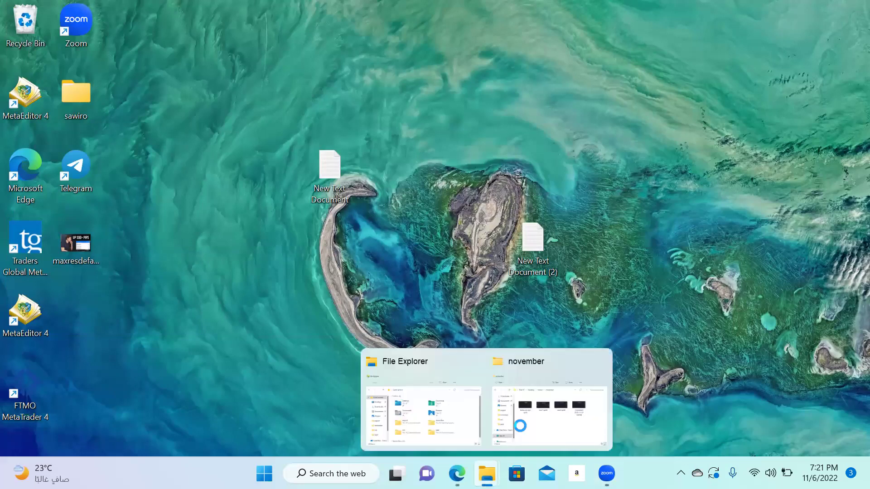
Step: Open the 'bisha nov iyo gold' chart image from the november folder in File Explorer
click(457, 473)
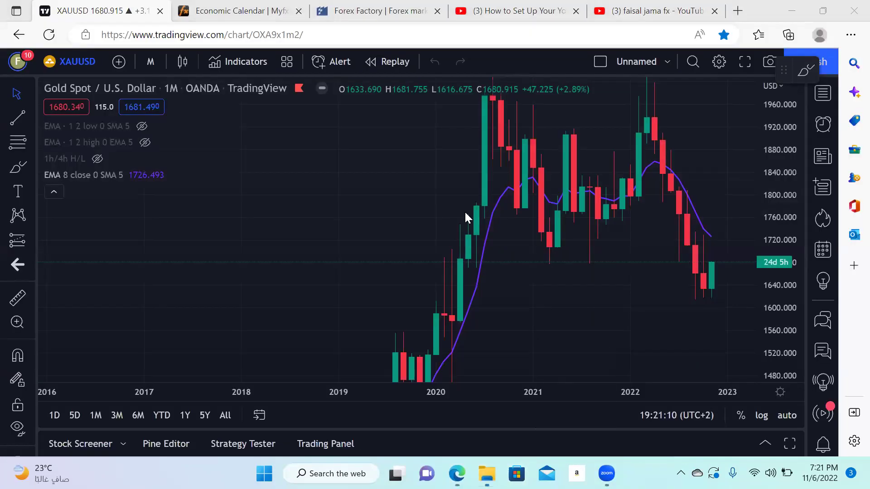
key(alt+Tab)
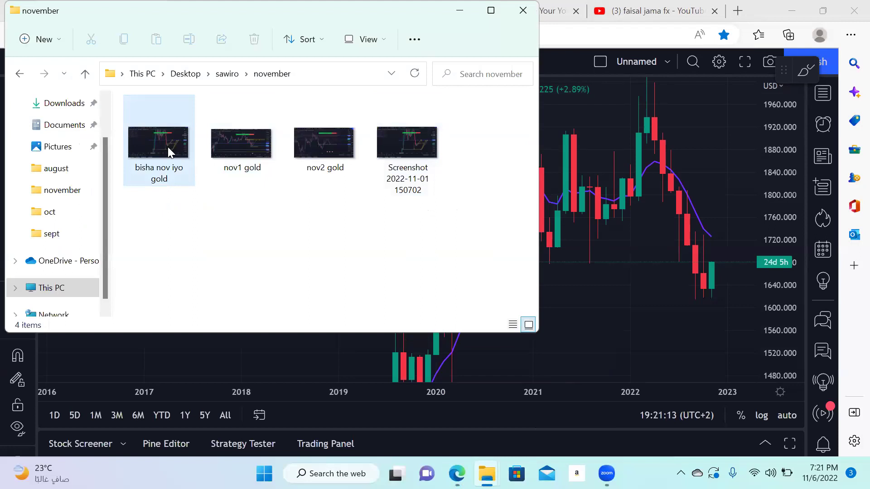
double_click(163, 143)
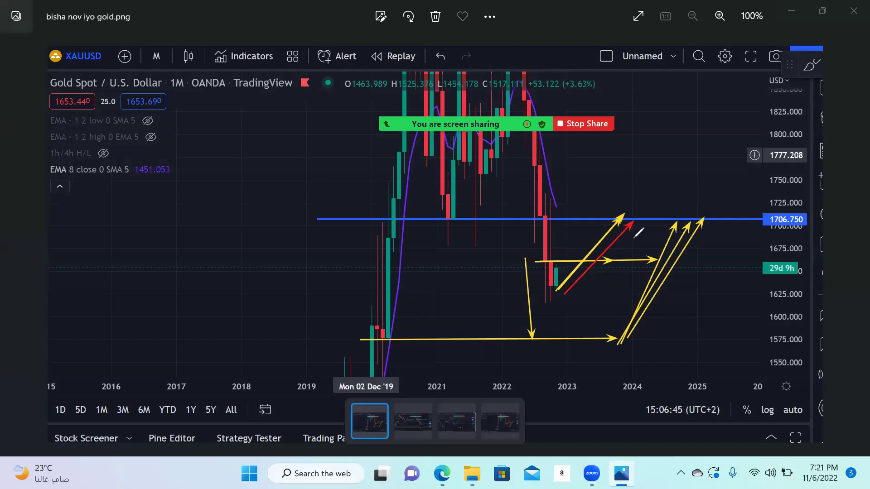
drag(434, 218, 585, 215)
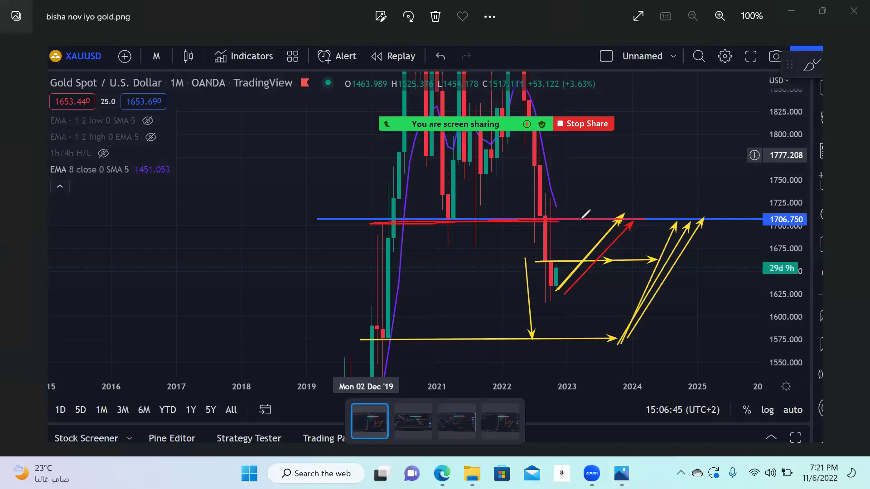
mouse_move(482, 299)
mouse_down()
mouse_move(359, 301)
mouse_move(581, 299)
mouse_up()
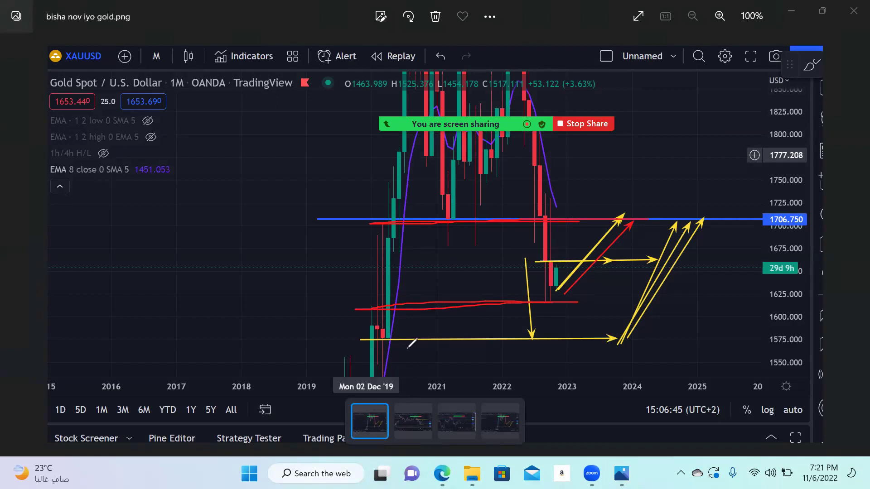
drag(576, 296, 388, 300)
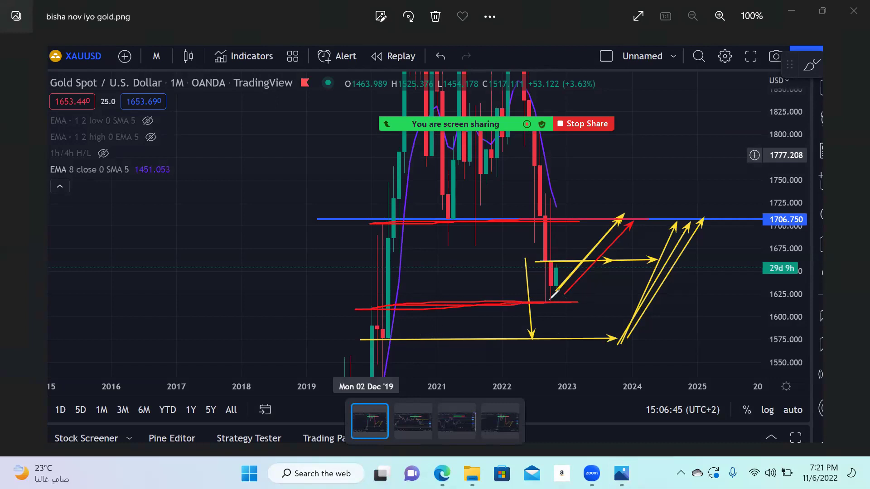
drag(559, 270, 575, 295)
drag(599, 339, 399, 338)
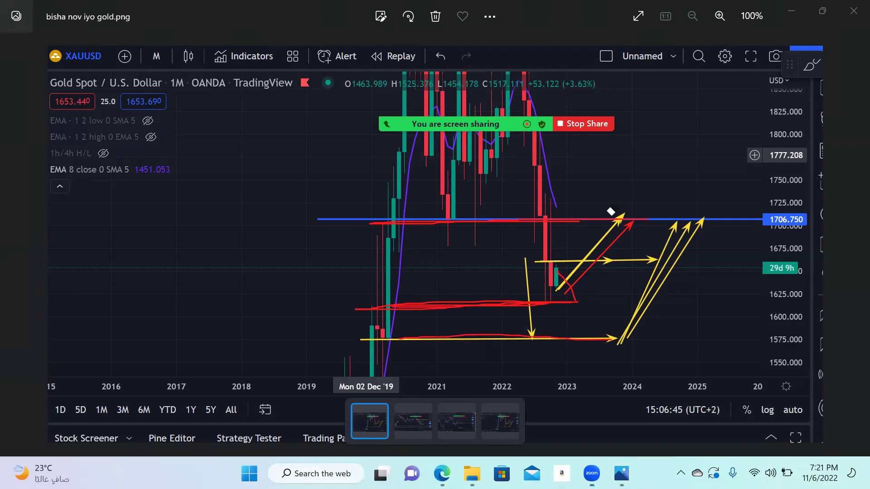
key(ctrl+z)
key(ctrl+z)
key(ctrl+z)
key(ctrl+z)
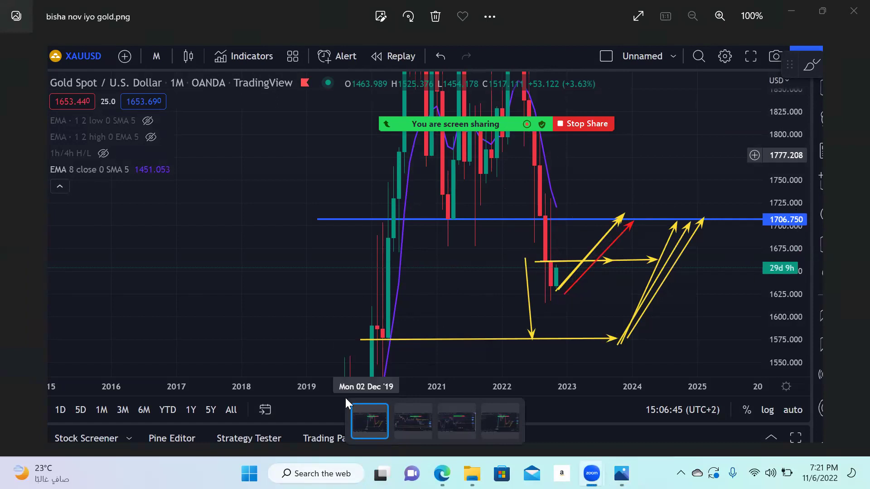
click(420, 419)
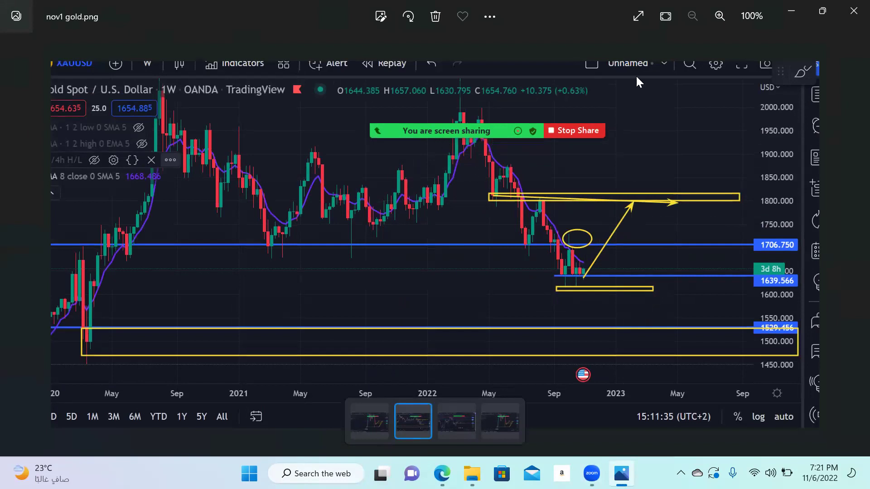
Step: Sketch and erase a red price path toward the 1800 zone, then view the nov2 gold image
drag(592, 279, 661, 206)
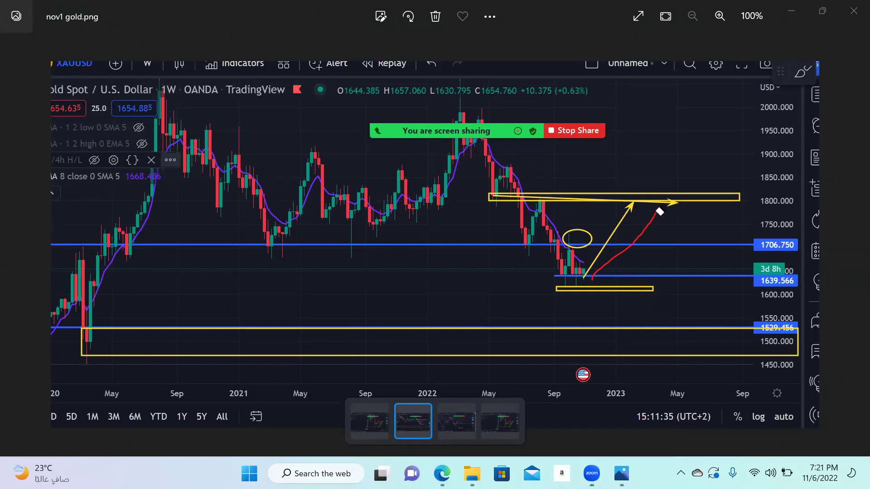
click(643, 229)
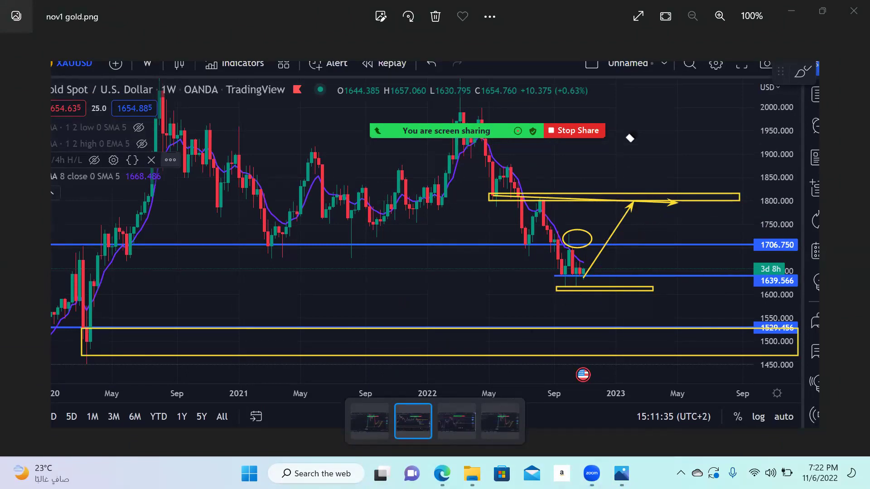
click(455, 422)
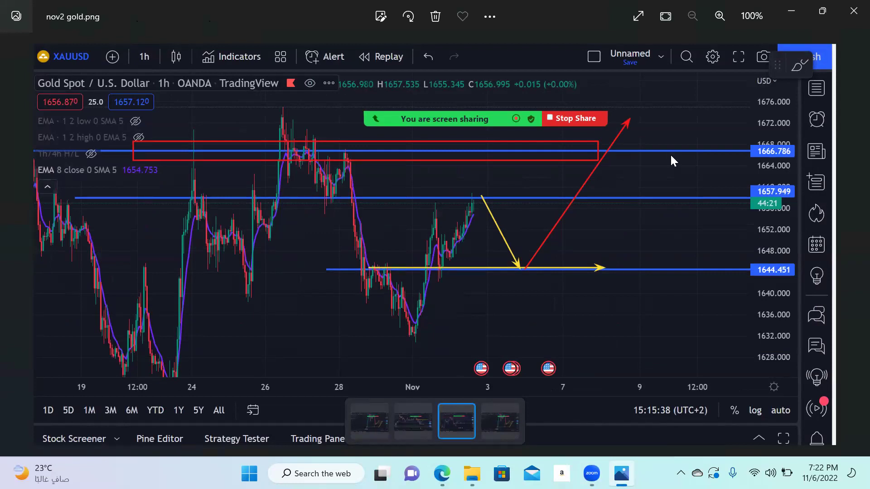
Step: Trace red strokes to the 1644.451 level, clear them, view the Screenshot image and minimise Photos
drag(481, 200, 526, 270)
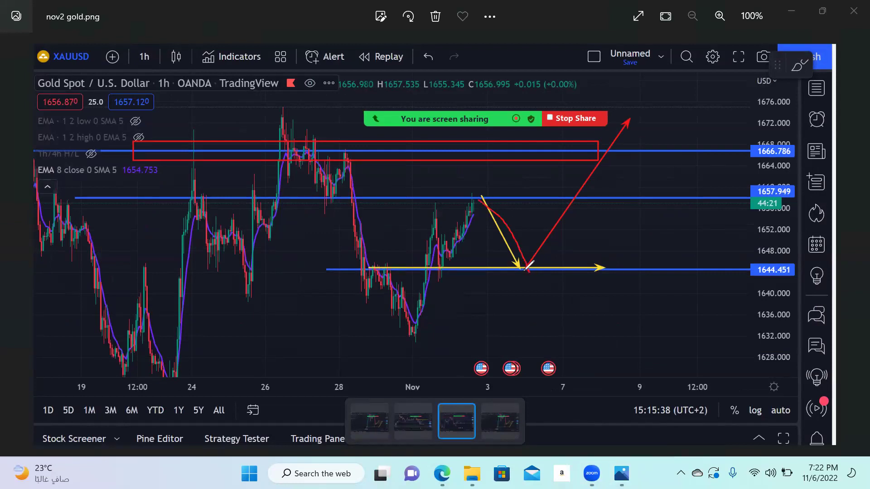
mouse_move(443, 268)
mouse_down()
mouse_move(497, 268)
mouse_move(607, 166)
mouse_up()
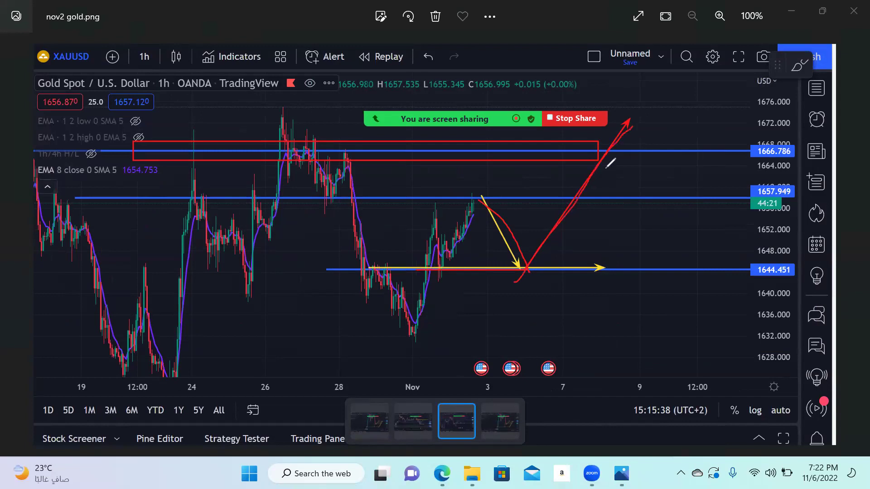
key(Escape)
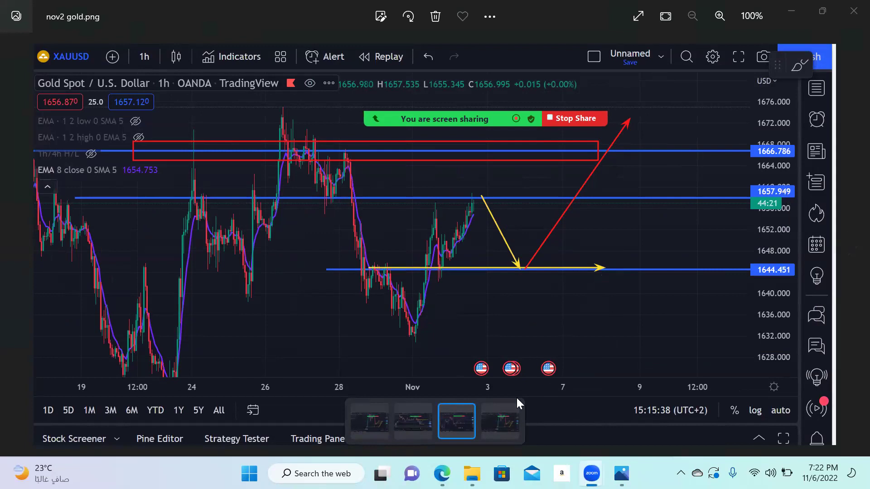
click(497, 413)
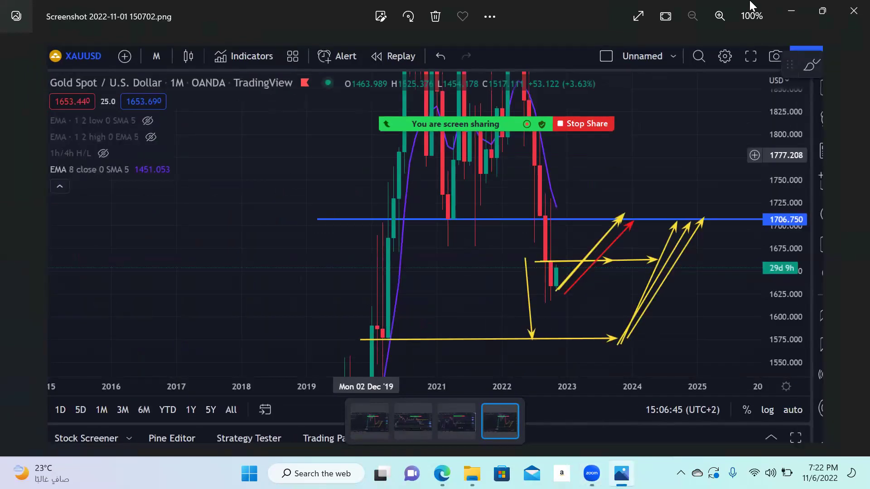
click(779, 12)
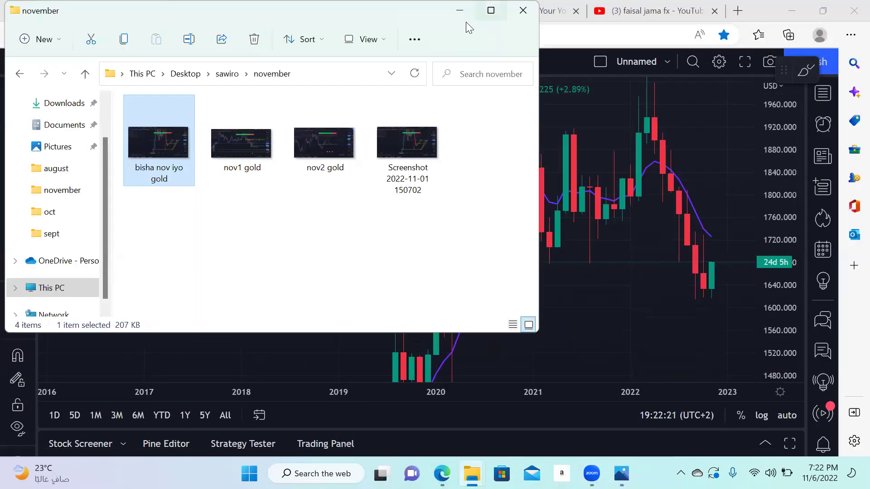
Step: Pan the monthly gold chart and place a horizontal ray at 1609.672
drag(589, 306, 347, 299)
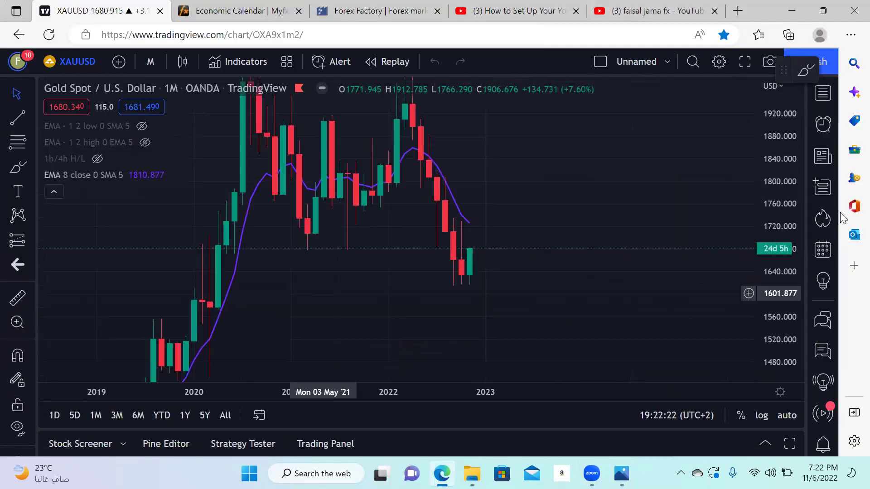
drag(789, 169, 784, 173)
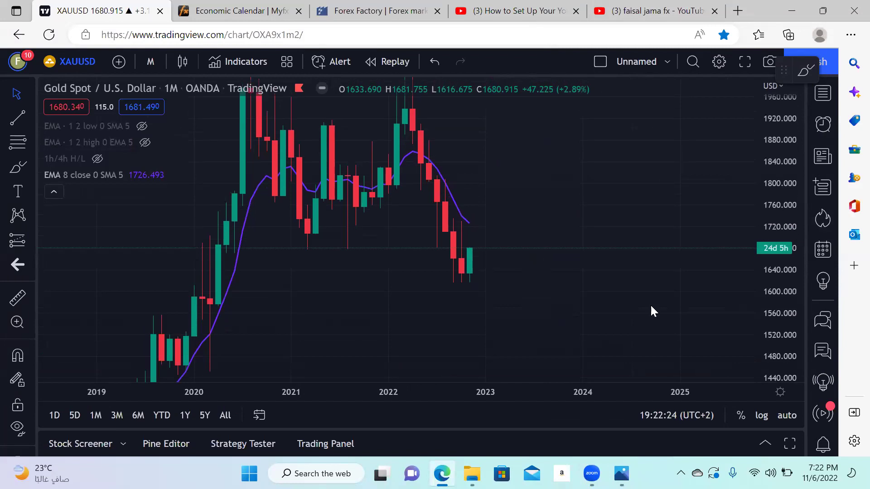
click(32, 118)
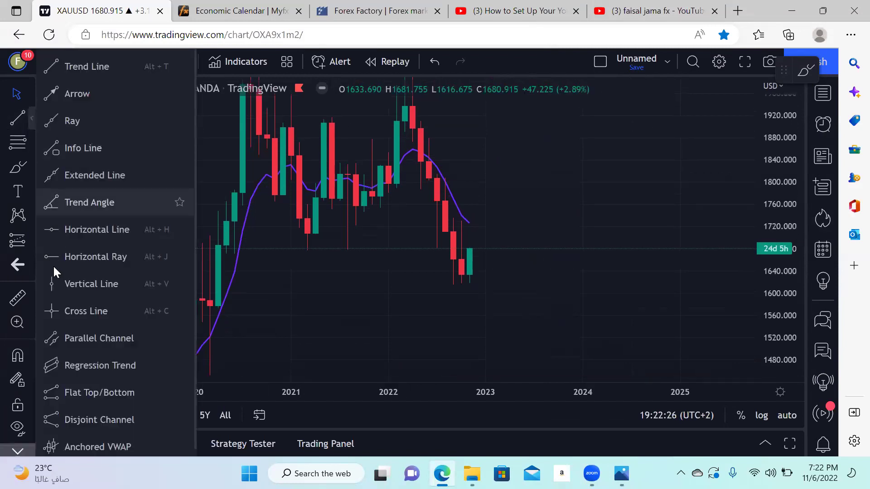
click(184, 258)
drag(352, 280, 352, 286)
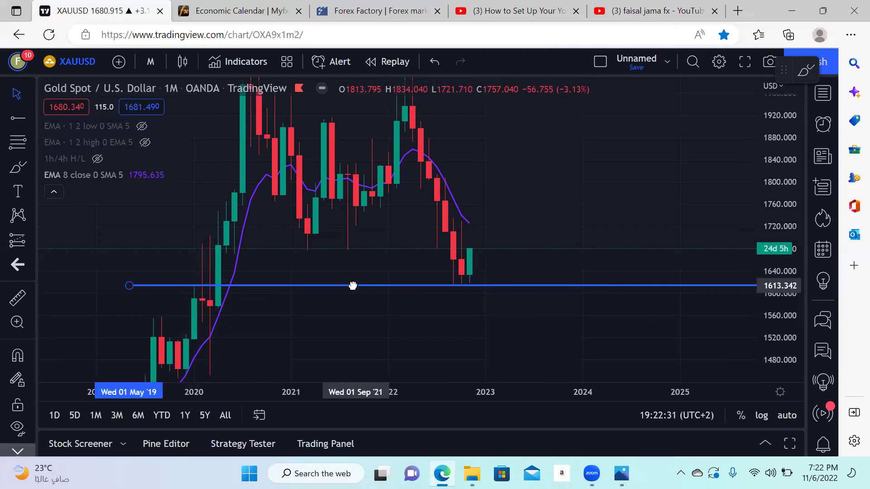
drag(353, 285, 343, 288)
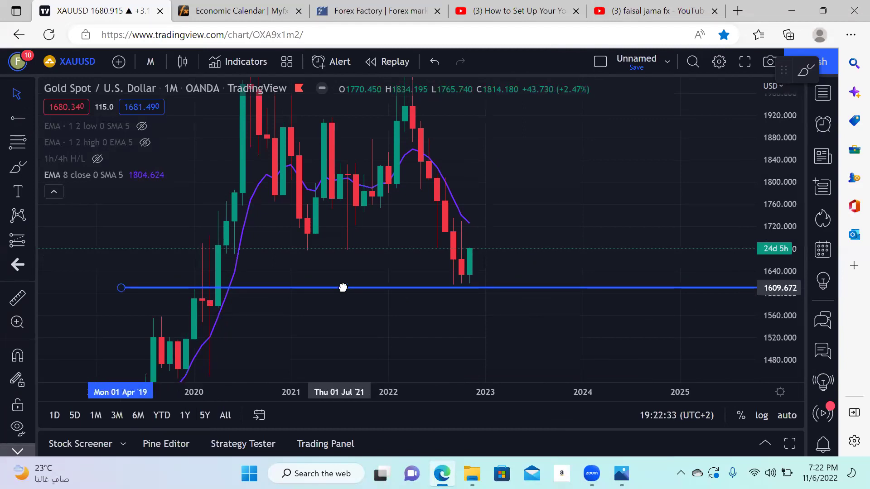
Step: Zoom out to show 2015–2030 and add a second horizontal ray at 1526.144
drag(646, 200, 696, 200)
drag(782, 180, 769, 270)
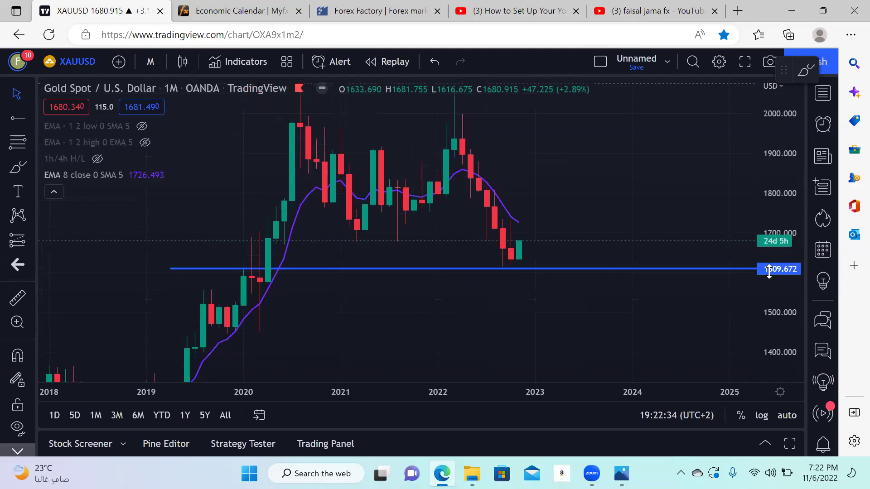
click(362, 350)
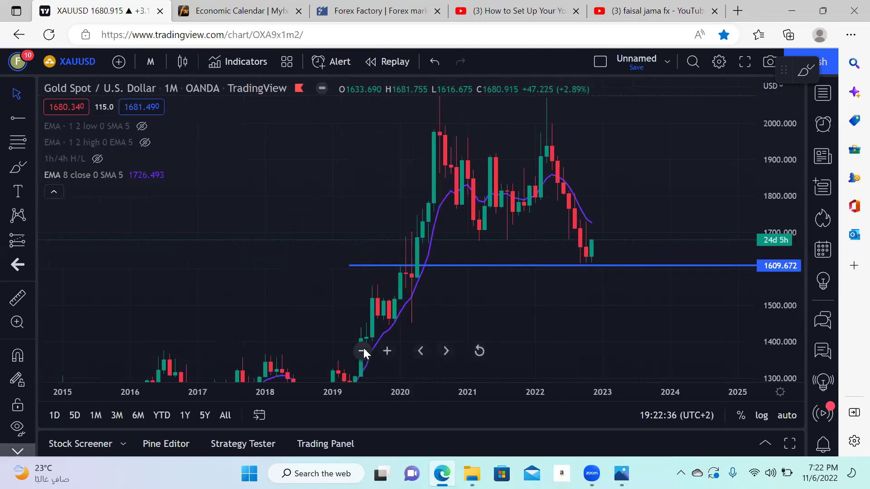
click(363, 352)
scroll(437, 314, right, 5)
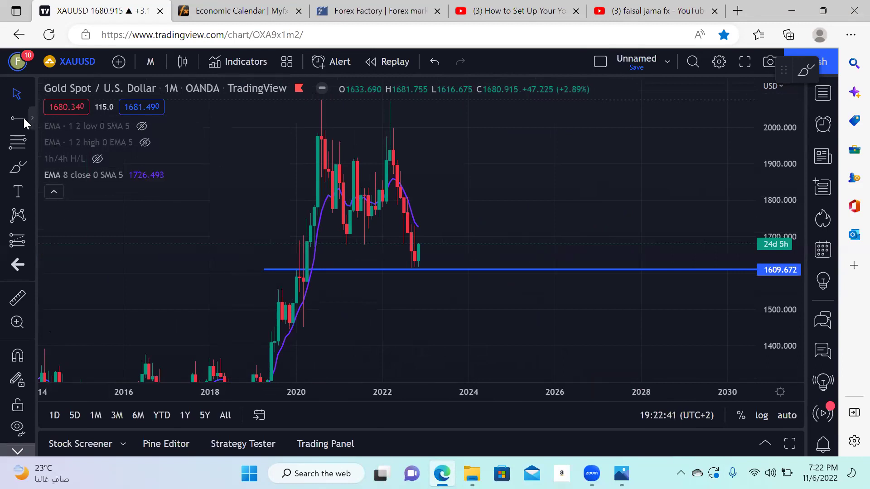
click(264, 298)
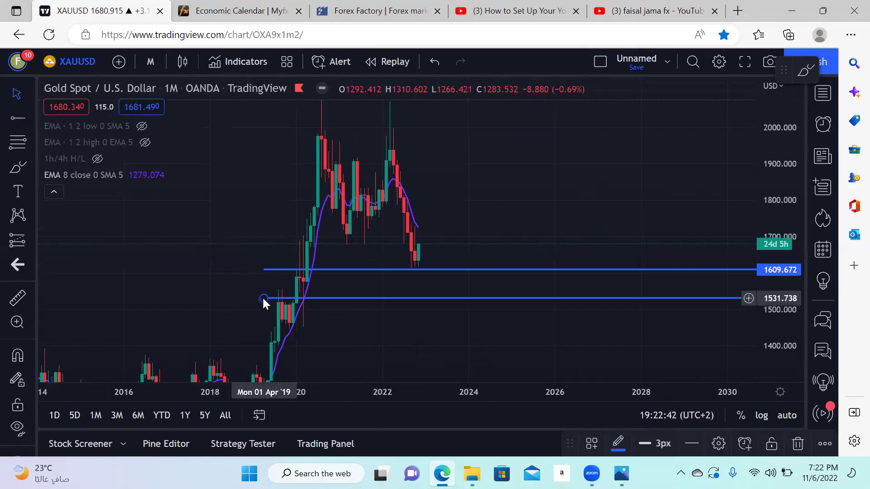
drag(393, 298, 350, 301)
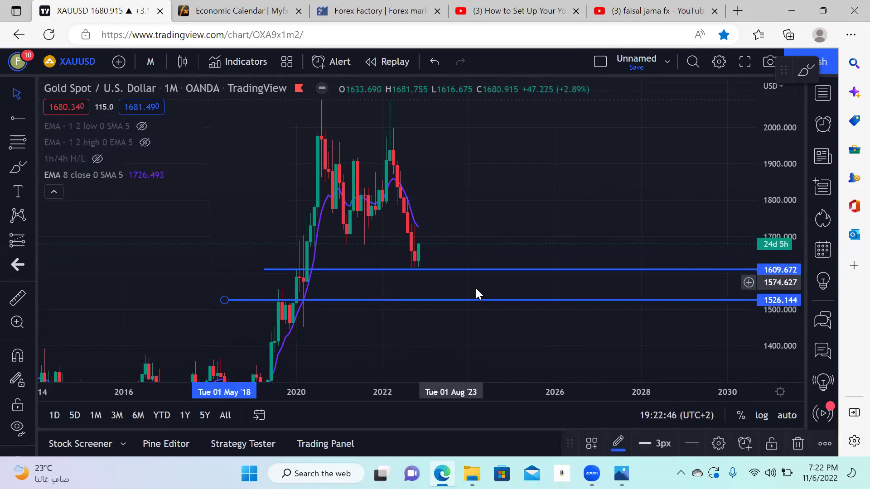
drag(580, 195, 584, 238)
Step: Add a horizontal line at 1710.753 on the candle closes and zoom in on recent candles
click(15, 117)
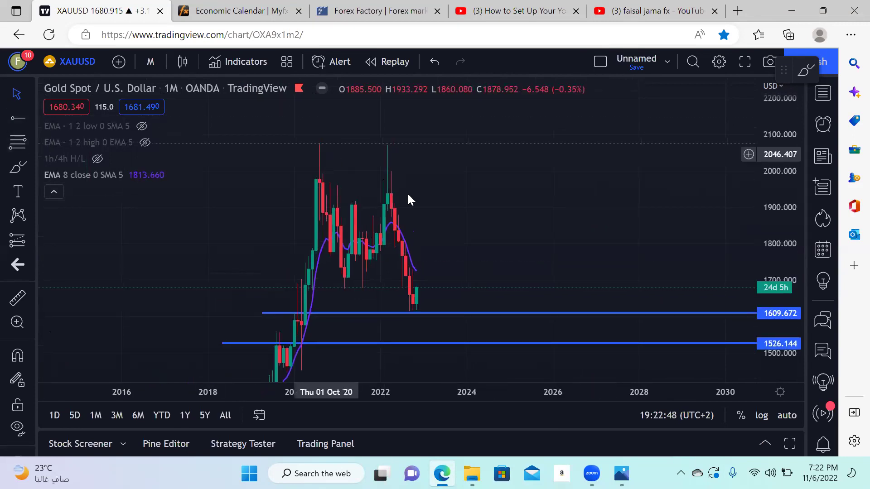
click(290, 275)
click(463, 267)
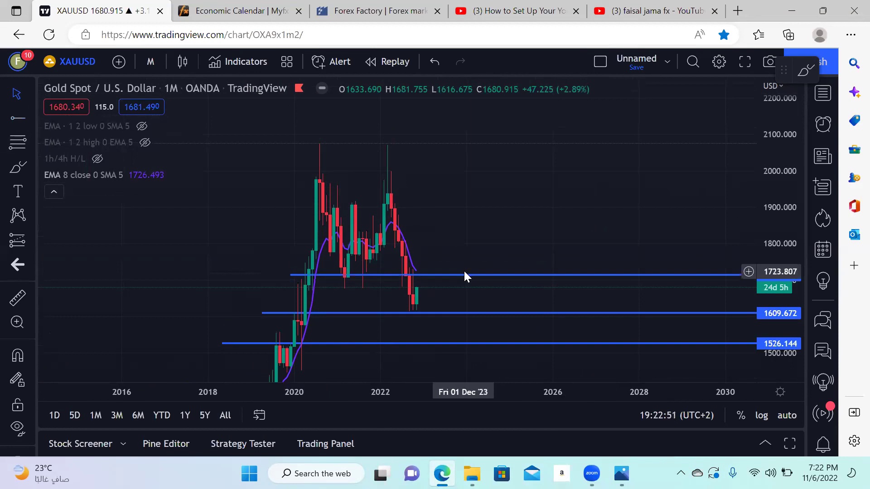
drag(438, 276, 413, 277)
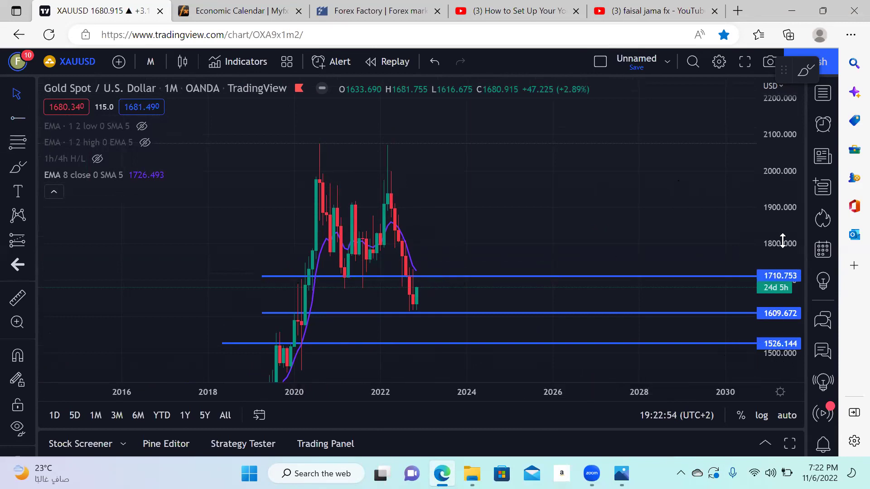
drag(737, 345, 734, 136)
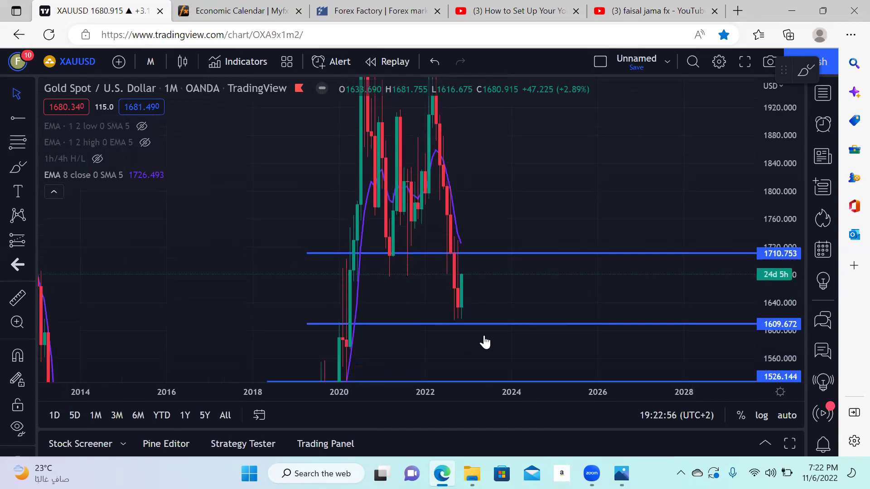
click(383, 349)
drag(384, 349, 239, 306)
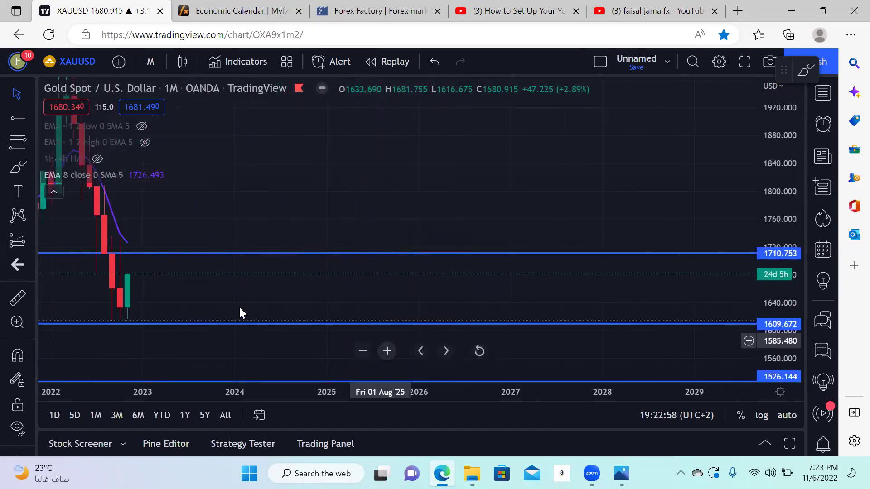
drag(504, 288, 602, 285)
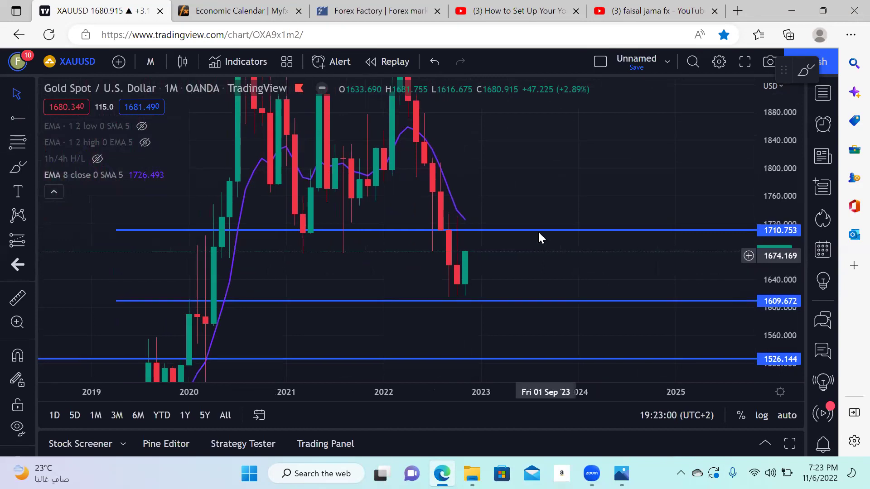
Step: Lower the resistance line to 1707.305 and draw two projection arrows rising from the last candle
click(494, 232)
drag(495, 232, 494, 232)
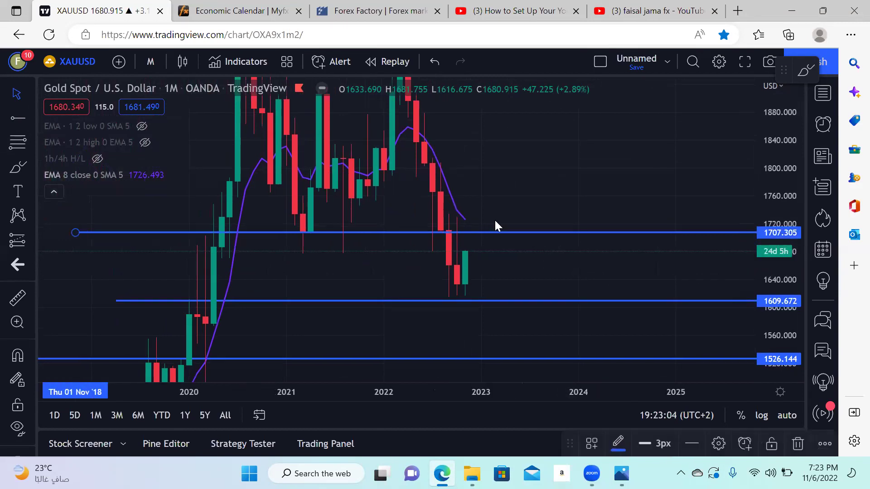
mouse_move(463, 293)
mouse_down()
mouse_move(494, 216)
mouse_move(572, 215)
mouse_up()
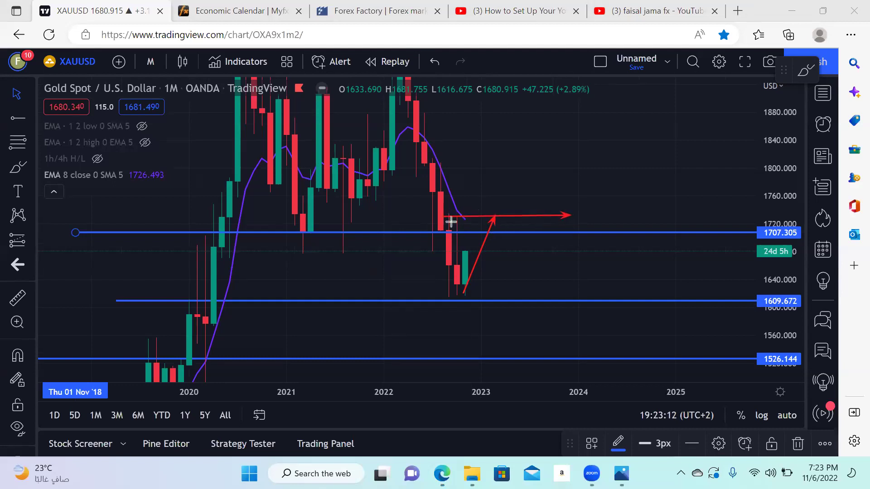
drag(469, 264, 505, 197)
Step: Handwrite a 2025 note with further notes below it, then reset the price scale
mouse_move(554, 182)
mouse_down()
mouse_move(614, 197)
mouse_move(638, 172)
mouse_move(690, 191)
mouse_up()
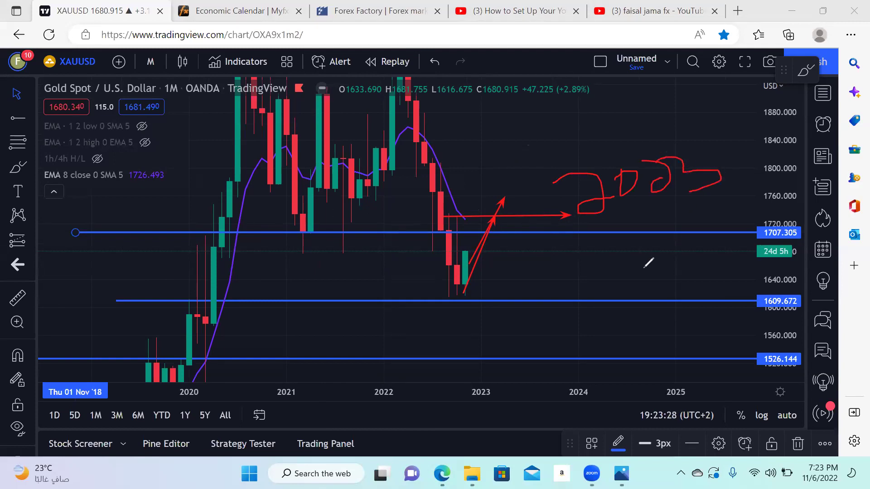
mouse_move(584, 273)
mouse_down()
mouse_move(621, 283)
mouse_move(656, 272)
mouse_move(645, 274)
mouse_up()
mouse_move(645, 274)
mouse_down()
mouse_move(679, 264)
mouse_move(695, 323)
mouse_up()
mouse_move(673, 287)
mouse_down()
mouse_move(724, 265)
mouse_move(738, 285)
mouse_move(768, 262)
mouse_up()
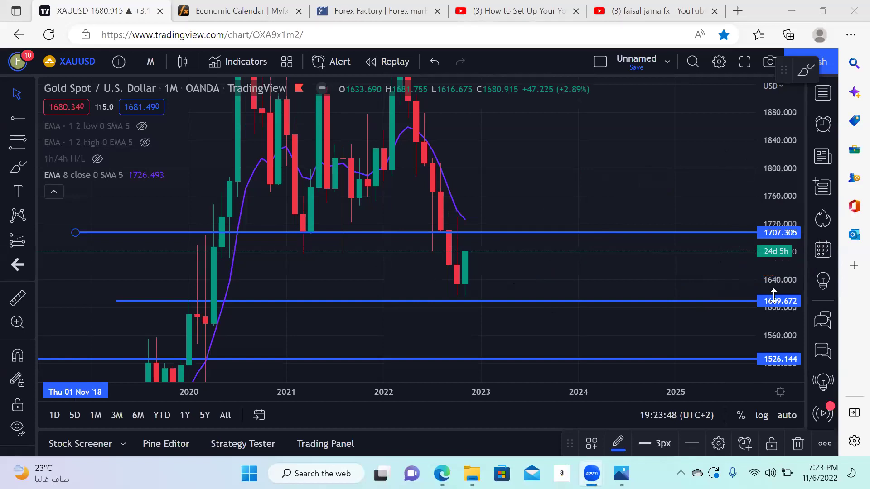
double_click(779, 168)
Step: Add a horizontal ray at 2004.820 along the 2020–2022 highs
click(589, 218)
drag(588, 218, 583, 298)
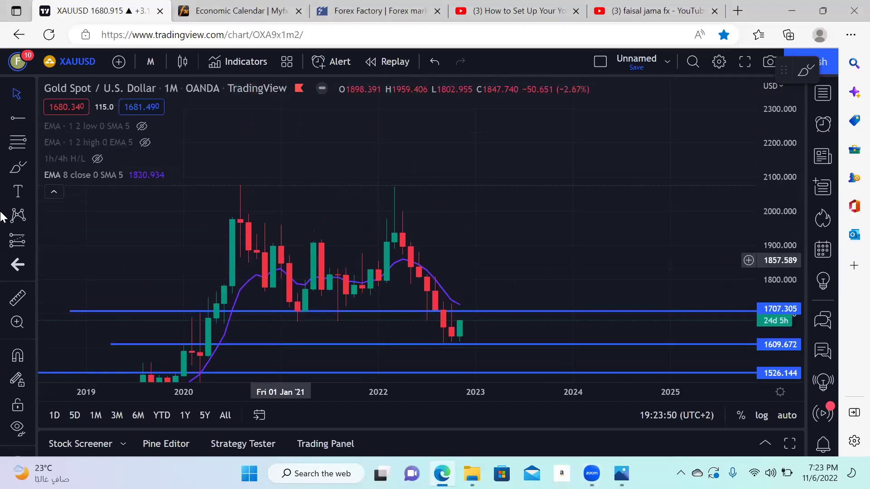
click(208, 213)
drag(461, 216, 407, 211)
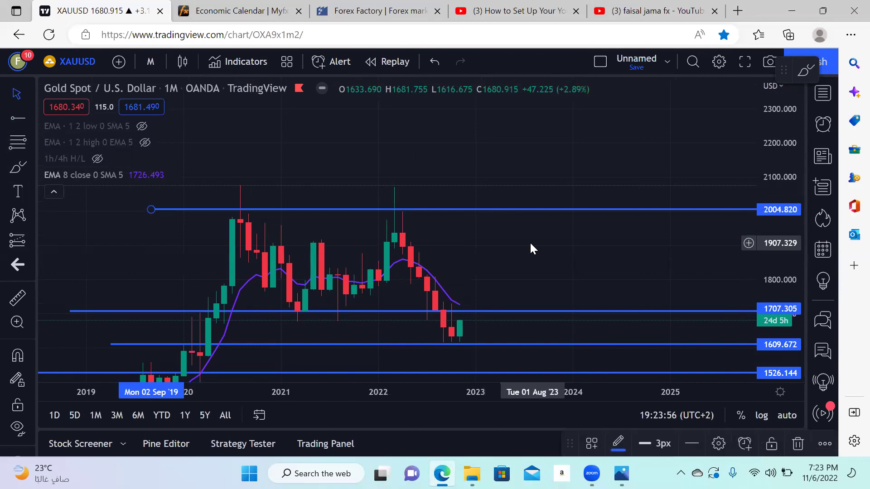
drag(529, 242, 468, 208)
drag(472, 244, 512, 254)
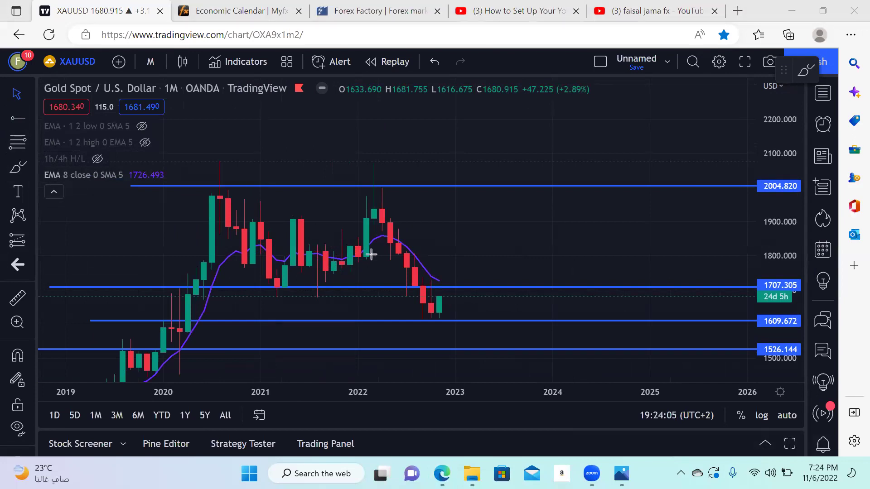
Step: Sketch projection arrows across the 2022 high, 1850 and 1707 levels, and circle key candles
drag(363, 257, 407, 156)
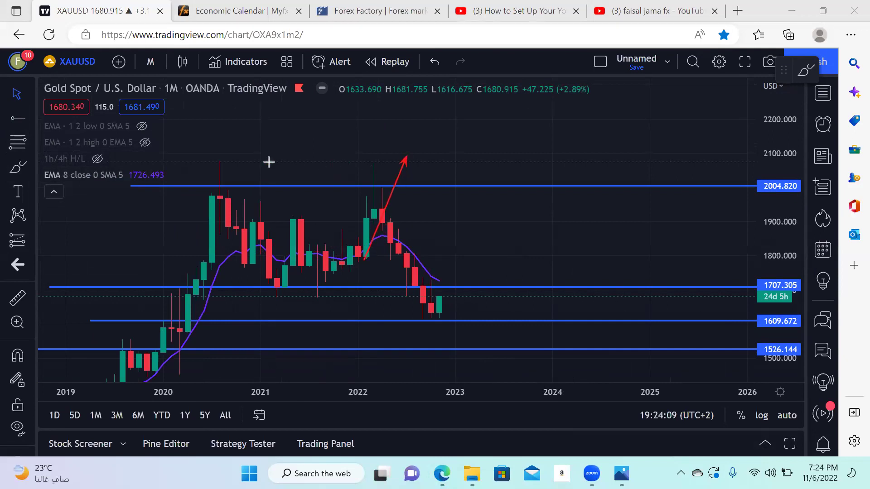
mouse_move(203, 162)
mouse_down()
mouse_move(376, 169)
mouse_move(445, 158)
mouse_up()
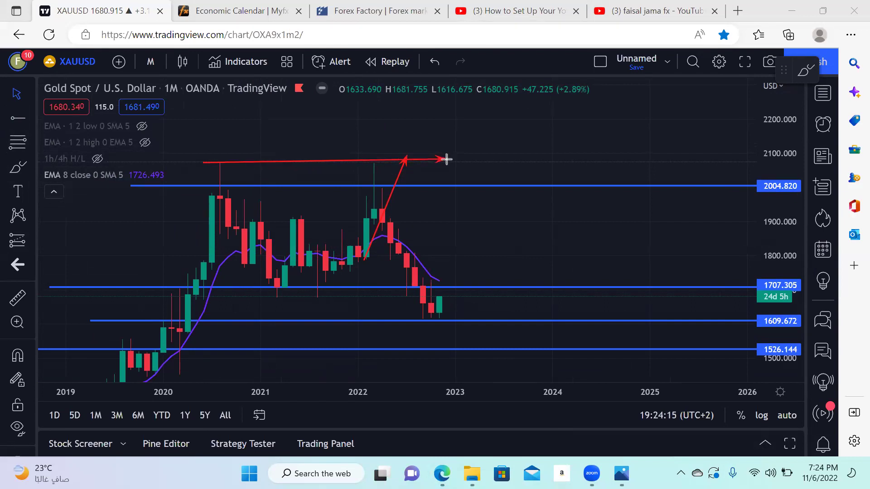
click(447, 159)
drag(383, 208, 424, 323)
drag(446, 319, 473, 241)
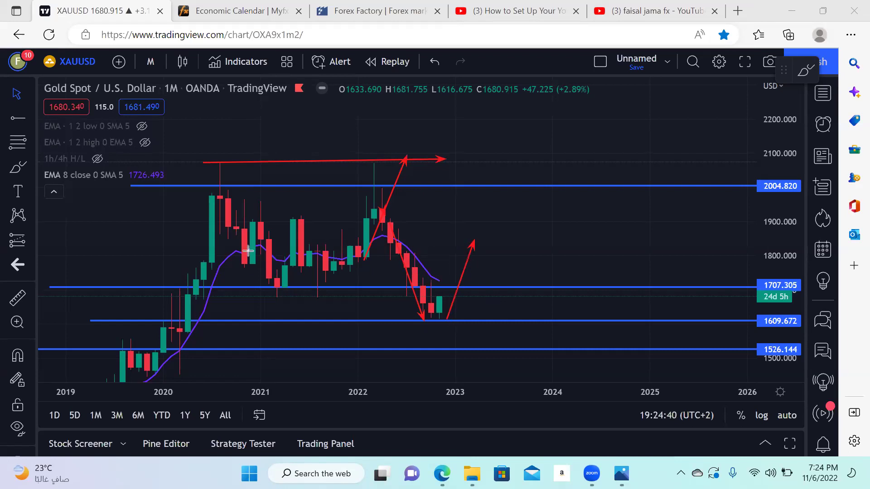
drag(203, 239, 572, 240)
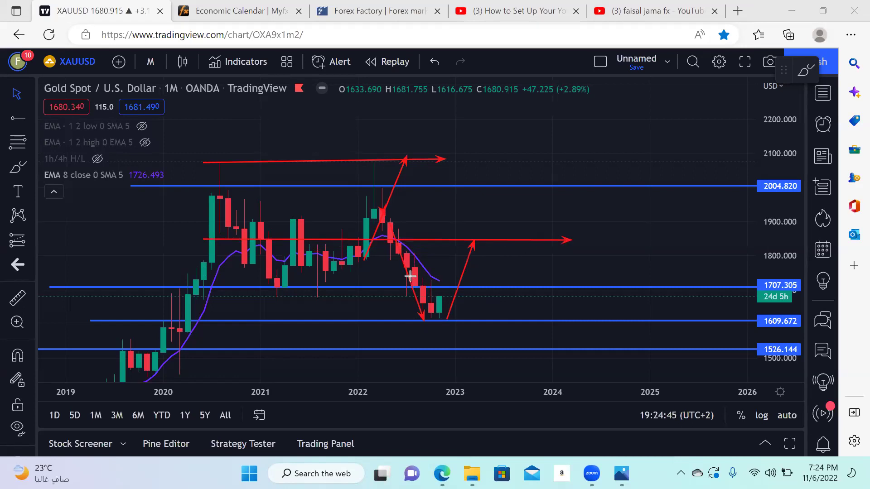
drag(381, 285, 538, 285)
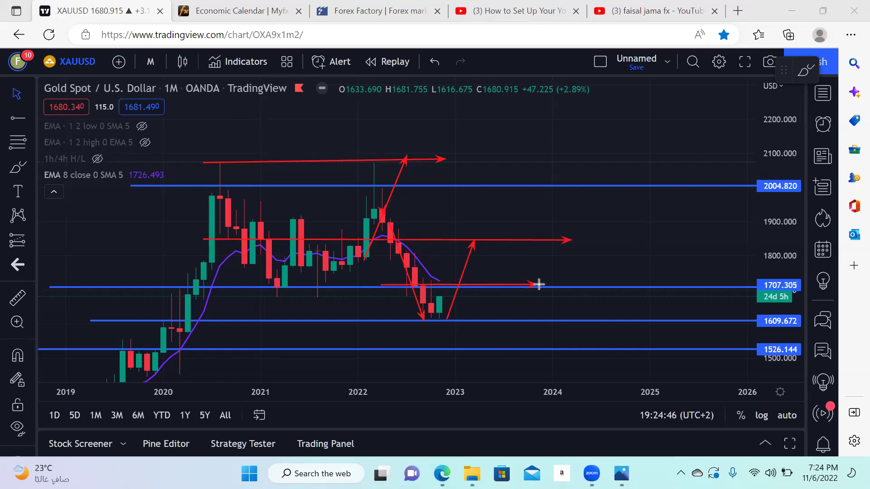
mouse_move(419, 280)
mouse_down()
mouse_move(541, 282)
mouse_move(511, 284)
mouse_up()
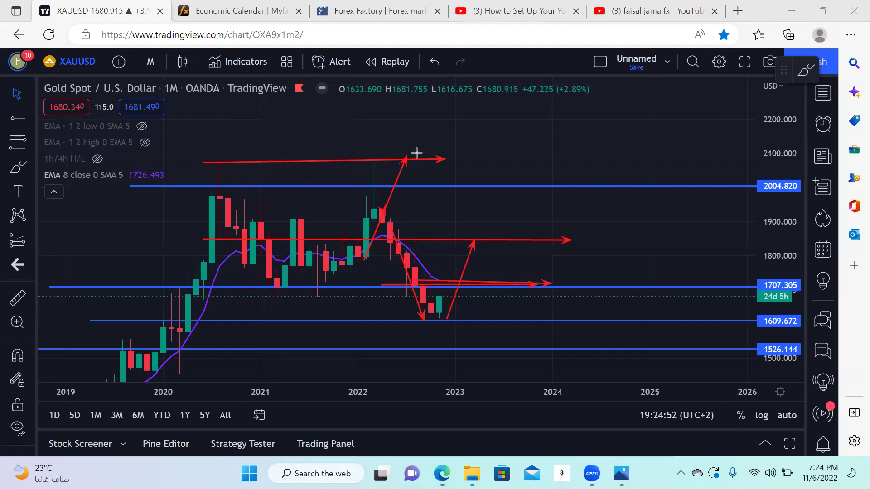
drag(399, 277, 481, 339)
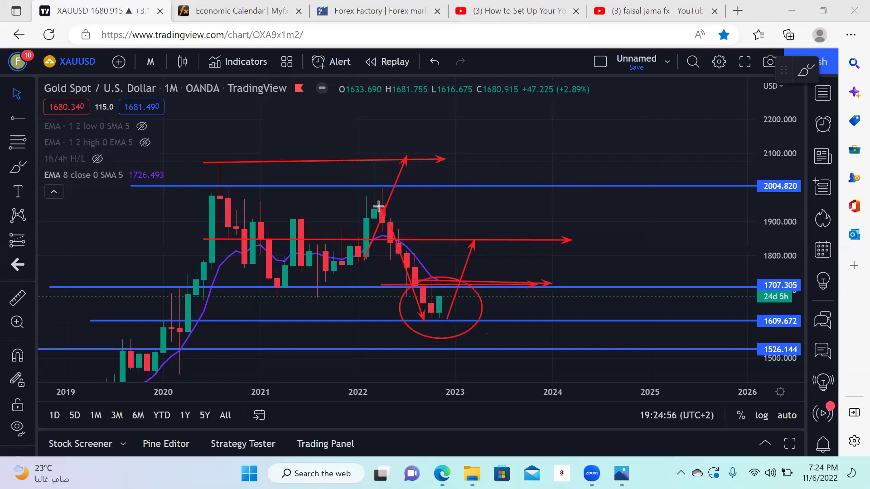
mouse_move(188, 186)
mouse_down()
mouse_move(422, 208)
mouse_move(680, 205)
mouse_move(685, 146)
mouse_up()
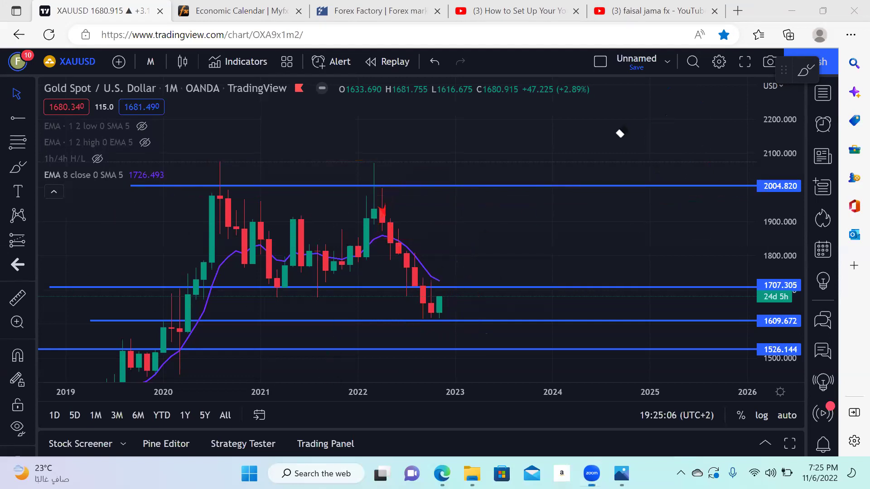
drag(775, 281, 765, 243)
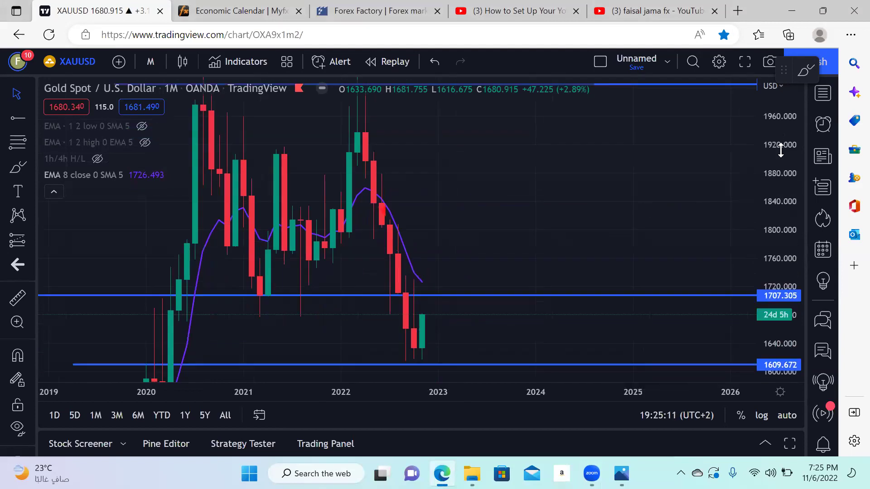
drag(780, 150, 799, 237)
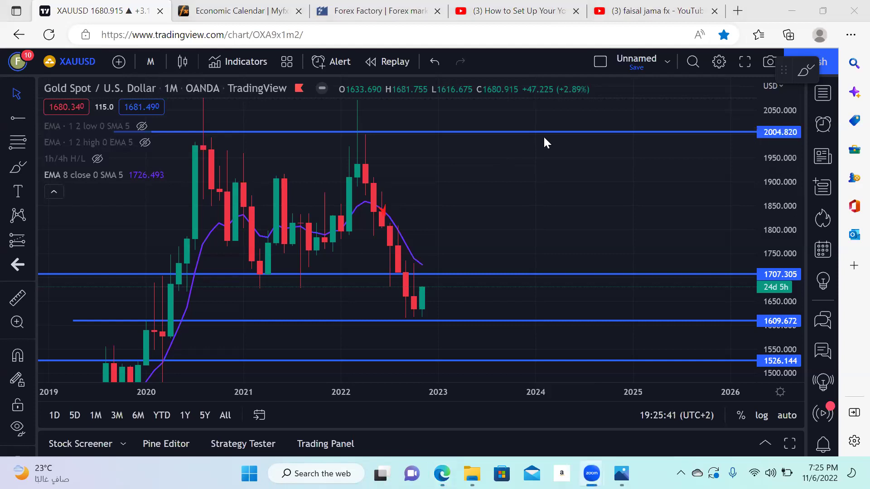
drag(426, 314, 553, 130)
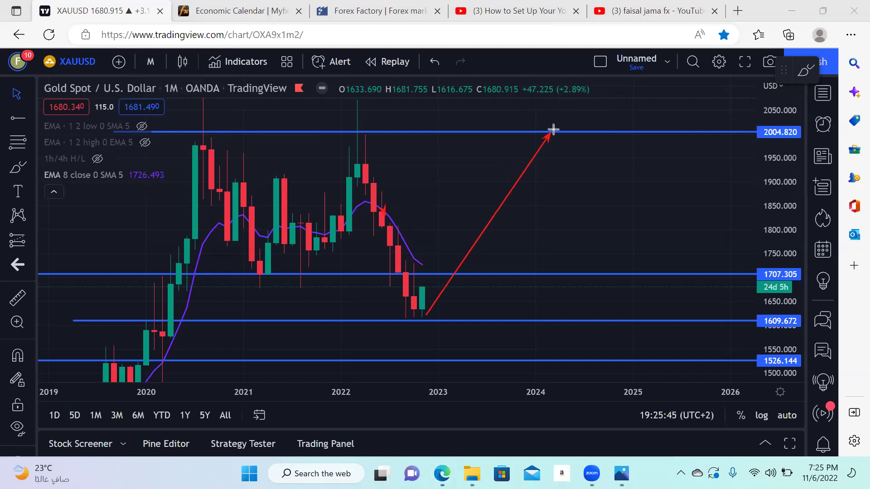
drag(178, 133, 704, 134)
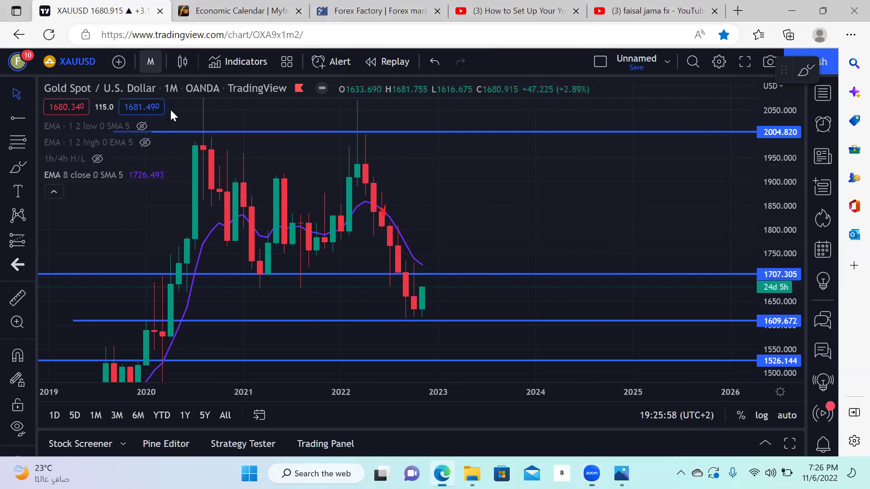
Step: Switch the gold chart to weekly candles and nudge the lower line to 1613.039
click(150, 62)
scroll(178, 412, down, 1)
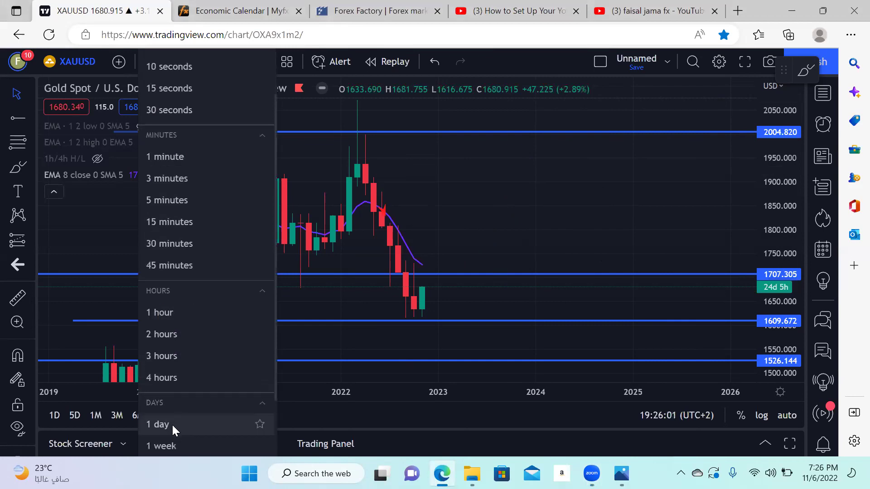
scroll(169, 419, down, 1)
click(169, 384)
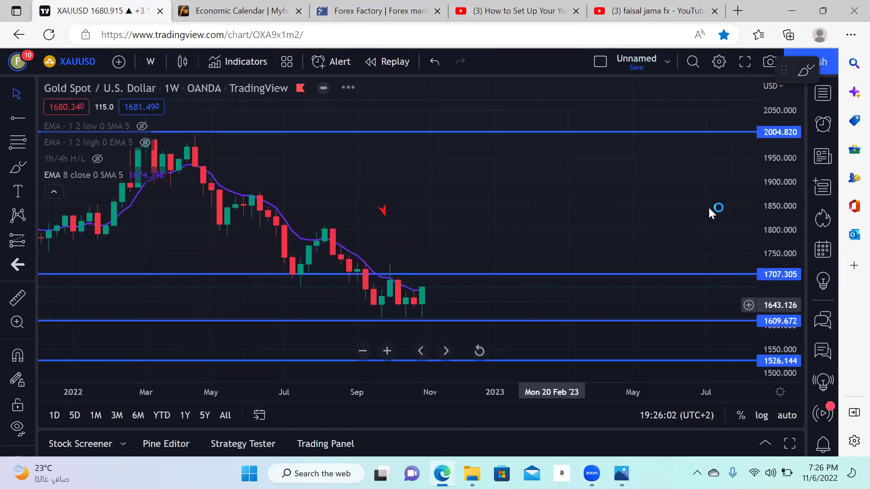
mouse_move(767, 336)
mouse_down()
mouse_move(637, 315)
mouse_move(573, 287)
mouse_move(605, 182)
mouse_up()
drag(443, 295, 482, 286)
Step: Zoom and pan the weekly chart across the 2021–2022 candles, then reopen the interval list
click(362, 352)
click(362, 352)
click(362, 352)
click(387, 350)
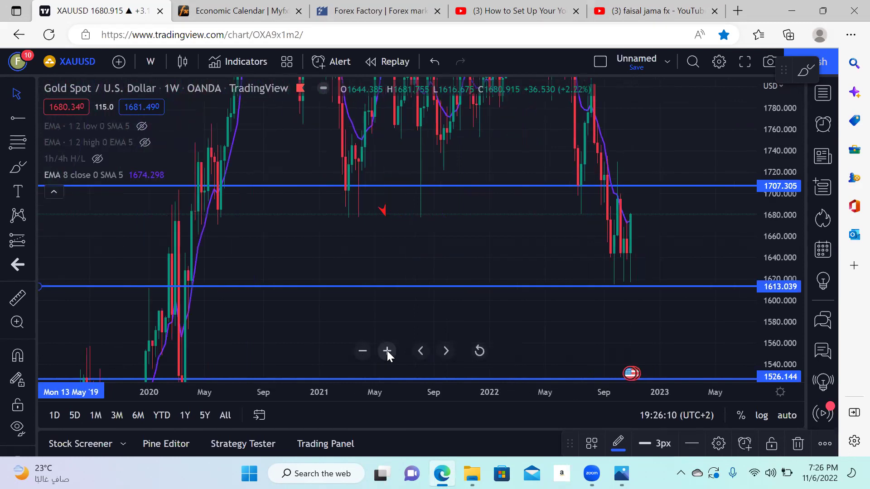
click(387, 351)
mouse_move(636, 227)
mouse_down()
mouse_move(511, 260)
mouse_move(702, 253)
mouse_up()
drag(779, 238, 694, 242)
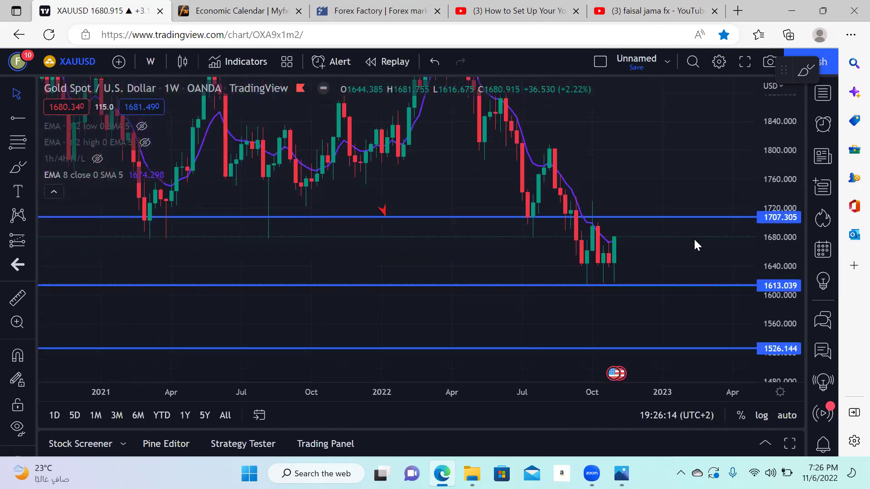
drag(568, 289, 500, 295)
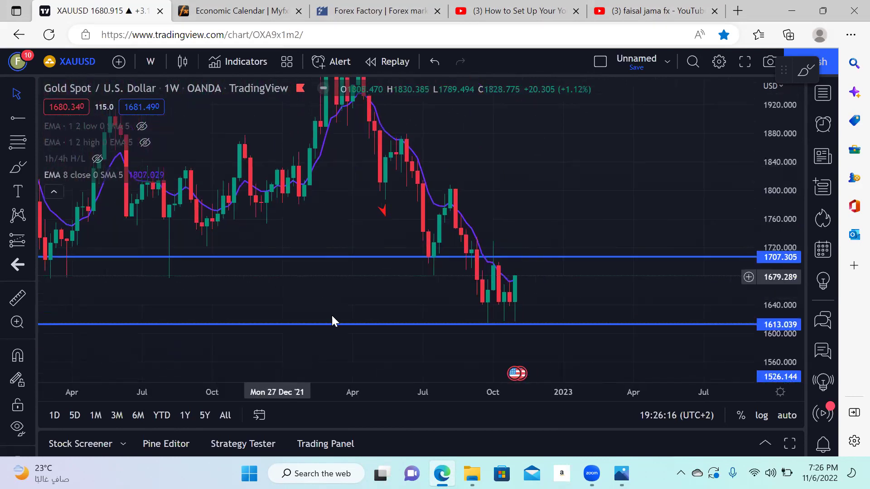
click(359, 351)
click(361, 351)
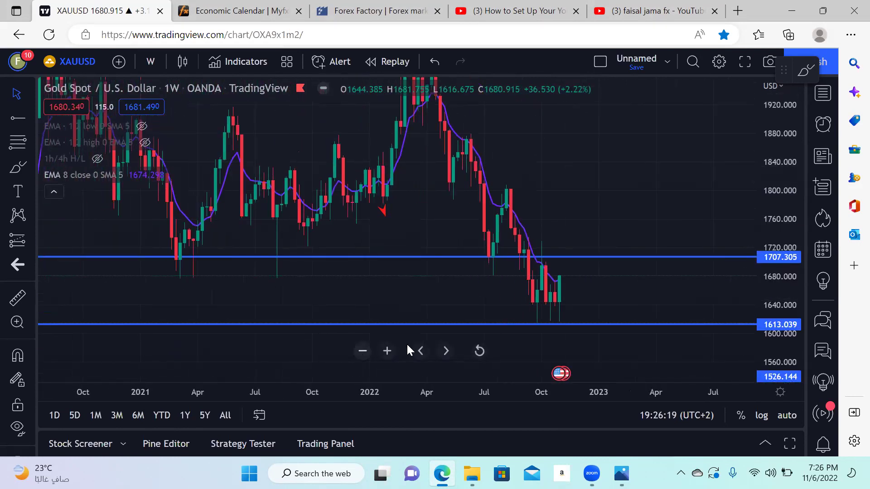
click(151, 62)
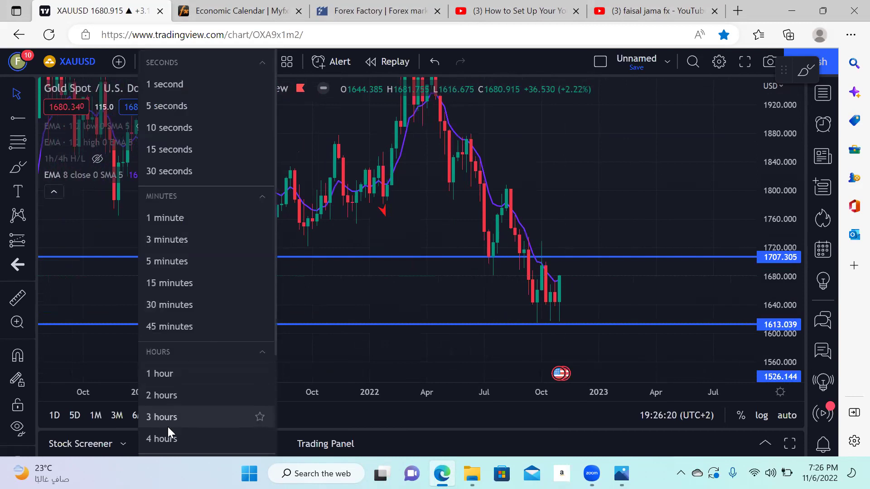
scroll(168, 426, down, 2)
Step: Switch to daily candles and place a horizontal level at about 1665
click(170, 419)
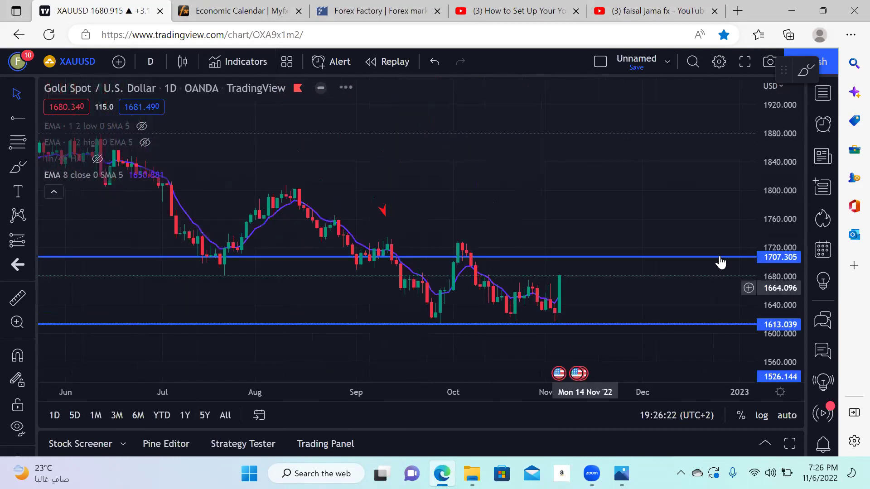
mouse_move(633, 276)
mouse_down()
mouse_move(540, 333)
mouse_move(569, 330)
mouse_move(469, 292)
mouse_up()
click(18, 119)
click(333, 267)
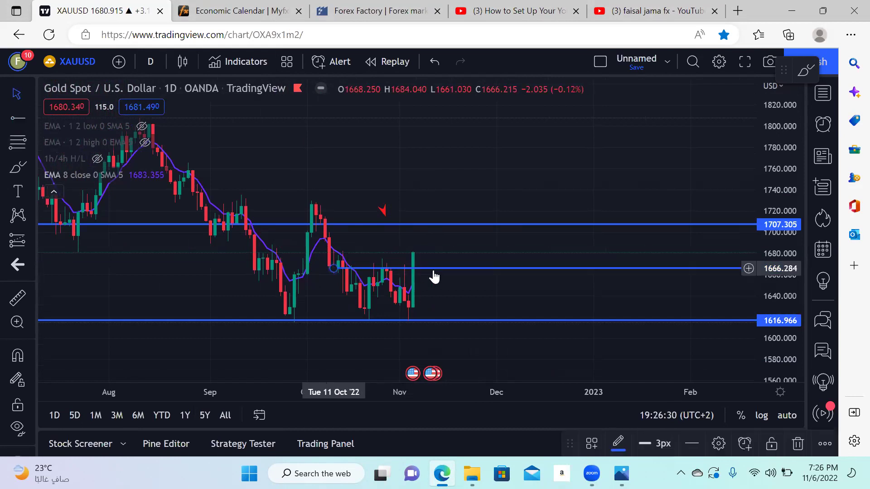
mouse_move(447, 268)
mouse_down()
mouse_move(414, 268)
mouse_move(431, 269)
mouse_up()
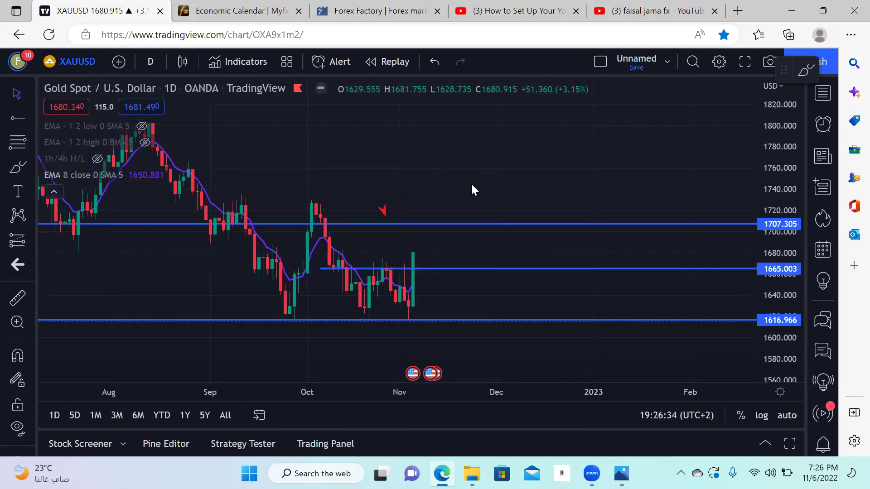
Step: Draw red boxes around the late-October consolidation and 1665 level, then erase them
key(alt+shift+r)
drag(332, 269, 443, 317)
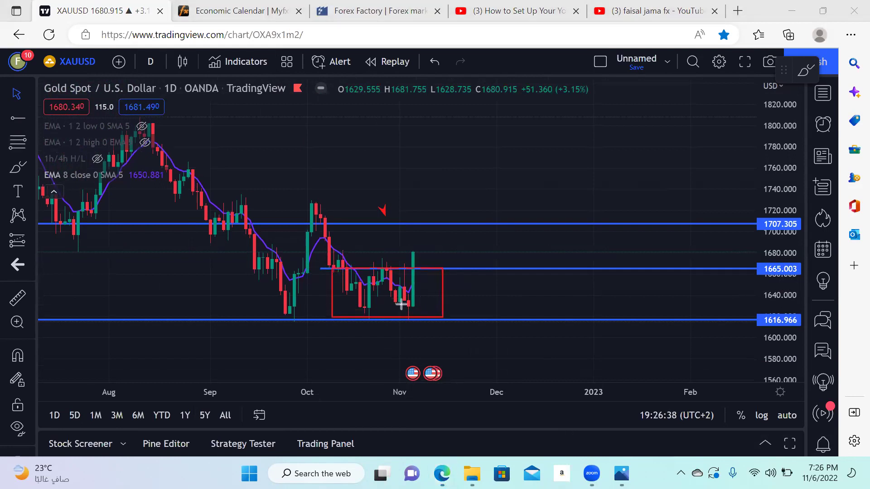
drag(381, 263, 405, 312)
drag(416, 271, 436, 211)
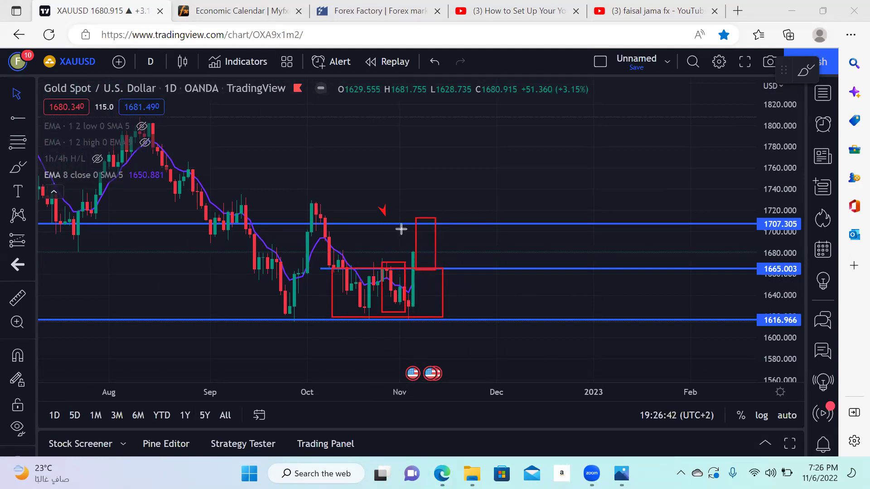
drag(343, 272, 523, 268)
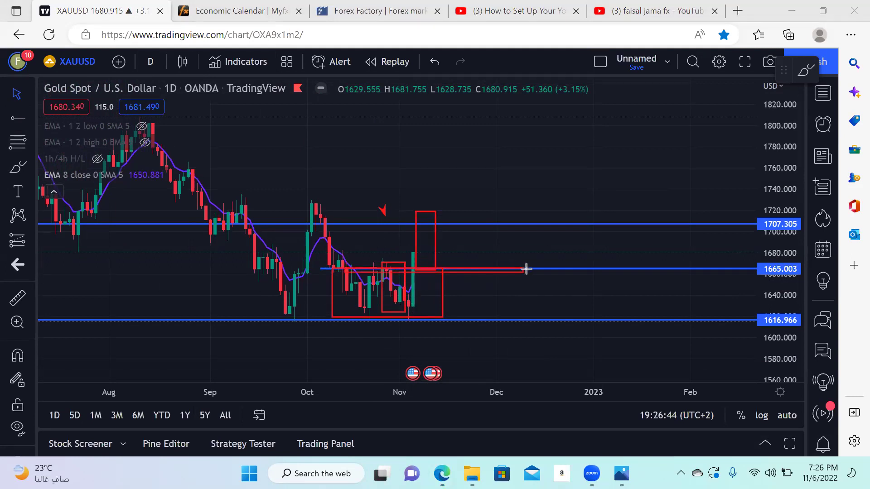
mouse_move(389, 227)
mouse_down()
mouse_move(355, 242)
mouse_move(462, 202)
mouse_up()
drag(390, 258, 369, 212)
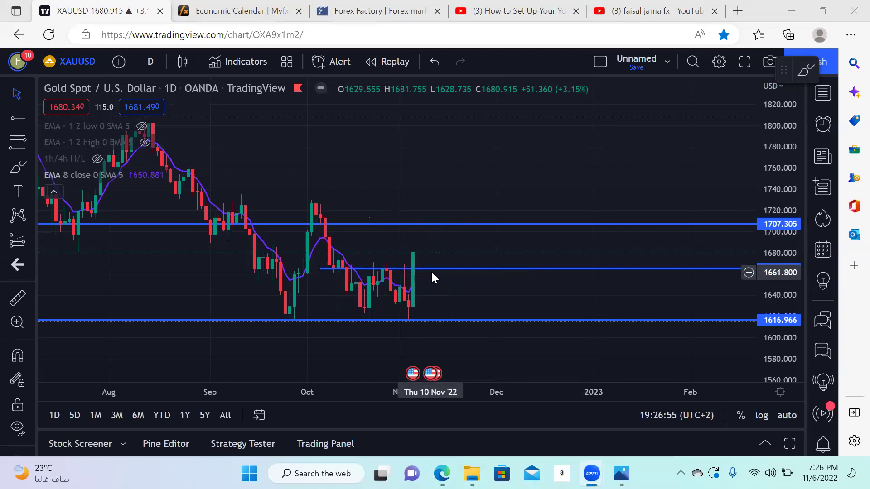
Step: Switch to 4-hour candles and frame September through November around the price levels
click(149, 63)
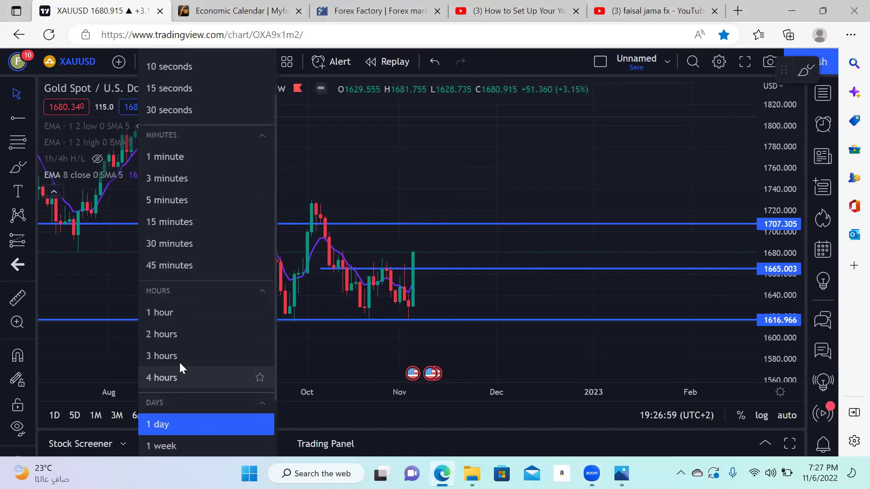
click(176, 376)
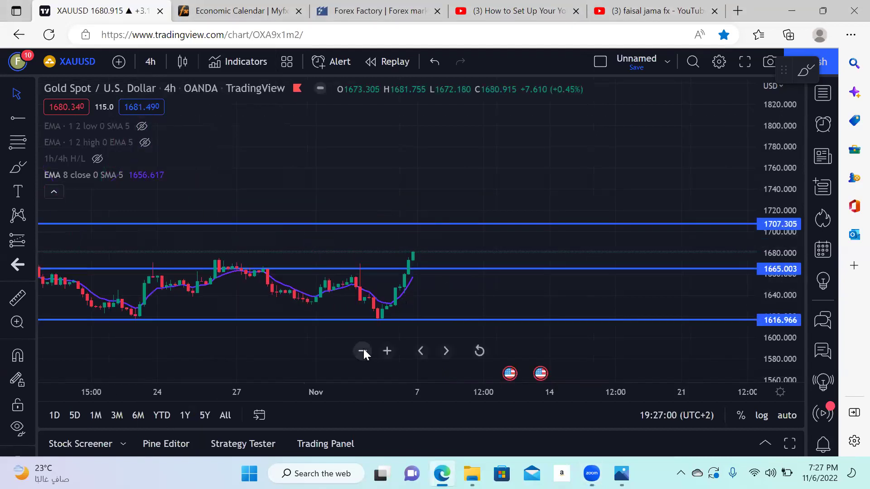
click(361, 351)
click(362, 351)
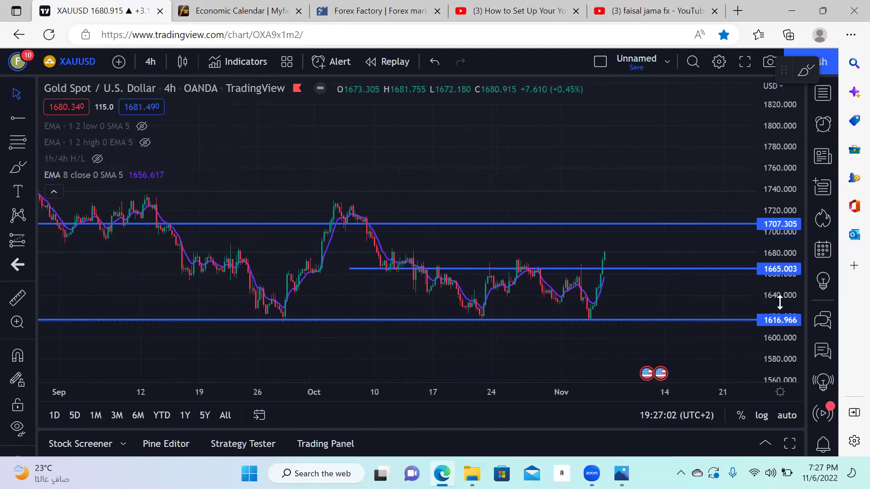
drag(762, 347, 762, 308)
drag(700, 305, 524, 274)
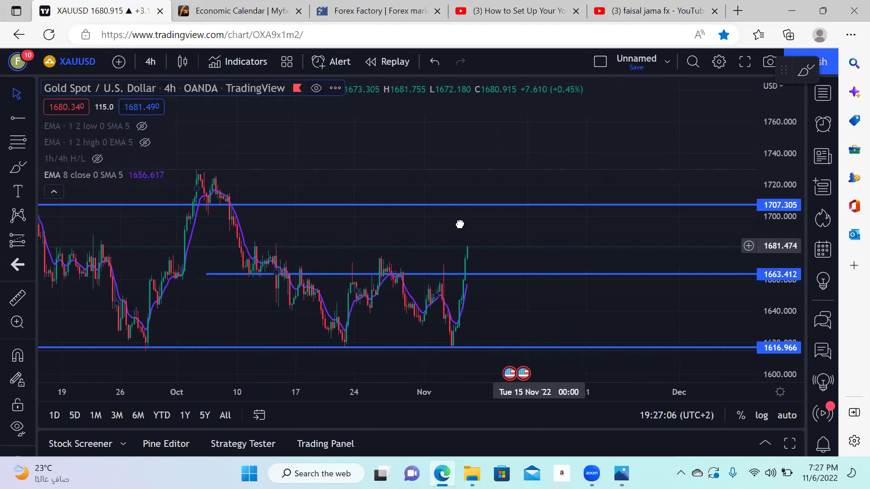
drag(533, 245, 450, 218)
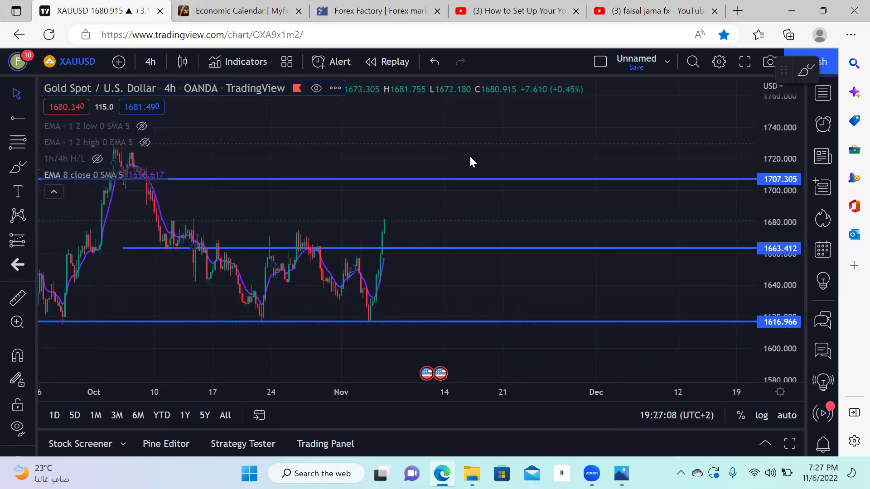
Step: Mark the drop to 1617 support, the bounce up, and a sweep above the highs
drag(350, 245, 361, 317)
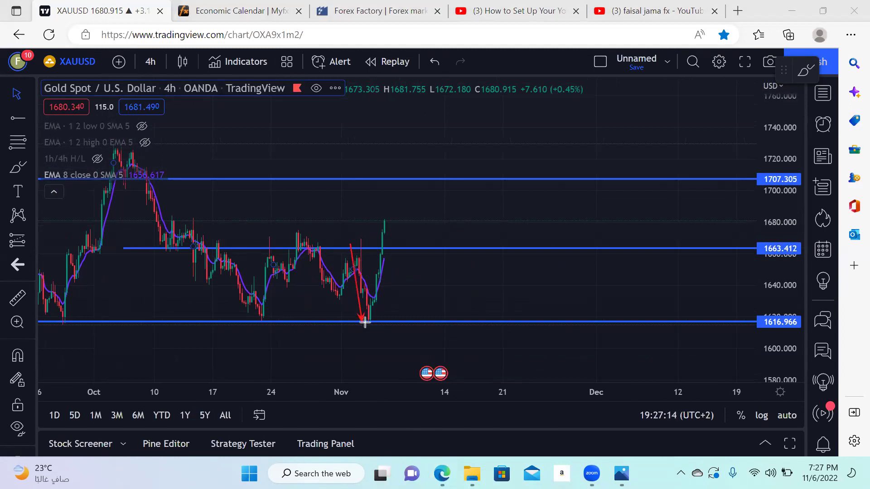
mouse_move(377, 320)
mouse_down()
mouse_move(418, 208)
mouse_move(469, 144)
mouse_up()
drag(108, 149, 516, 145)
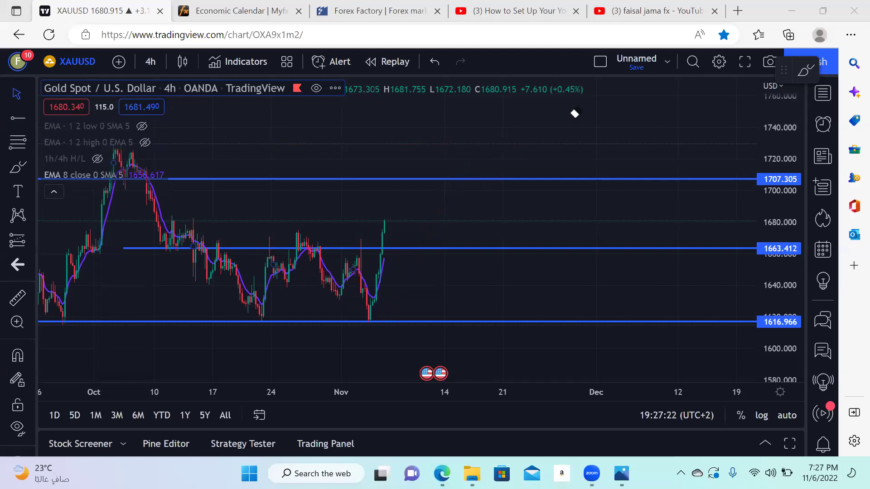
Step: Pan the 4-hour chart and draw a red arrow up from the latest candles
mouse_move(347, 196)
mouse_down()
mouse_move(536, 234)
mouse_move(406, 157)
mouse_up()
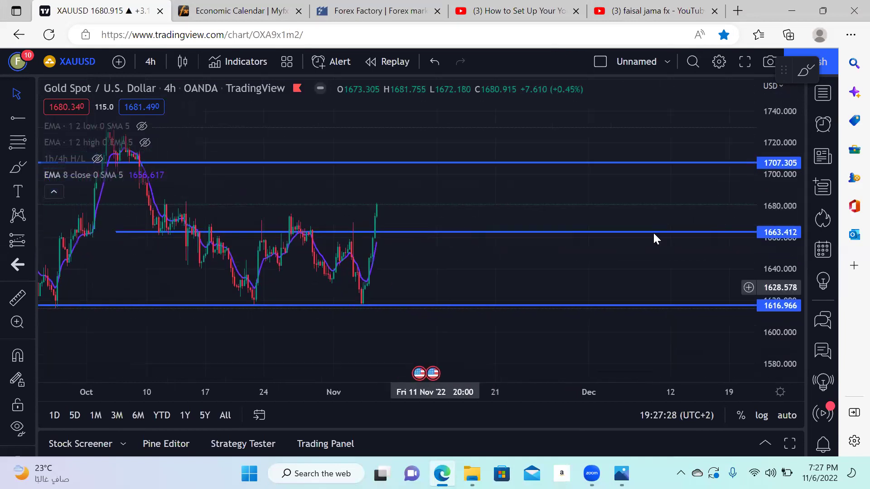
scroll(681, 229, down, 1)
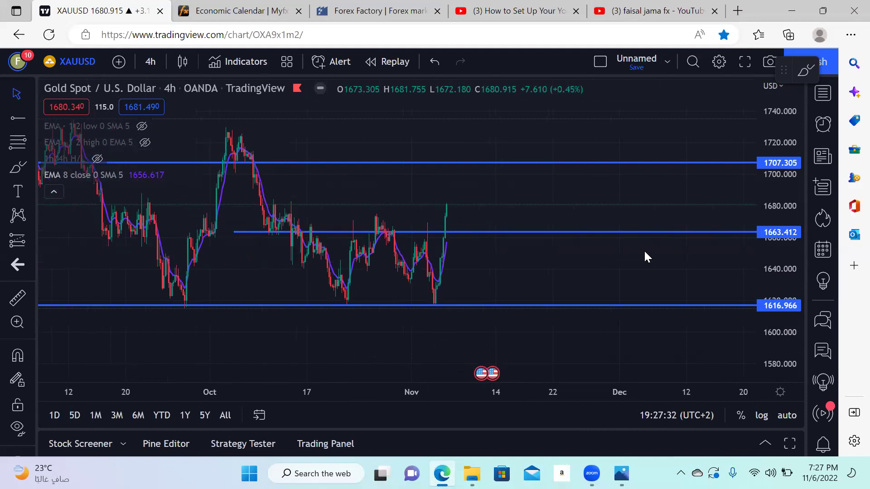
mouse_move(438, 304)
mouse_down()
mouse_move(472, 216)
mouse_move(451, 203)
mouse_up()
Step: Delete the red arrow, then draw a yellow dip toward 1663 and a yellow arrow toward 1730
click(437, 277)
key(Delete)
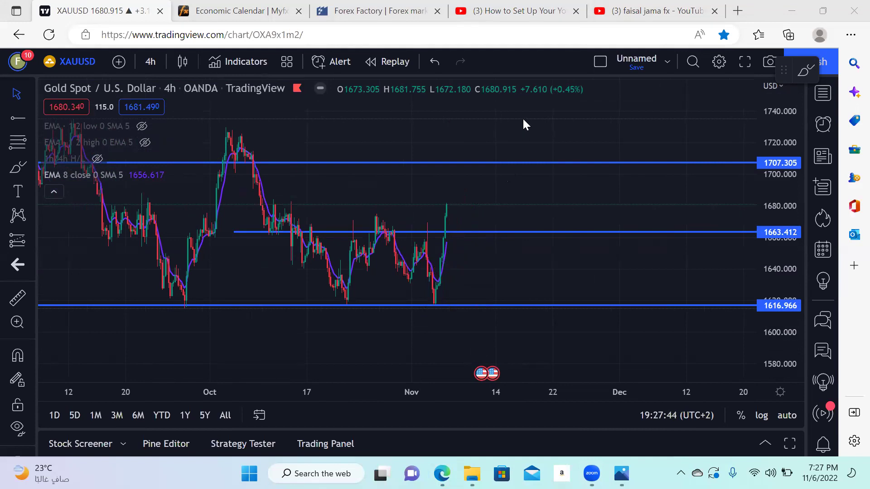
mouse_move(440, 197)
mouse_down()
mouse_move(458, 234)
mouse_move(498, 237)
mouse_move(544, 126)
mouse_up()
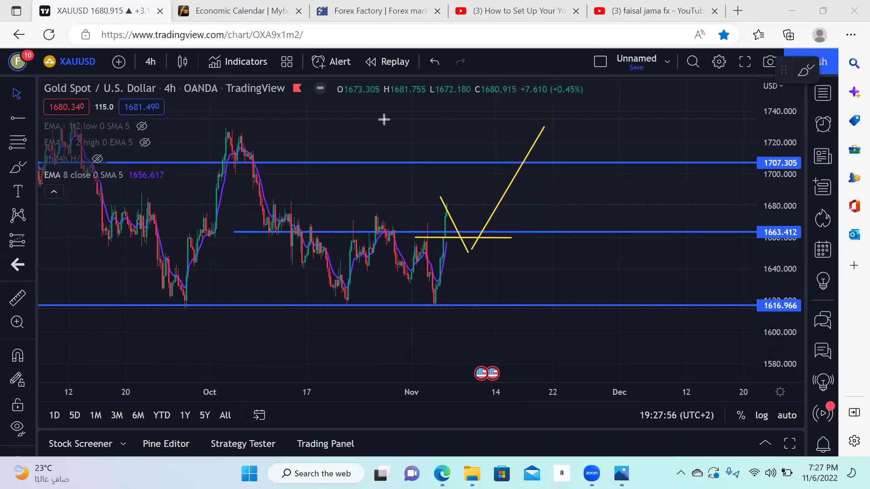
drag(484, 252, 580, 125)
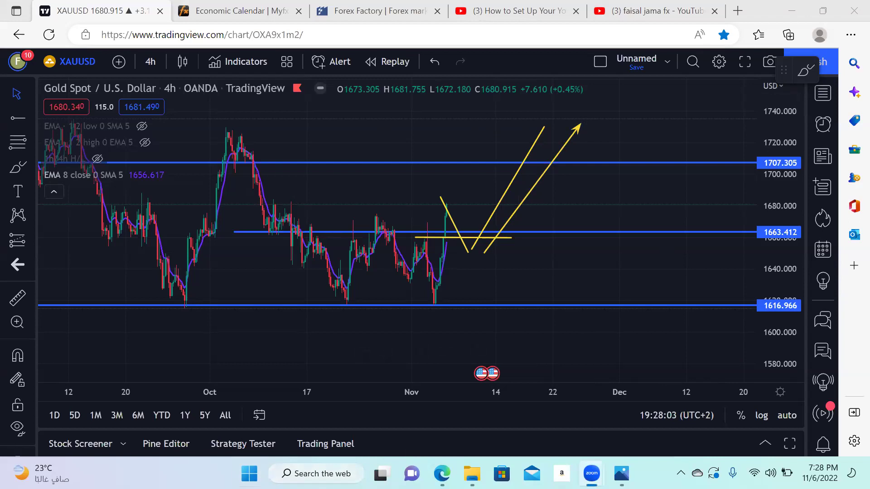
Step: Launch Snipping Tool and capture the marked-up gold chart area
click(249, 473)
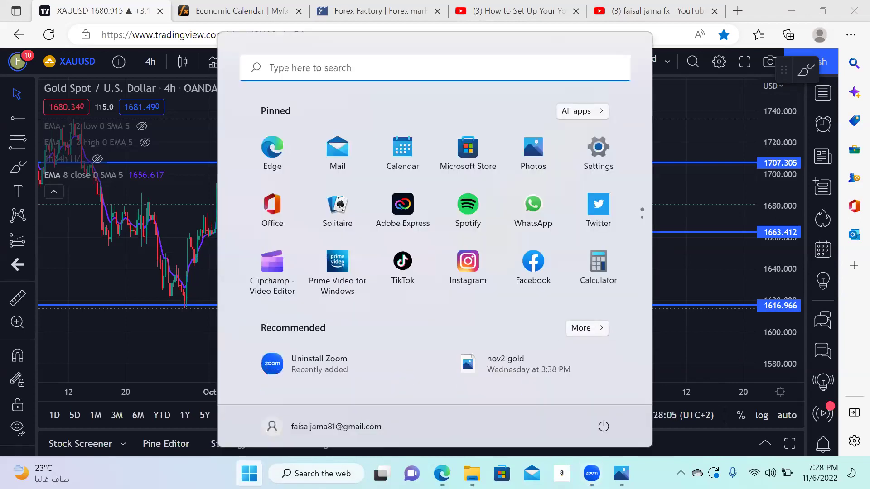
text(sn)
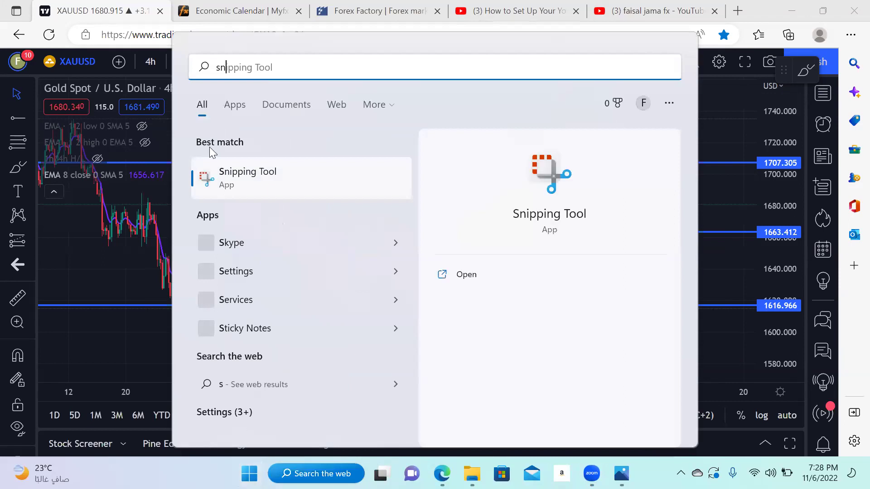
click(528, 218)
click(527, 213)
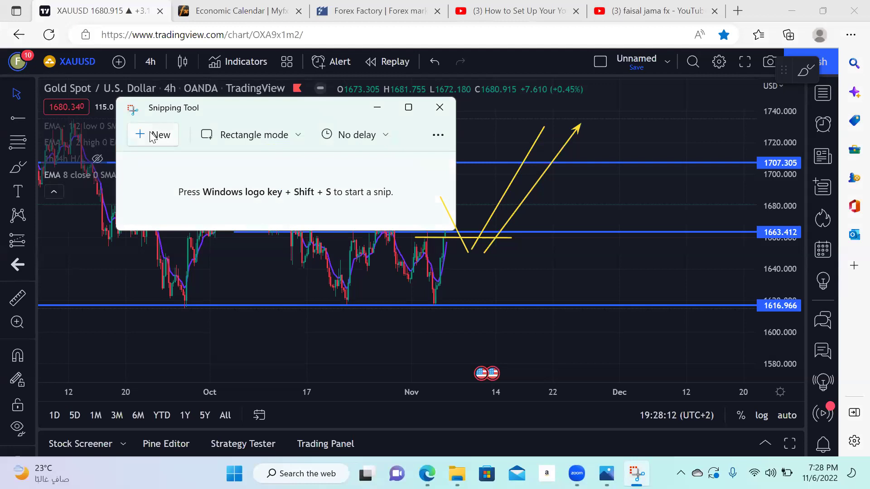
click(149, 134)
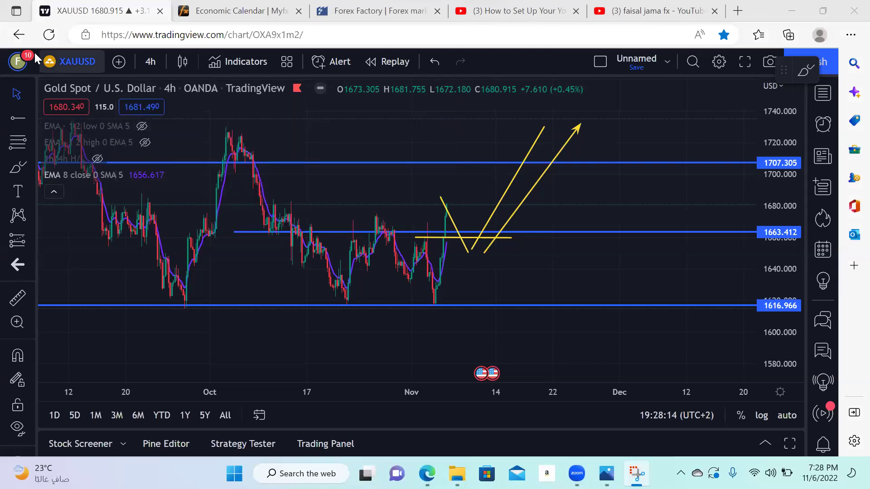
drag(35, 53, 696, 428)
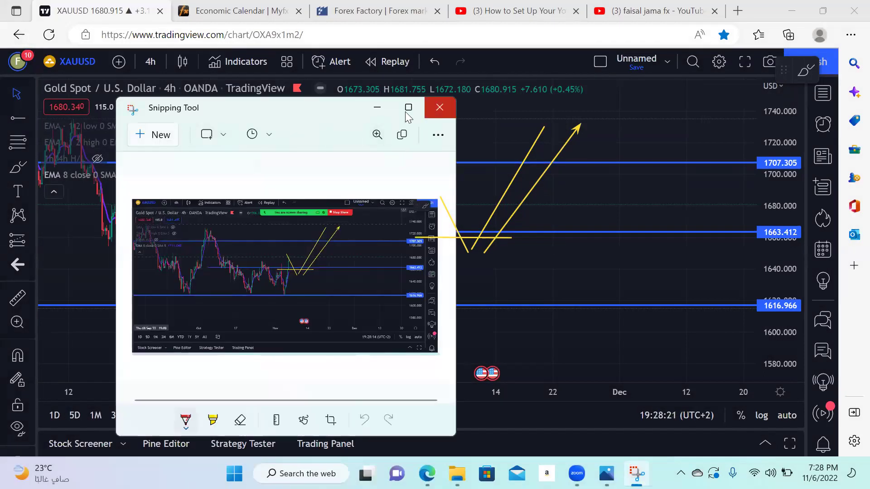
click(409, 110)
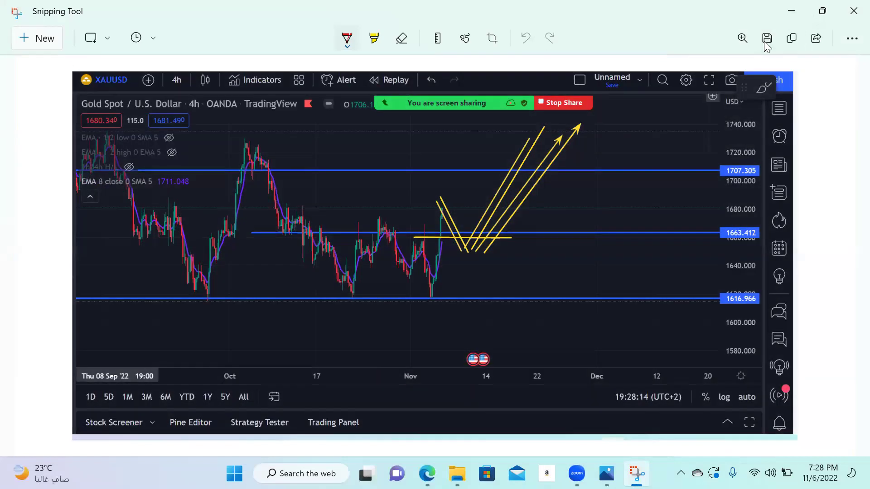
Step: Save the capture as nov11
click(765, 41)
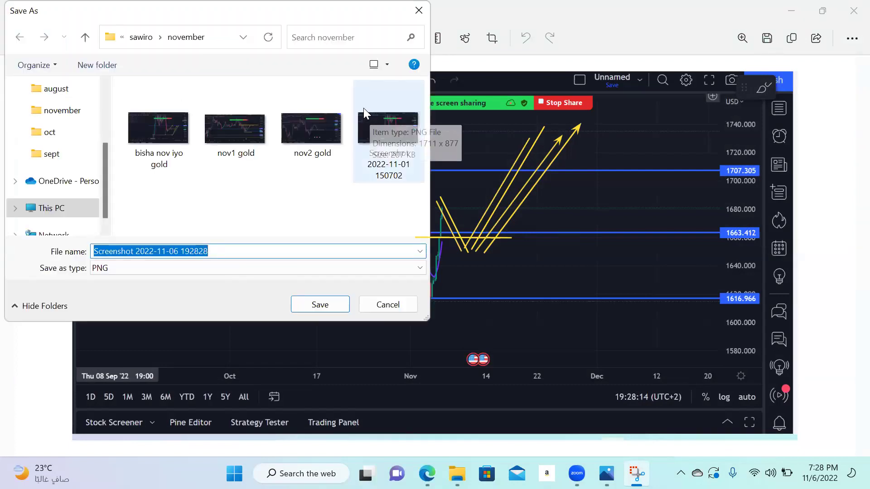
text(nov1)
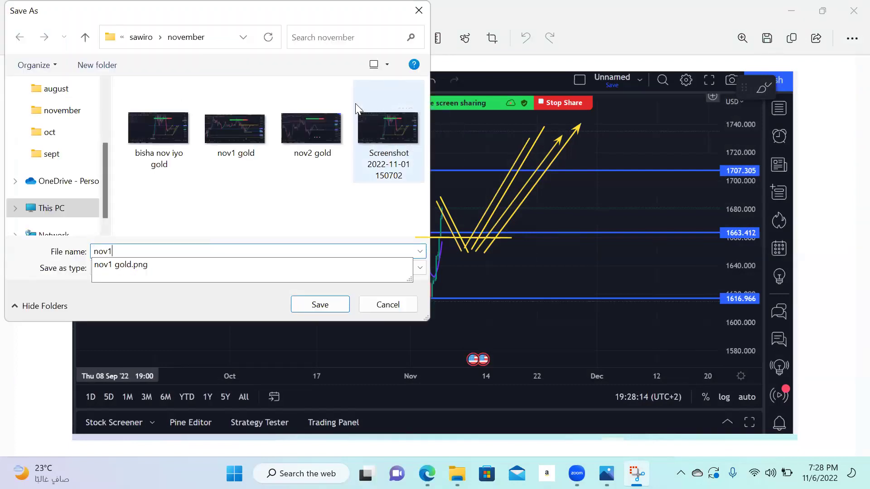
text(1)
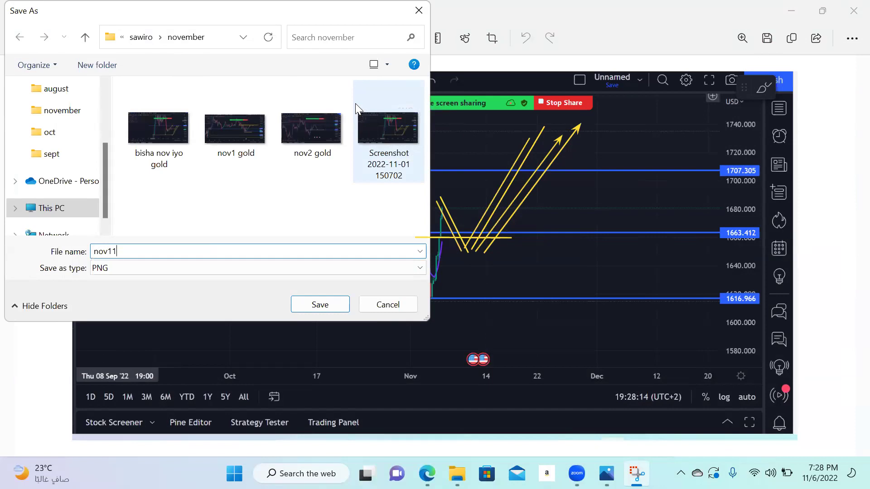
key(Return)
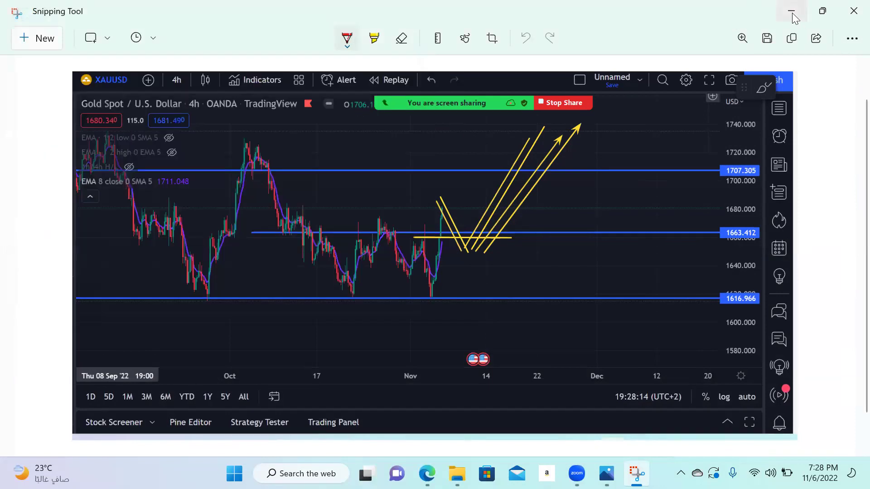
Step: Clear the yellow projection arrows from the chart and switch it to the 2-hour timeframe
click(793, 17)
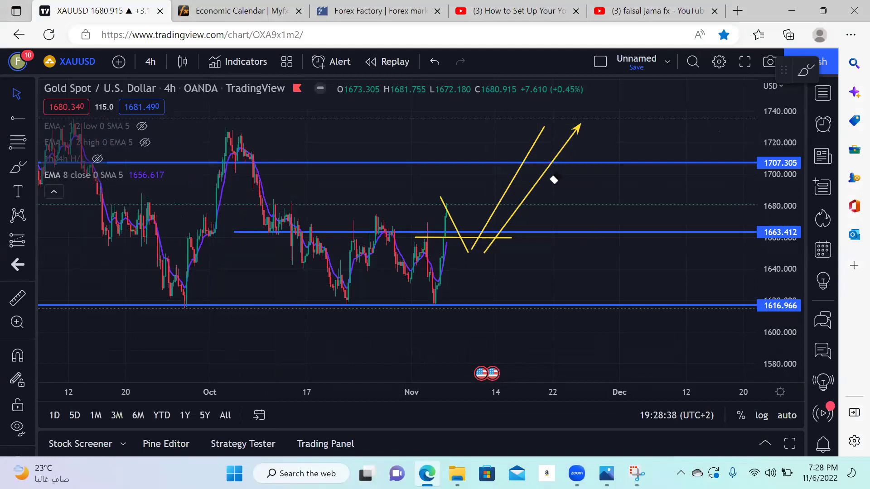
key(Escape)
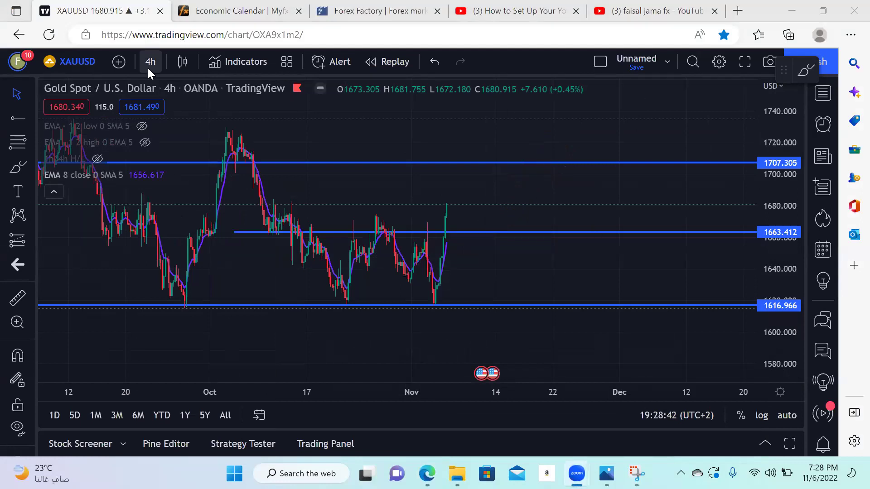
click(149, 62)
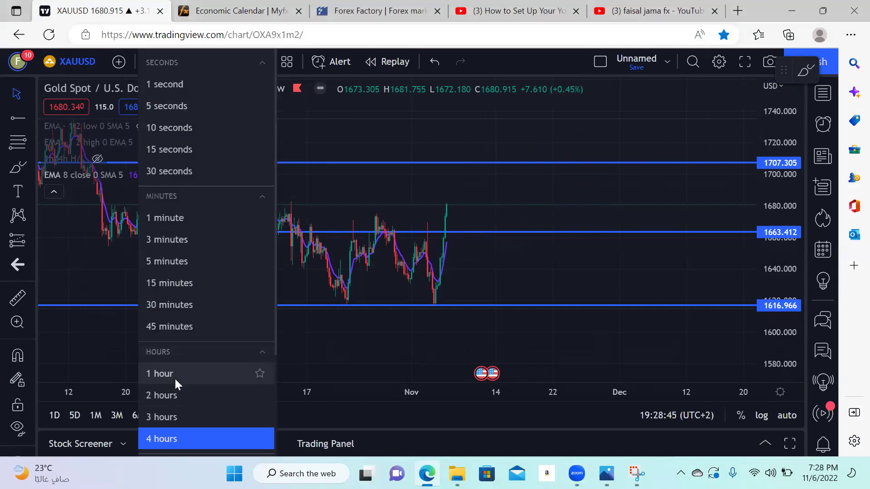
click(182, 394)
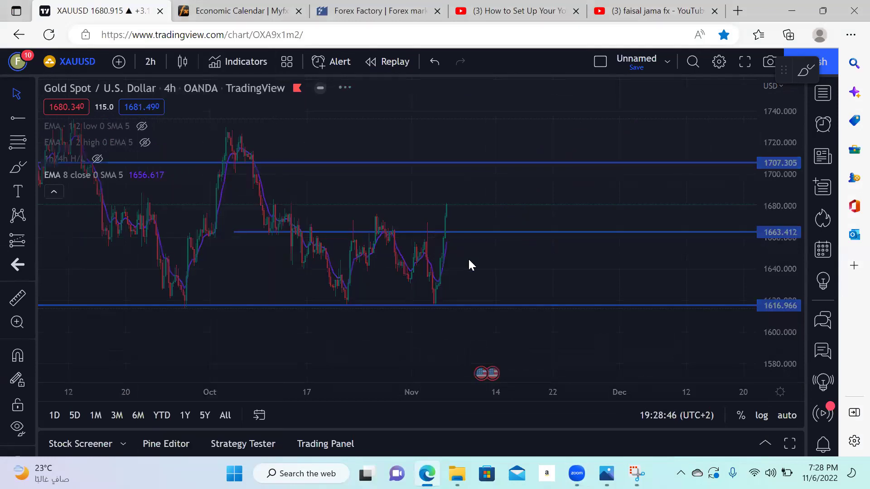
Step: Compare the 1-hour and 30-minute timeframes, settling on the 1-hour chart
click(149, 60)
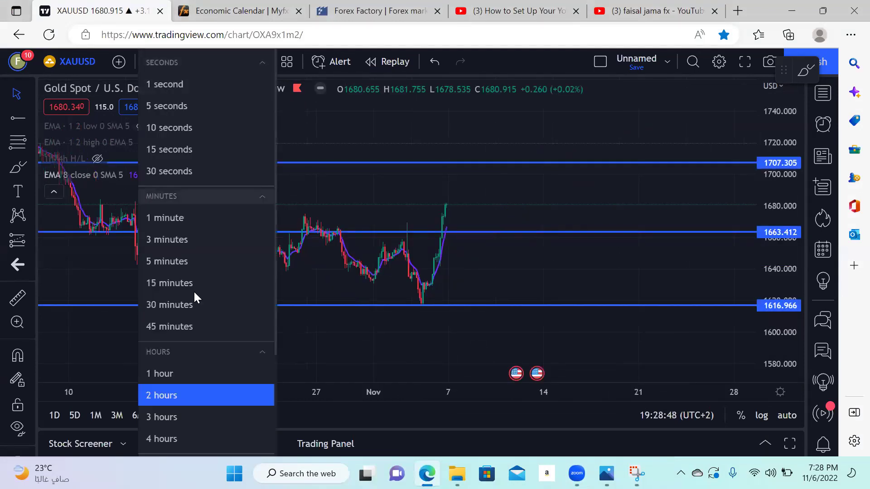
click(179, 365)
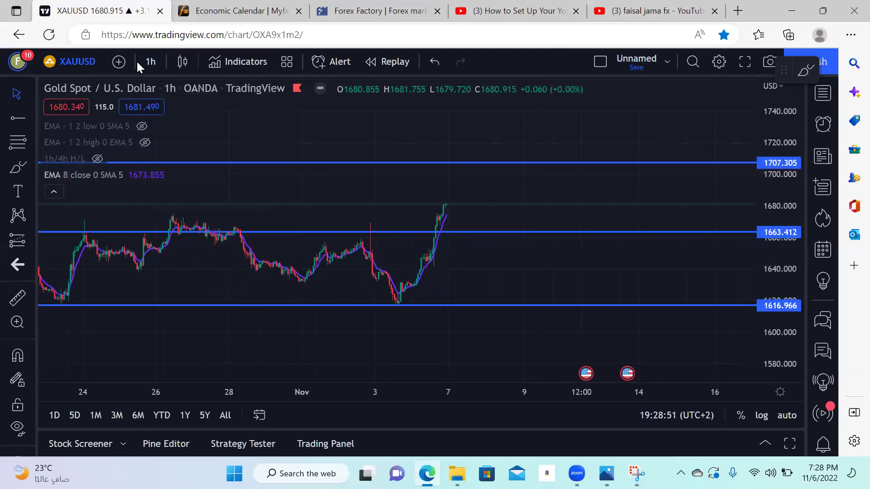
click(149, 62)
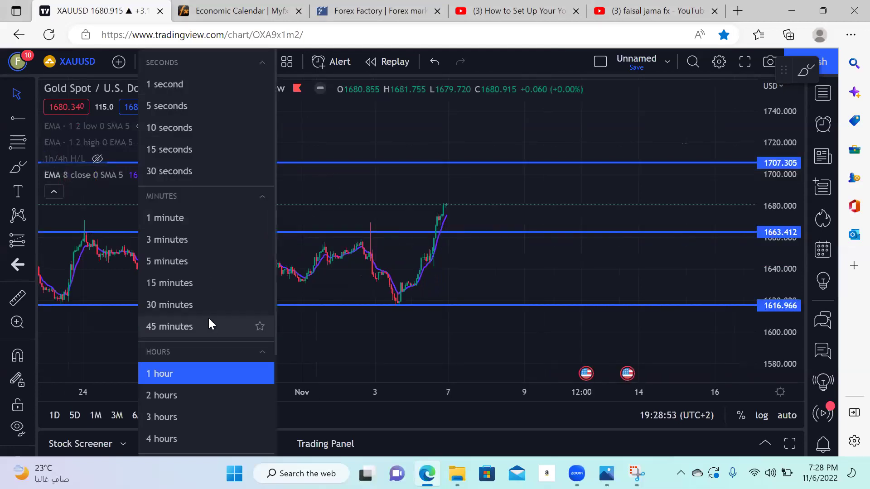
click(194, 305)
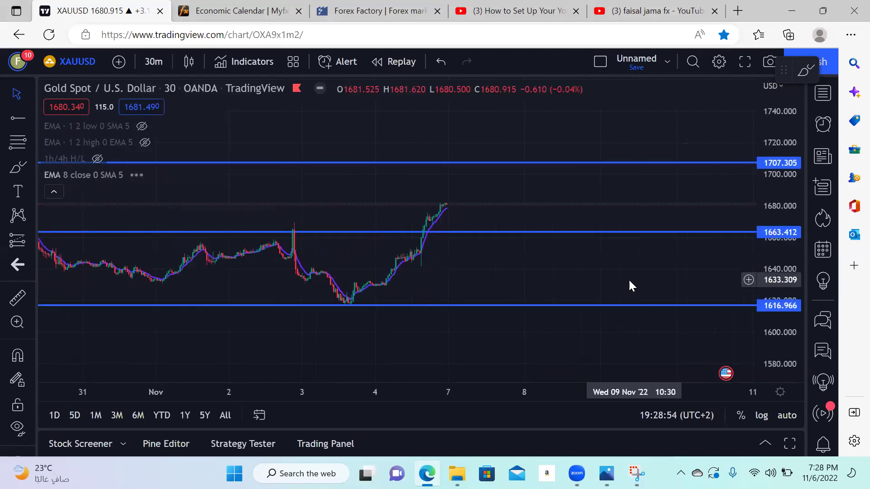
click(148, 62)
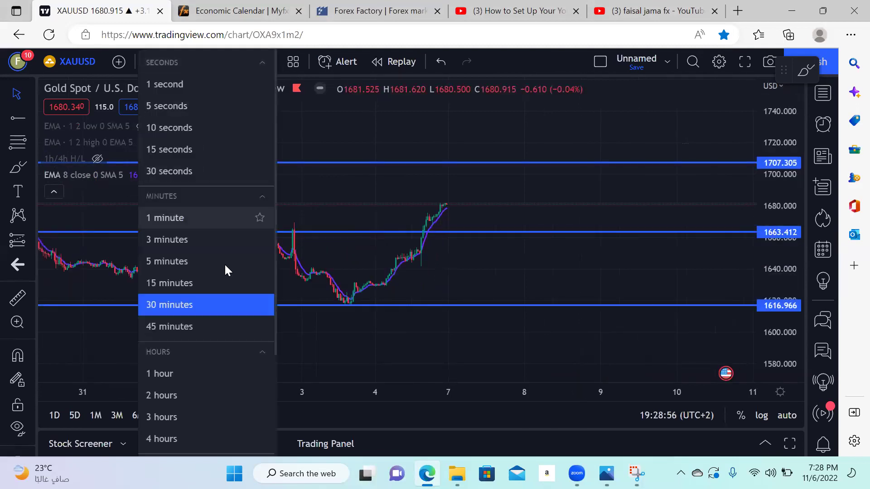
click(202, 375)
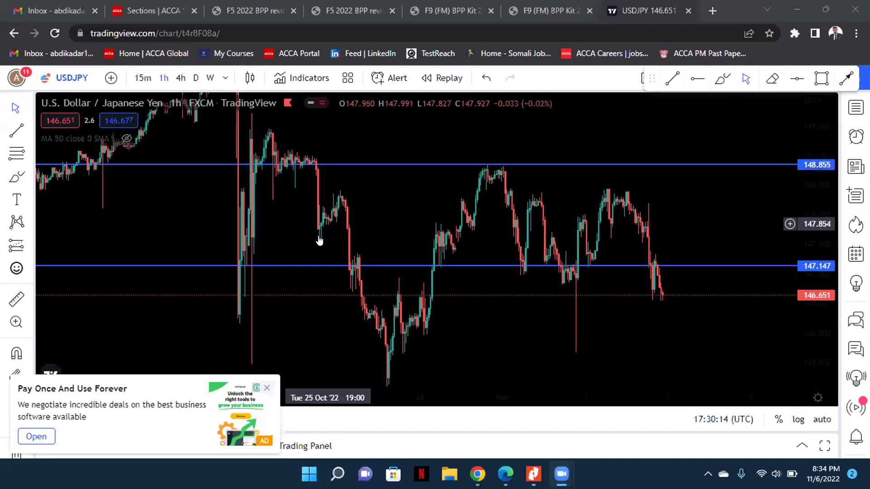
Step: Close the bottom-left advertisement and the 'Go ad-free' upgrade prompt
click(265, 388)
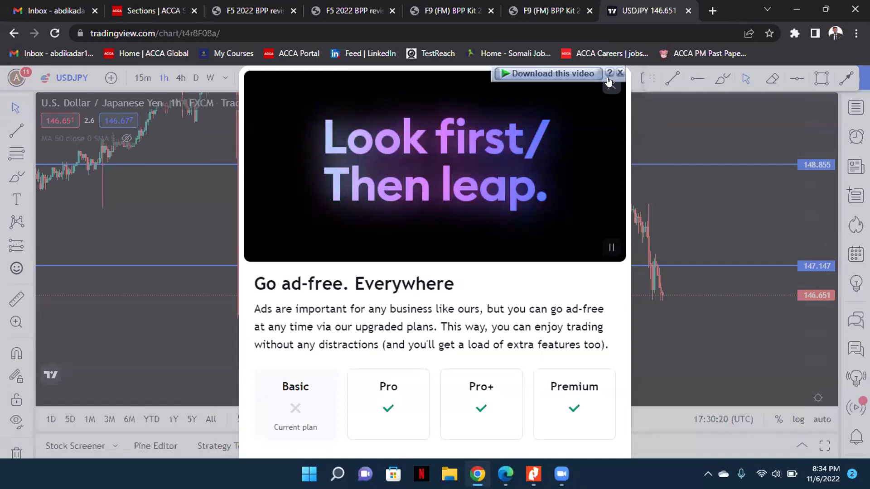
click(610, 83)
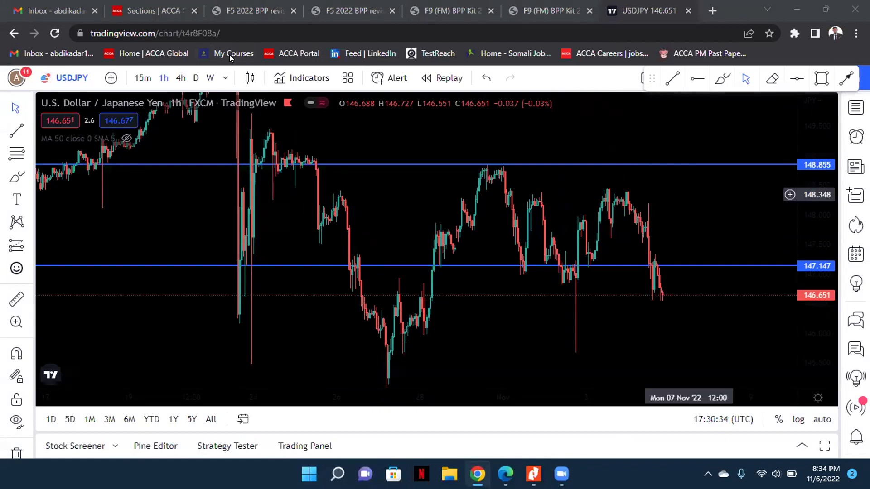
Step: Draw a trial brush arc over the late-October candles, then delete it
scroll(699, 194, down, 3)
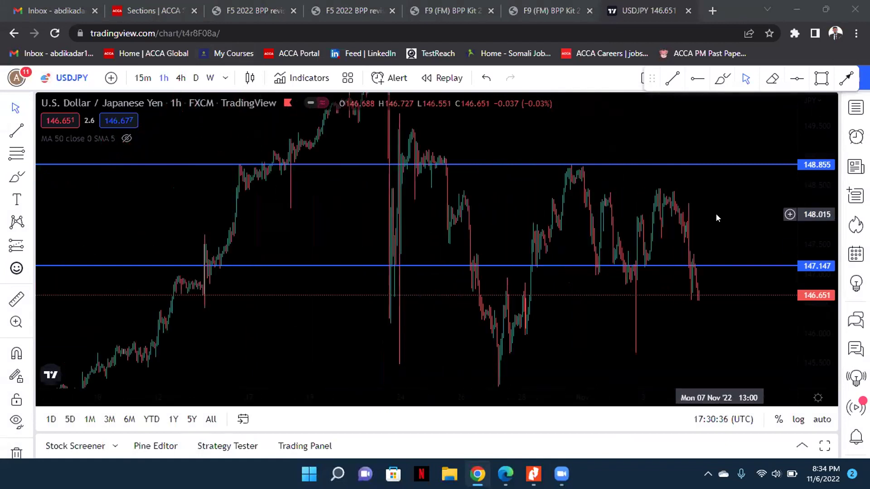
scroll(574, 235, up, 3)
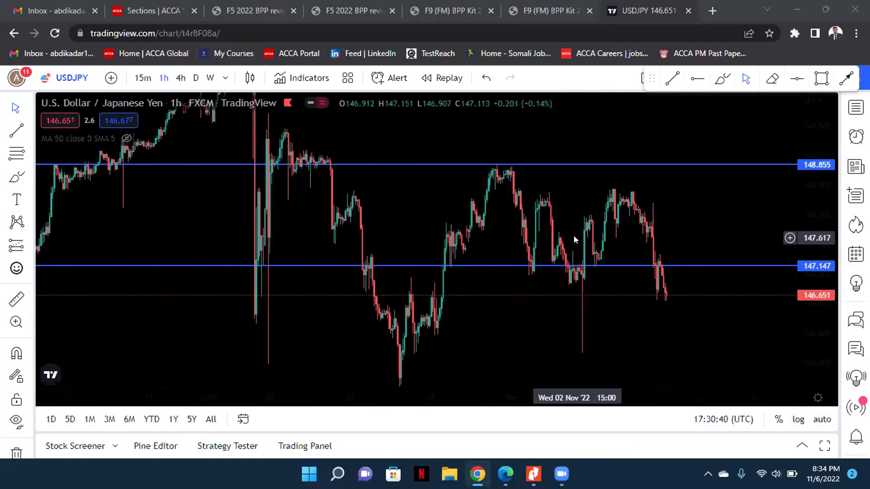
drag(493, 284, 675, 283)
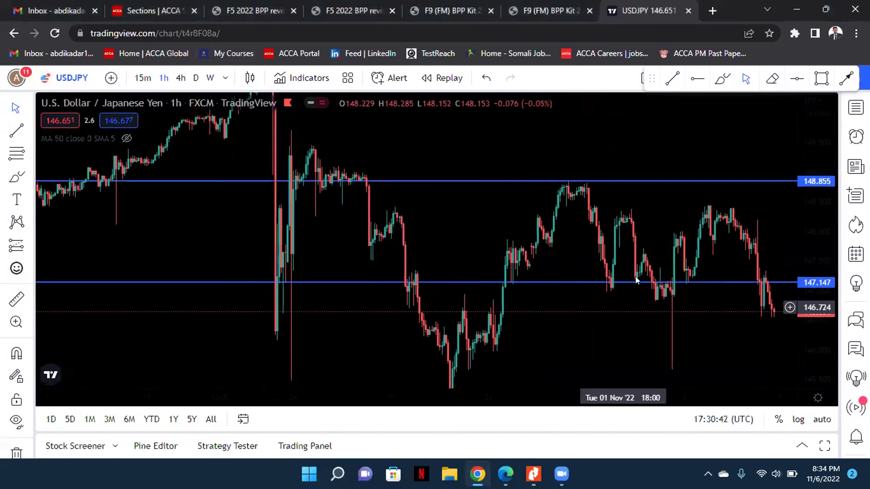
click(722, 79)
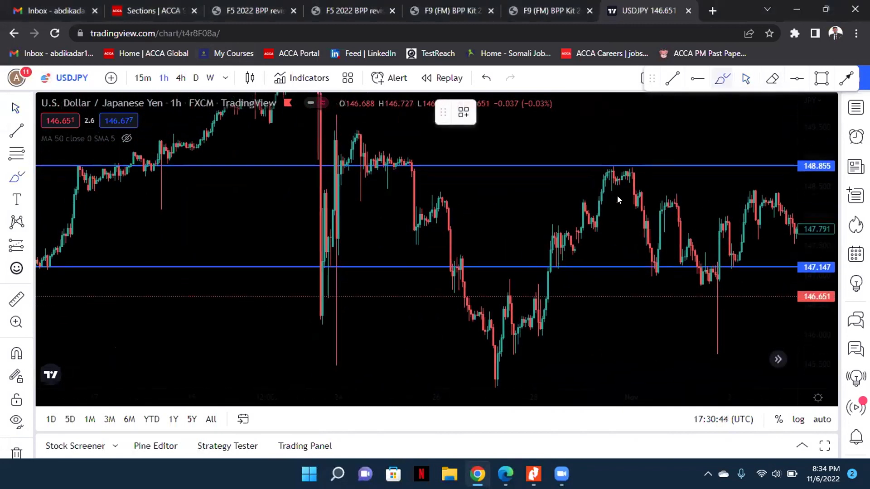
mouse_move(534, 248)
mouse_down()
mouse_move(542, 223)
mouse_move(576, 234)
mouse_move(551, 232)
mouse_up()
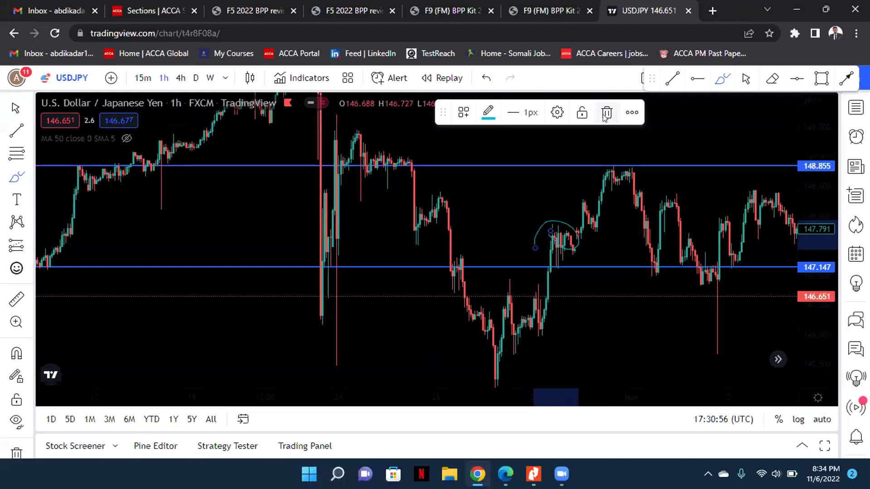
key(Delete)
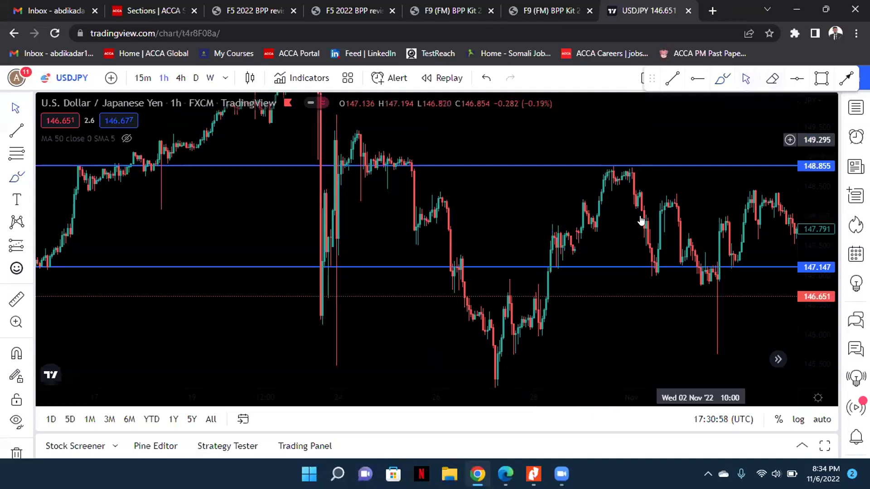
drag(587, 273, 589, 309)
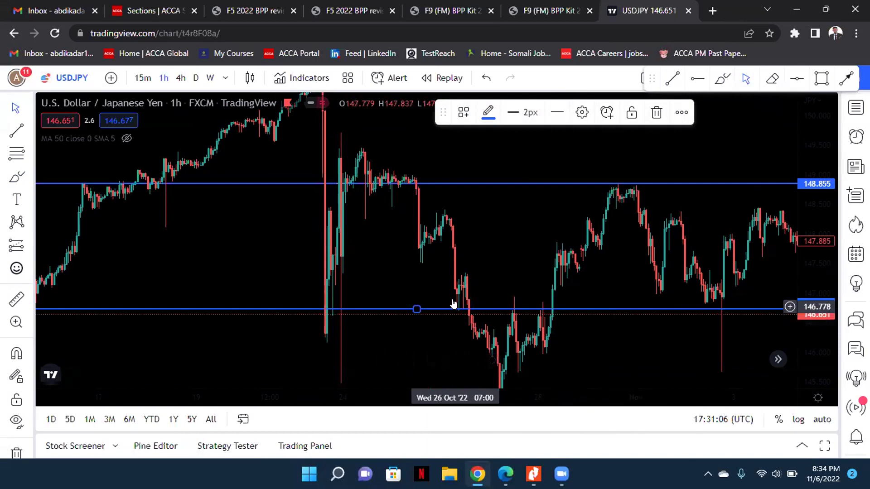
Step: Move the lower horizontal line up to 147.316 and measure from it to the 148.855 line
mouse_move(575, 312)
mouse_down()
mouse_move(560, 273)
mouse_move(571, 250)
mouse_up()
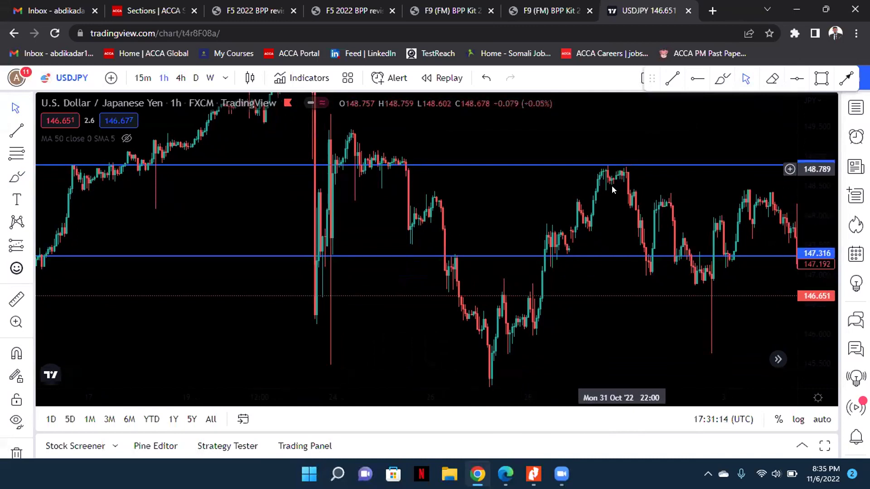
drag(600, 240, 584, 263)
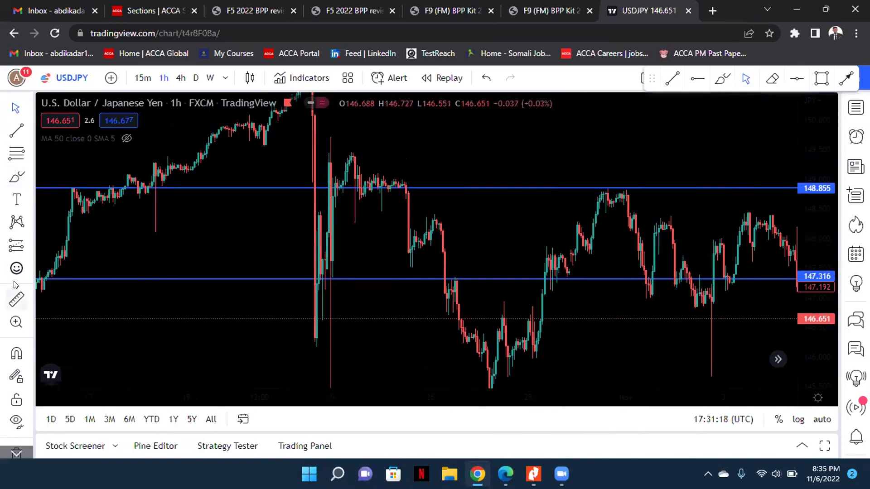
click(18, 299)
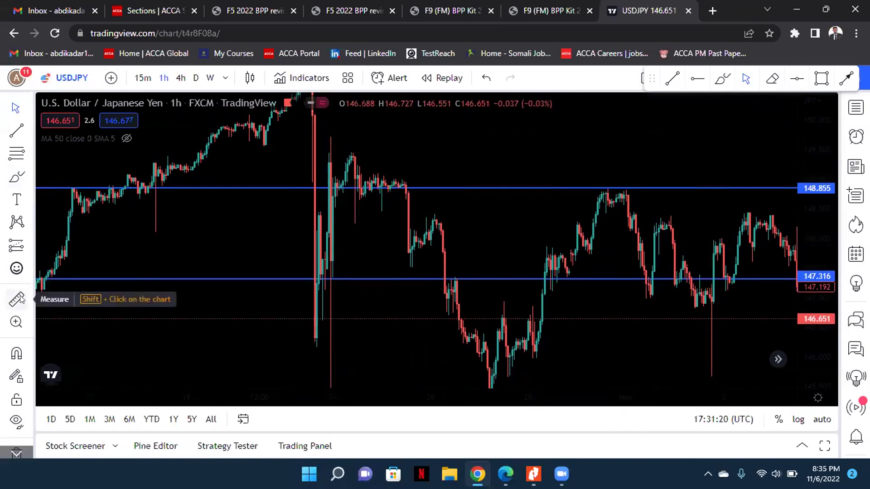
click(564, 280)
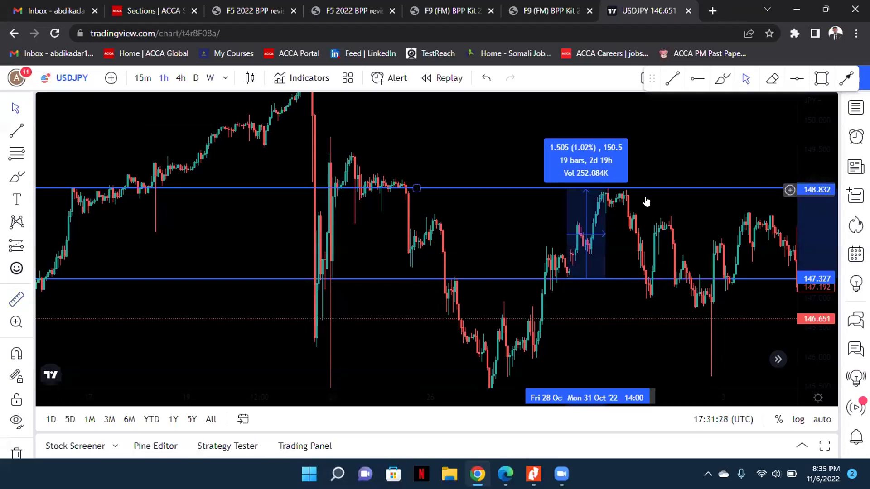
click(663, 204)
drag(624, 194, 615, 192)
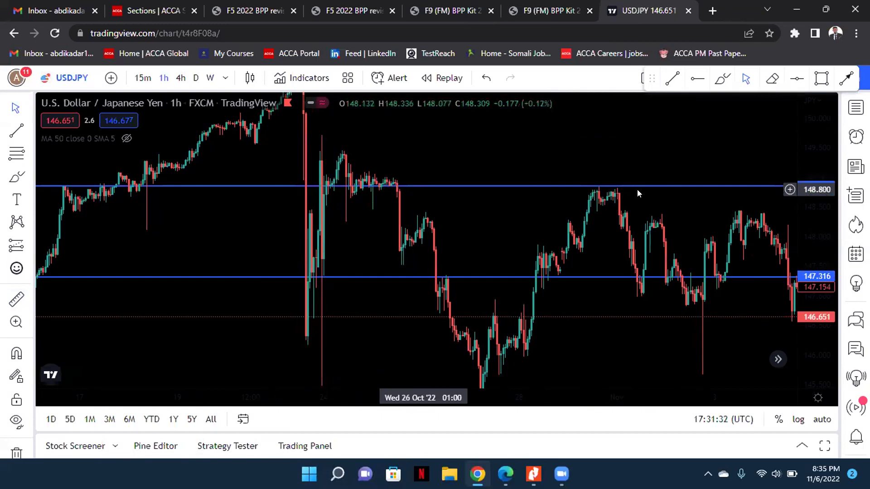
scroll(644, 156, down, 3)
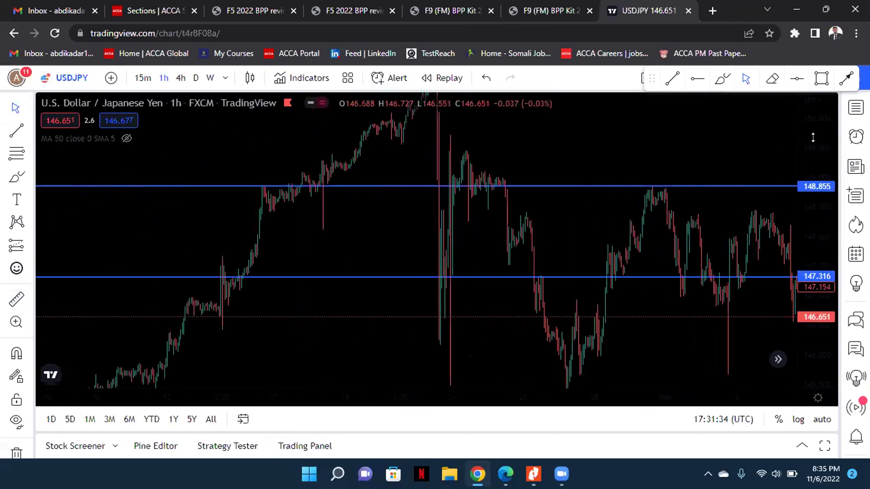
drag(813, 137, 813, 158)
drag(726, 177, 684, 150)
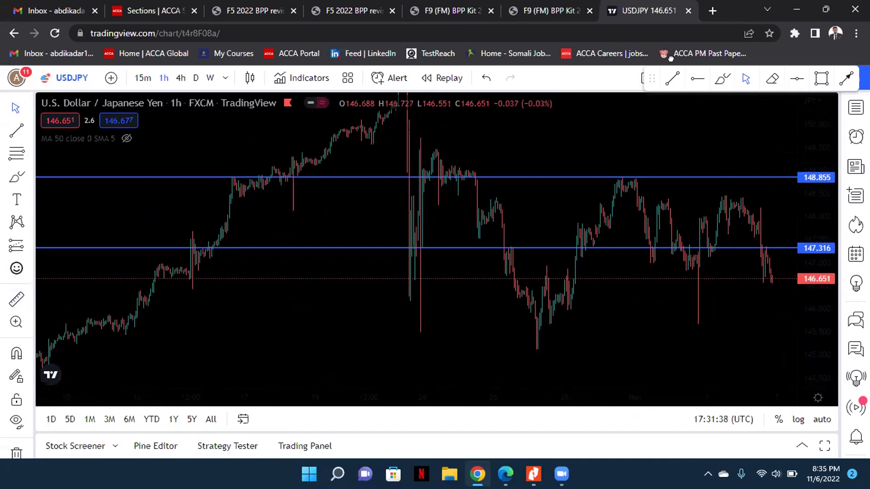
Step: Drag the lower support line from 147.316 down to 146.666 and deselect it
scroll(780, 152, up, 2)
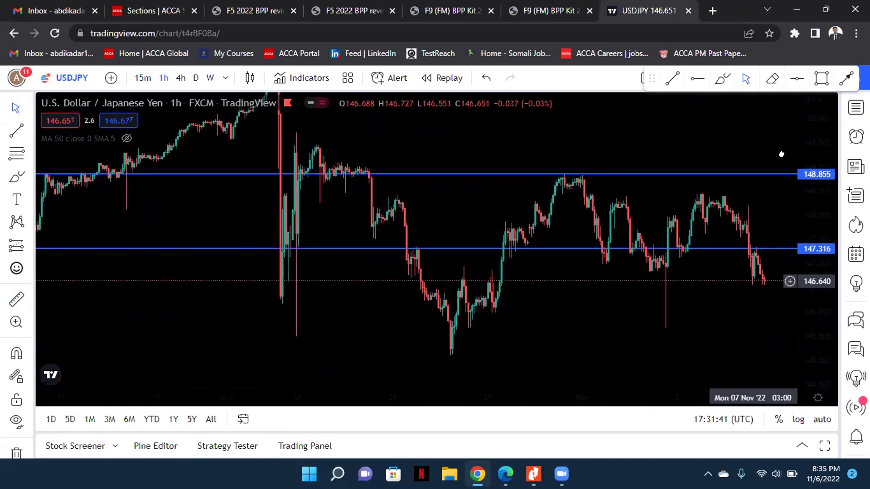
scroll(644, 295, up, 1)
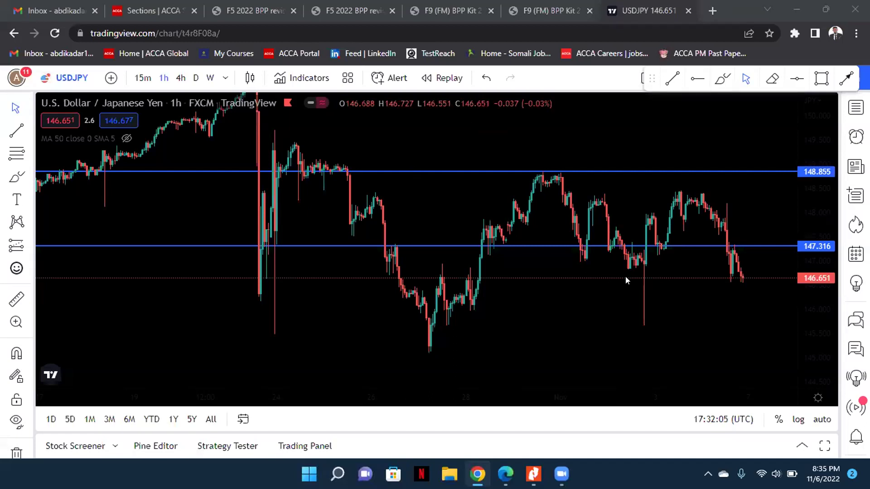
drag(626, 280, 599, 260)
drag(717, 229, 725, 259)
click(719, 289)
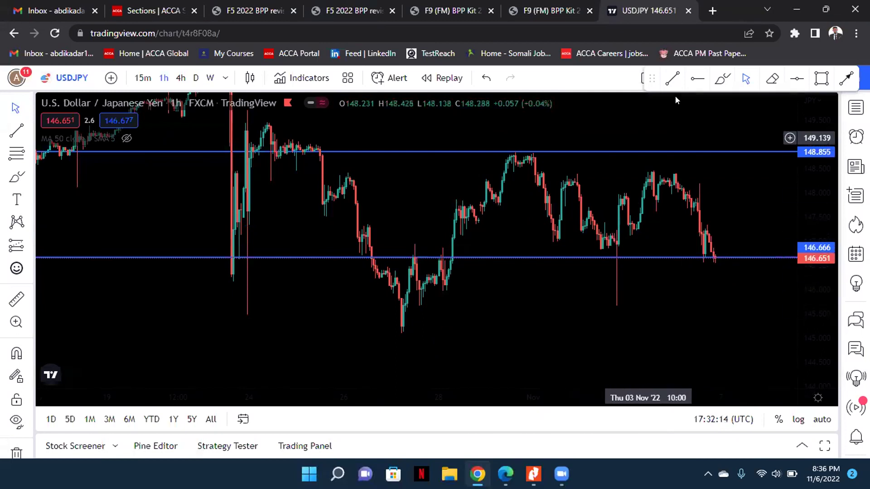
Step: Brush-mark the late-October candles touching 146.666 support, removing the stray wick ellipse
click(722, 78)
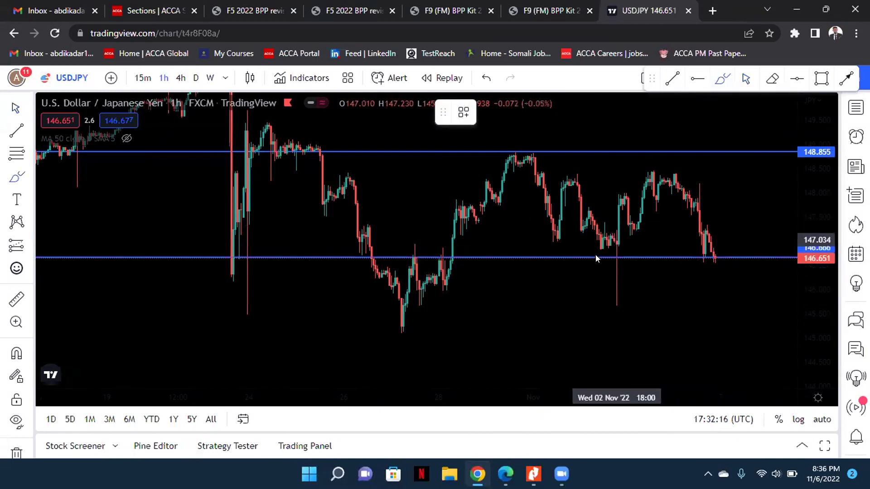
drag(615, 241, 621, 237)
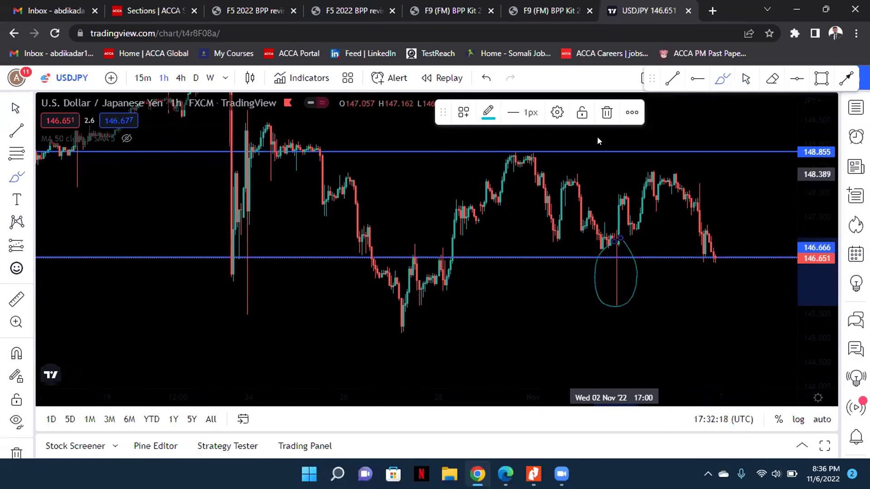
click(606, 112)
drag(443, 241, 433, 259)
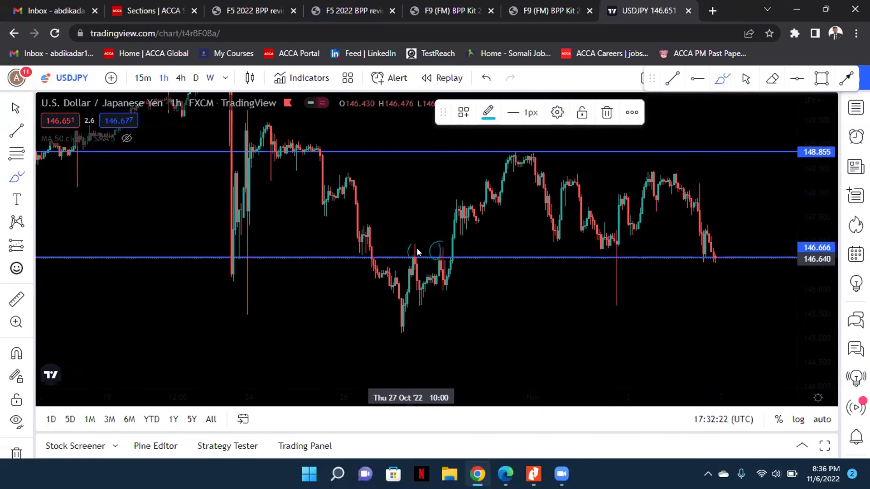
drag(335, 253, 352, 242)
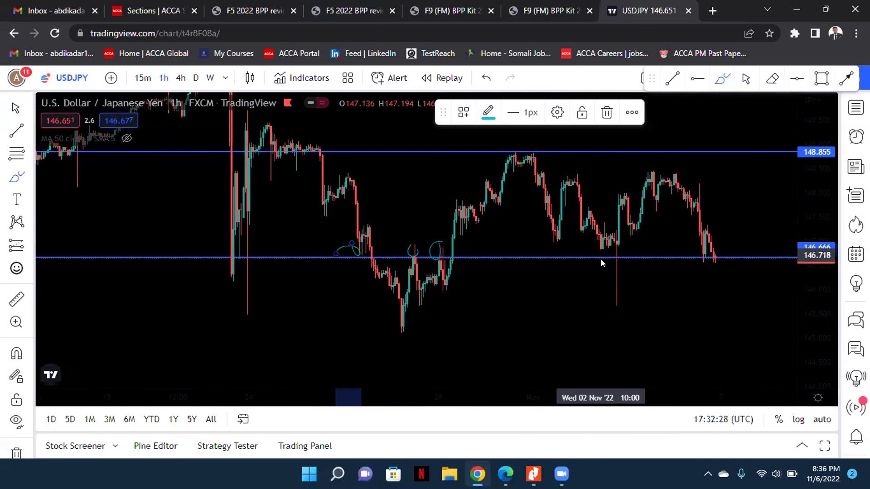
scroll(593, 260, down, 1)
scroll(432, 261, down, 3)
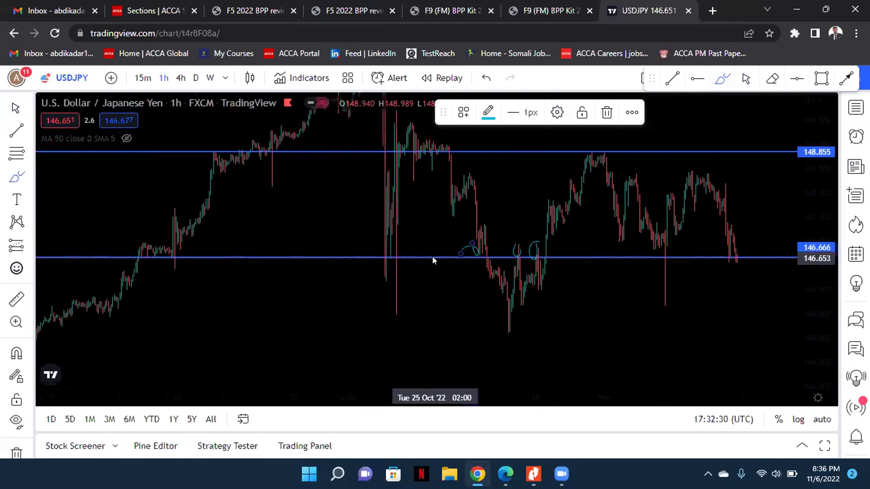
mouse_move(205, 263)
mouse_down()
mouse_move(196, 237)
mouse_move(258, 258)
mouse_move(206, 262)
mouse_up()
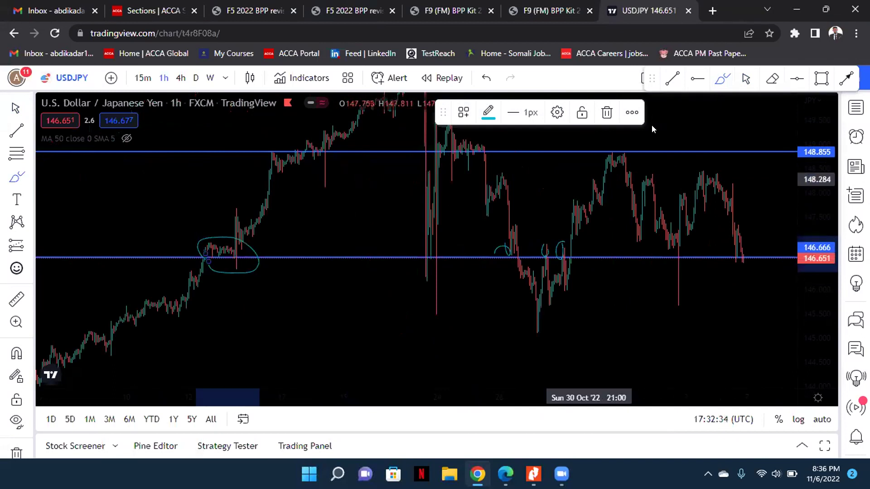
click(757, 292)
scroll(675, 298, up, 3)
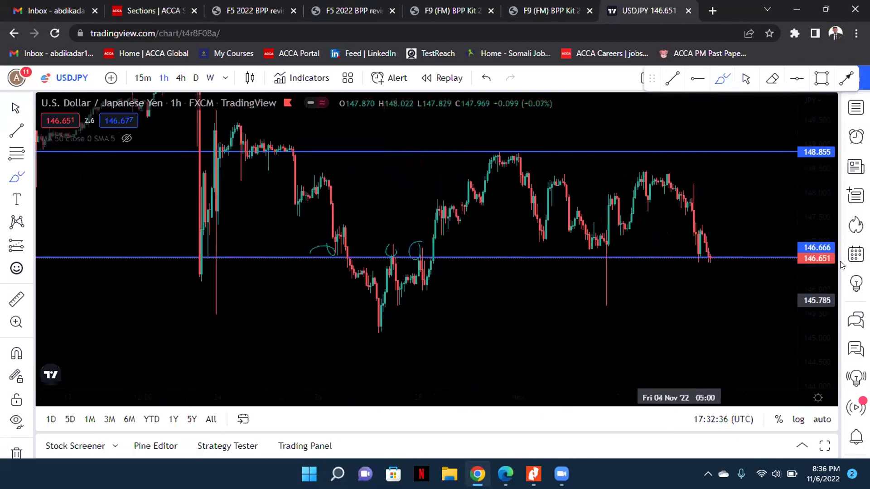
scroll(674, 298, up, 2)
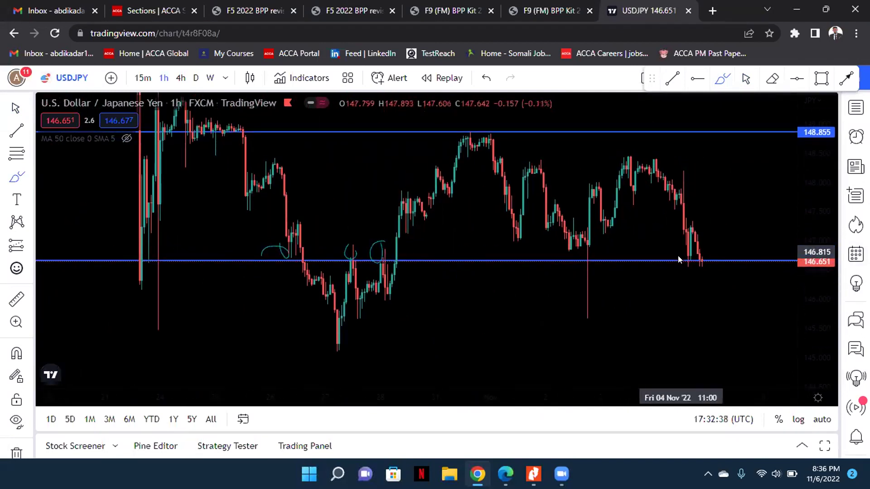
Step: Sketch a trial upward projection toward 148.4 from the latest candle and delete it
drag(703, 259, 697, 241)
drag(697, 178, 703, 156)
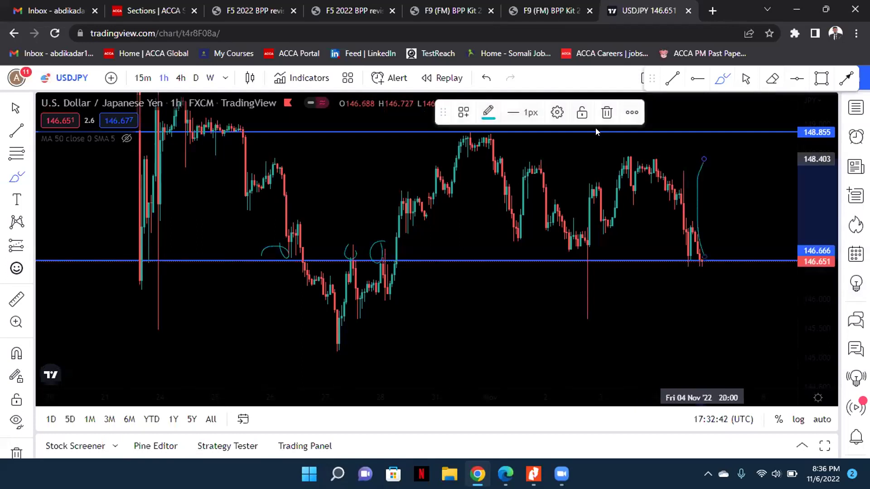
click(607, 110)
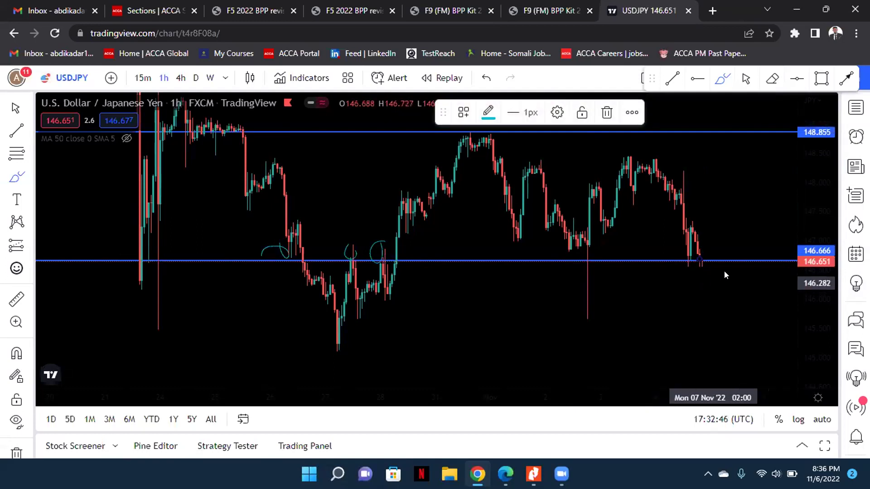
Step: Sketch and delete a trial sideways-then-up projection from the latest candle
drag(812, 302, 797, 283)
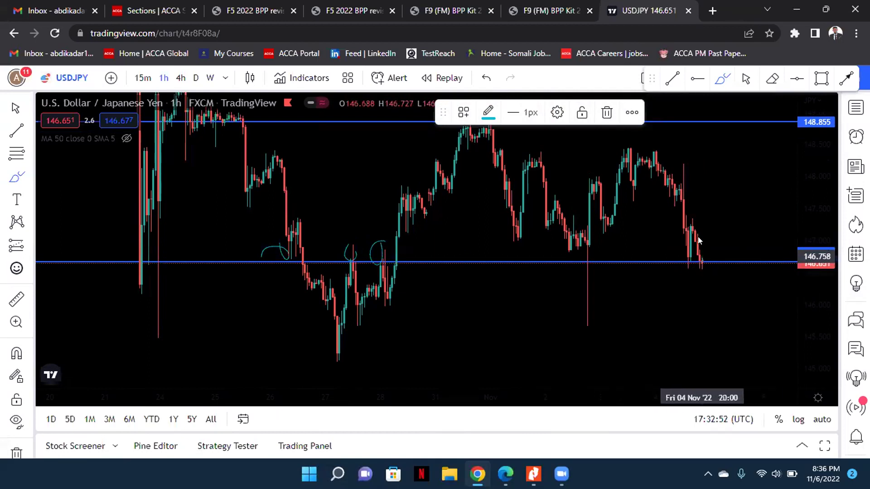
drag(701, 232, 717, 147)
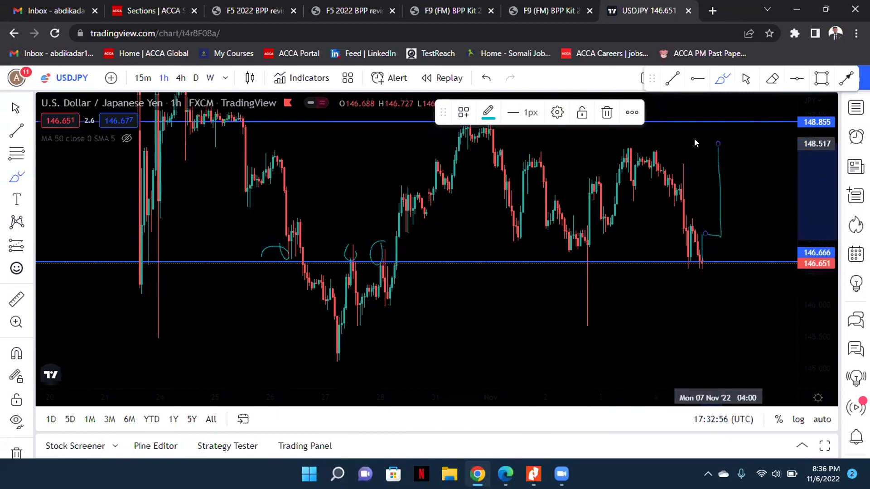
click(607, 113)
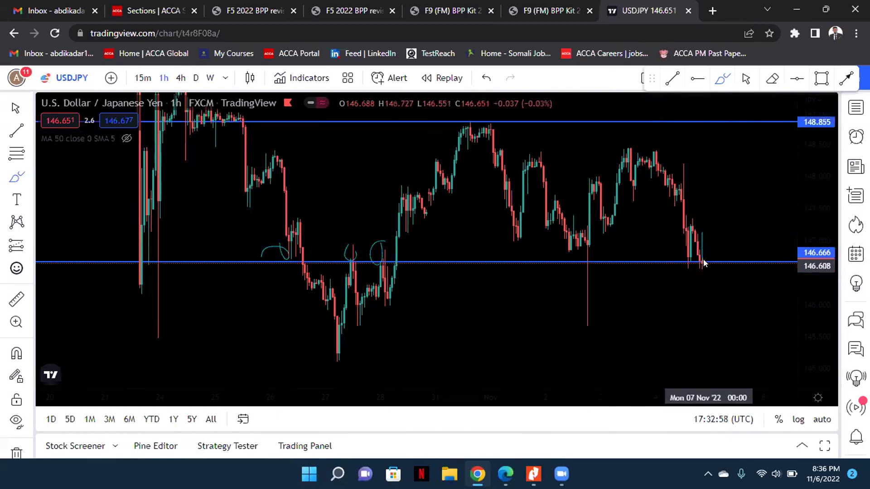
Step: Draw a short drop below 146.666 from the latest candle, discarding an extra decline path
drag(699, 262, 703, 294)
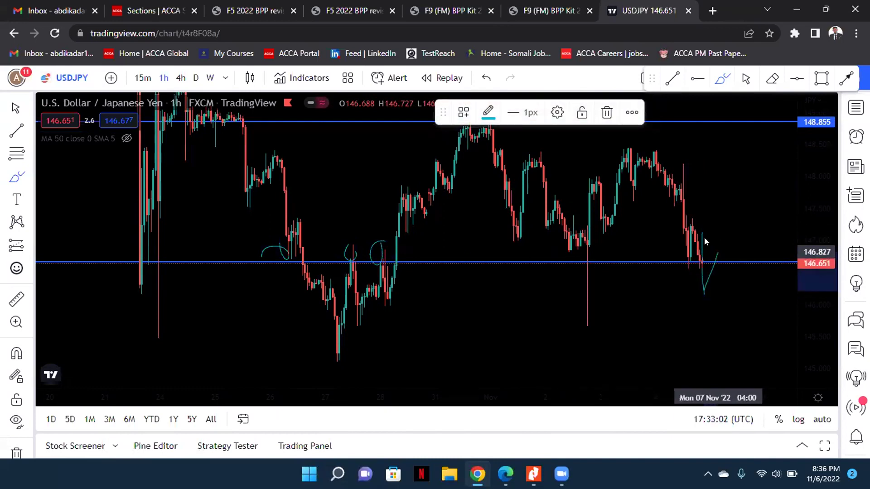
click(714, 214)
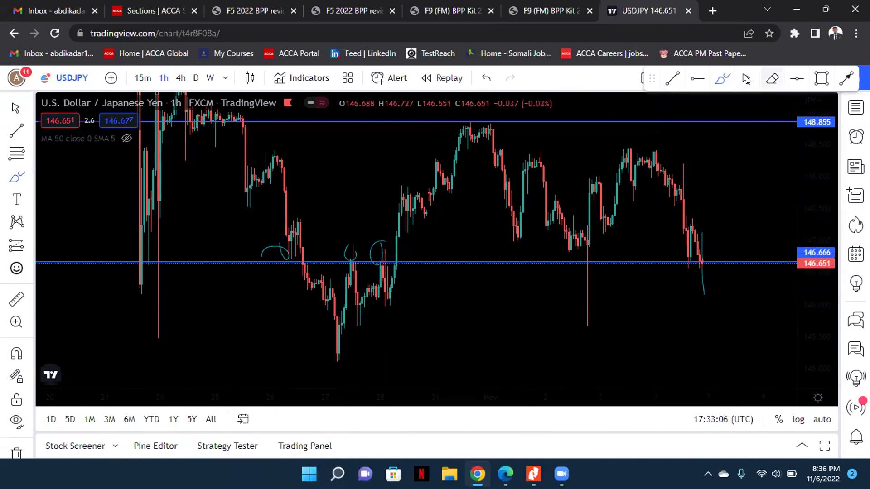
click(699, 242)
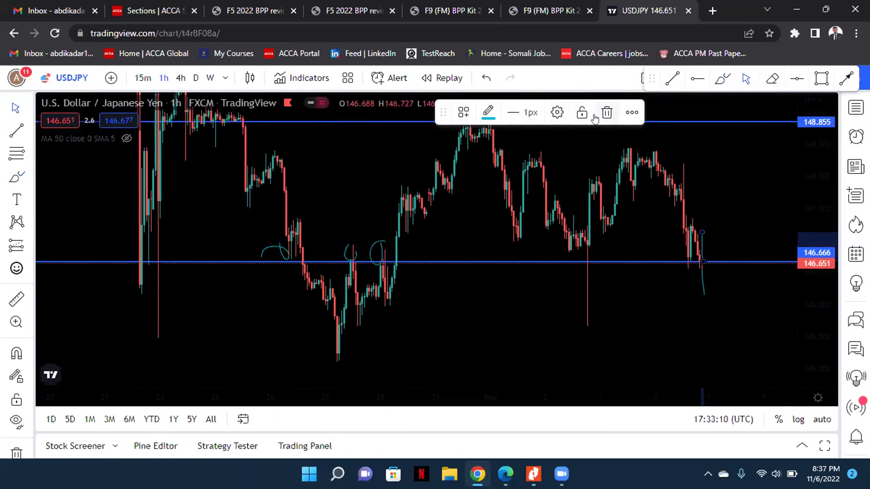
key(Escape)
click(724, 79)
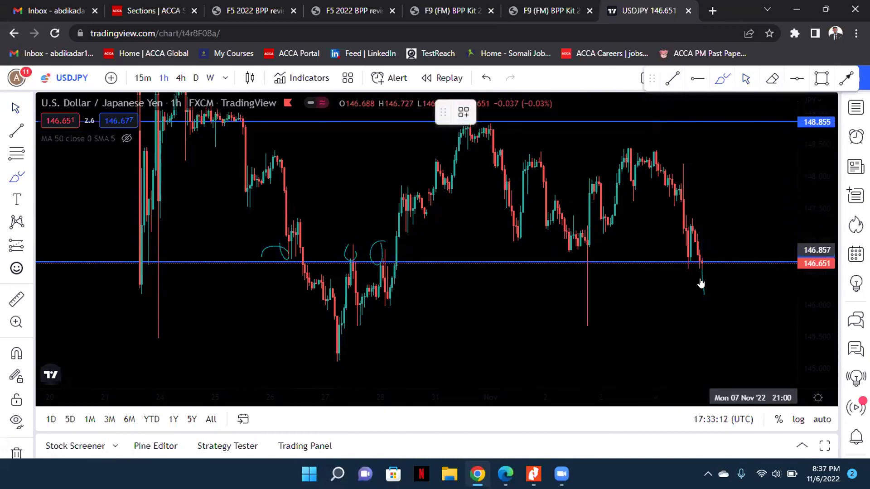
drag(706, 267, 729, 304)
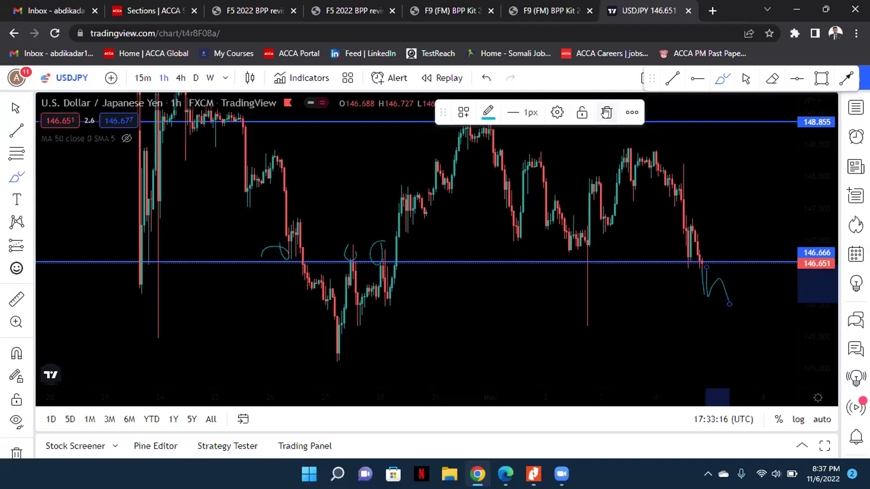
key(Delete)
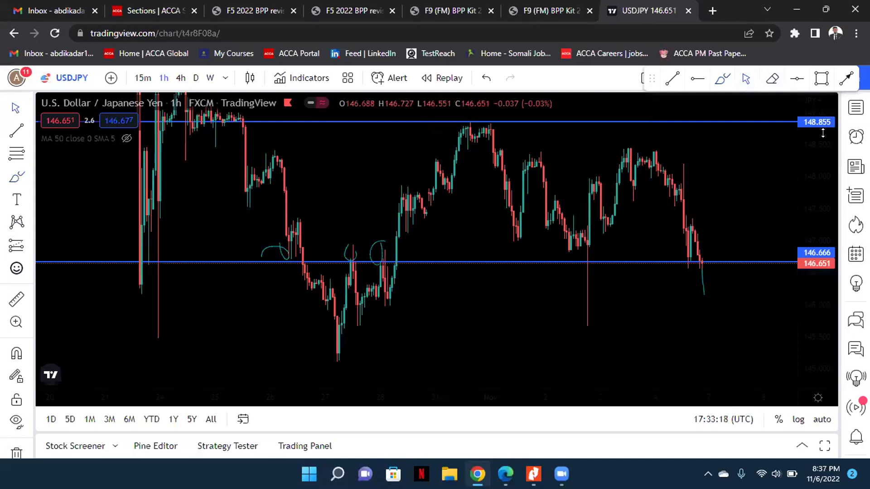
scroll(818, 180, down, 3)
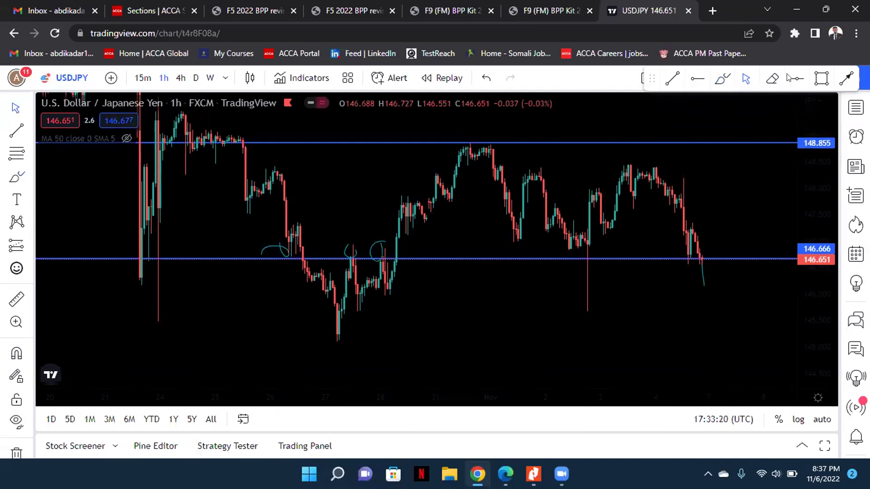
key(alt+h)
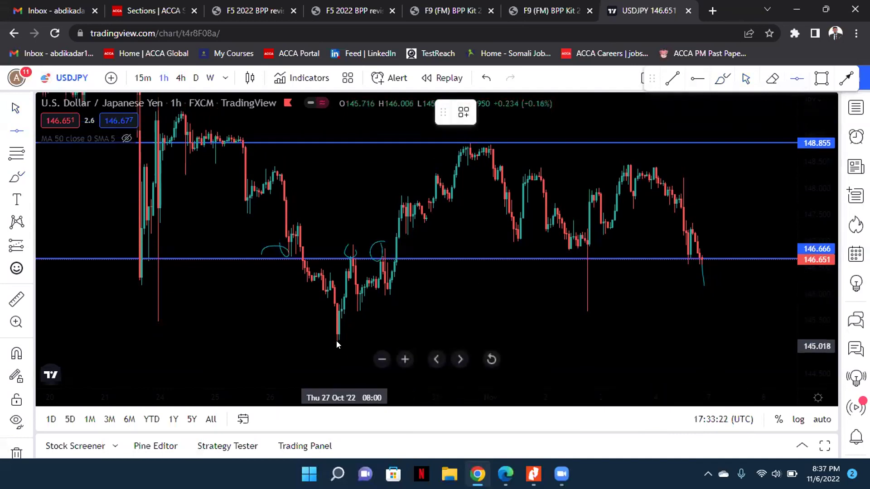
Step: Add a support line at 145.114 and measure the drop from 146.679 to 145.138
click(333, 341)
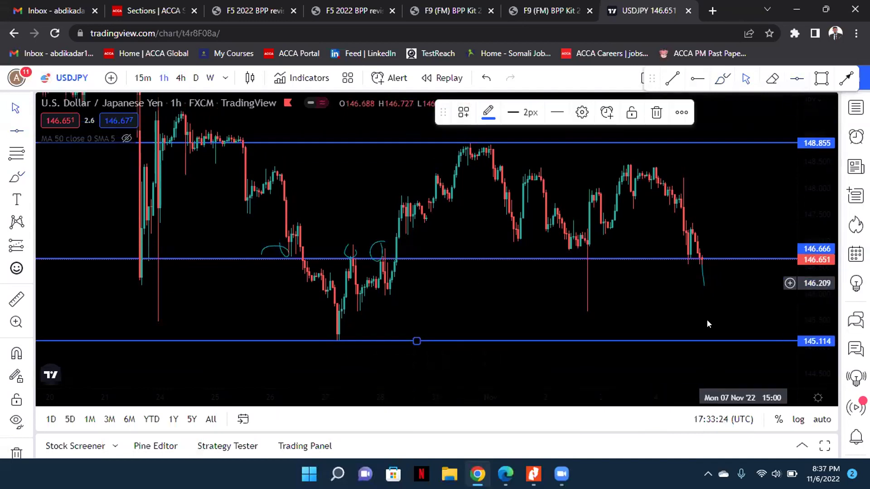
click(15, 301)
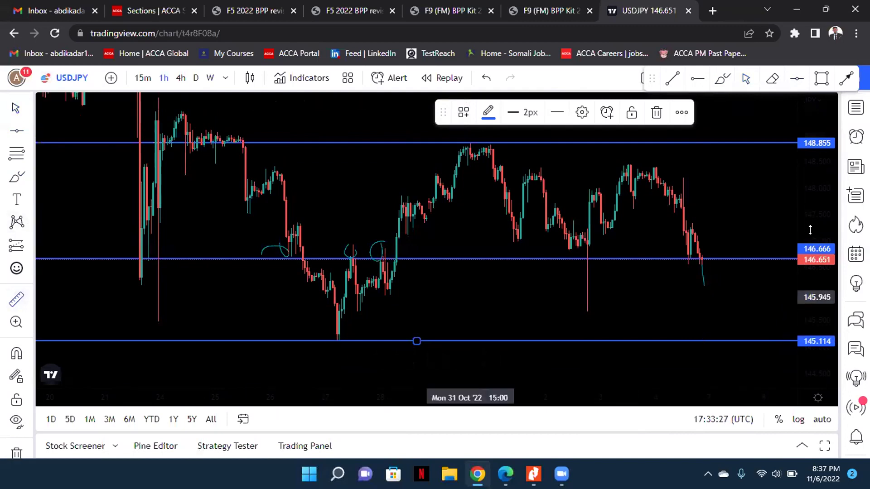
click(714, 270)
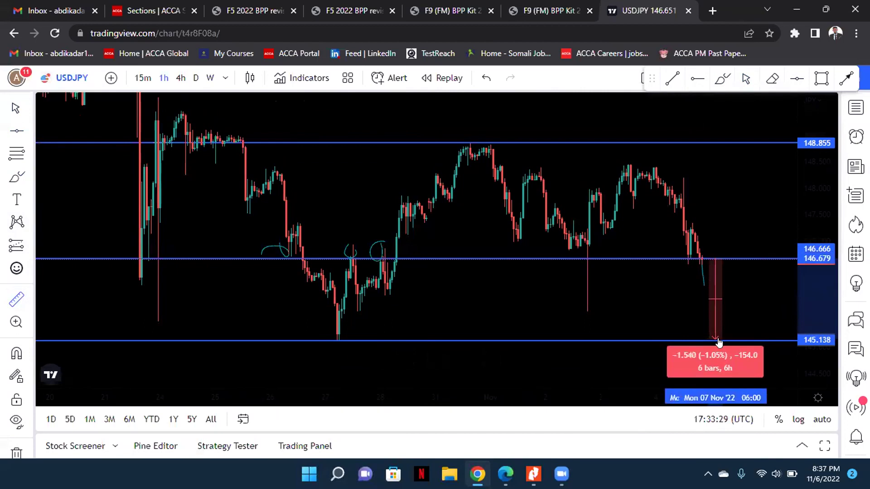
click(718, 340)
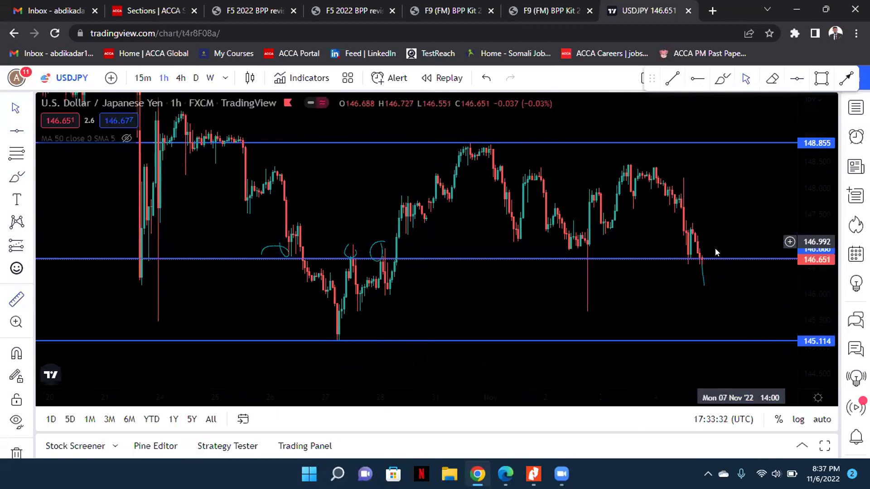
Step: Drag the upper 148.855 level down to about 147.593
click(710, 143)
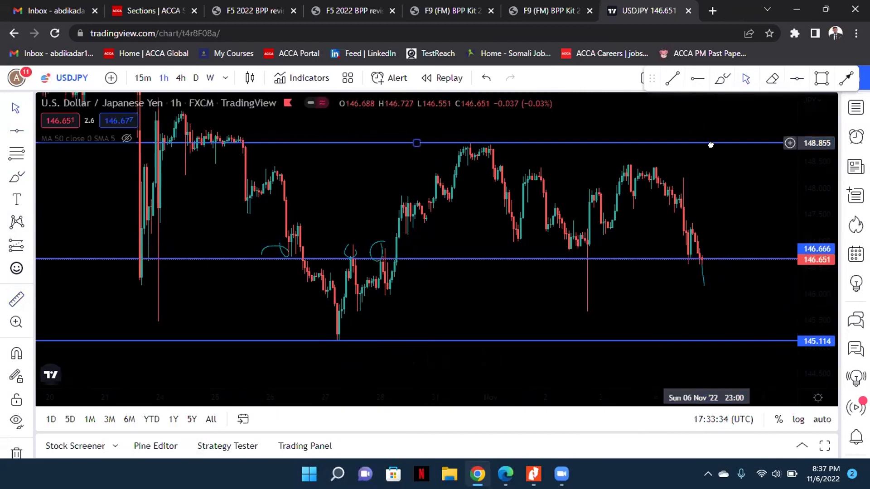
drag(710, 143, 714, 164)
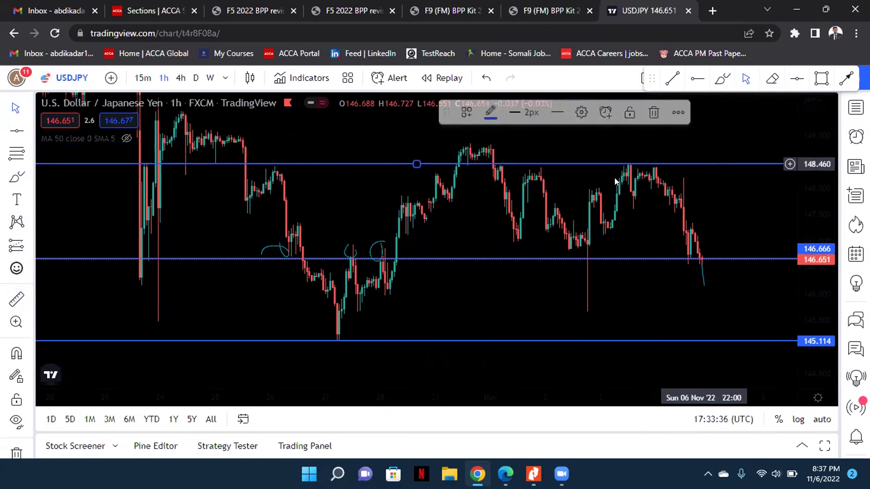
drag(687, 163, 710, 207)
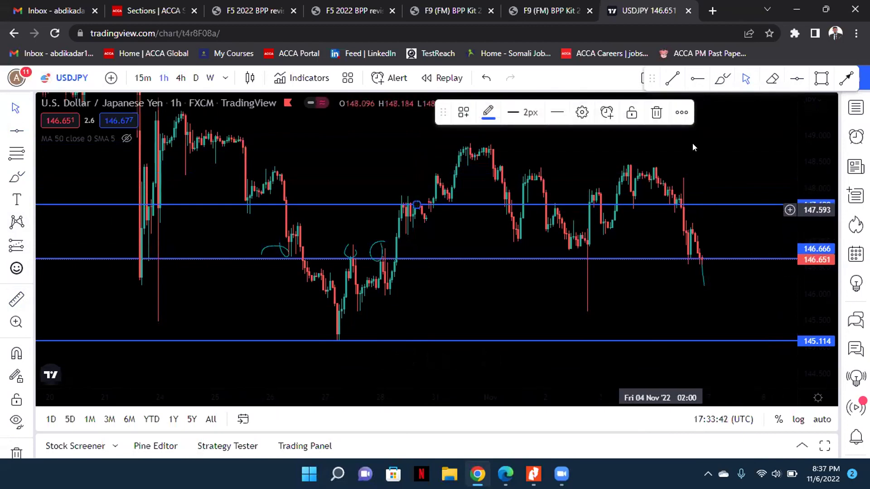
Step: Brush a path from the latest candle up to 147.690 then down to 145.114, deleting a stray curve
click(721, 80)
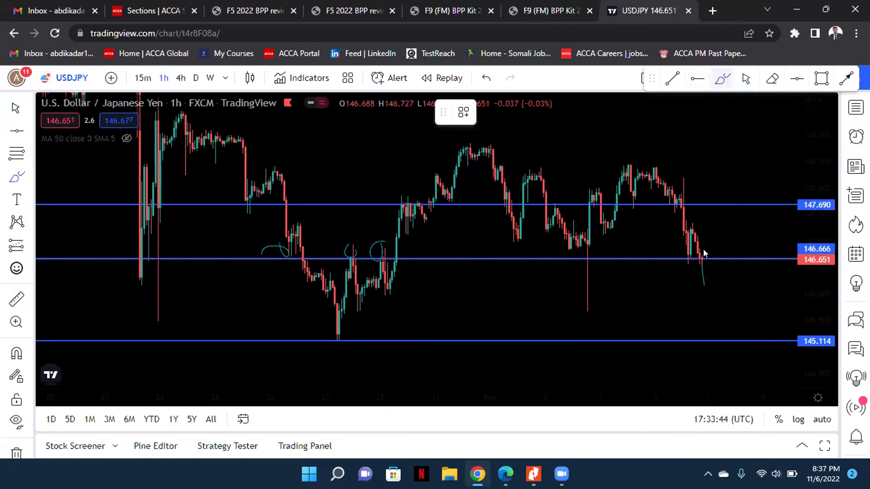
mouse_move(701, 260)
mouse_down()
mouse_move(725, 201)
mouse_move(769, 347)
mouse_up()
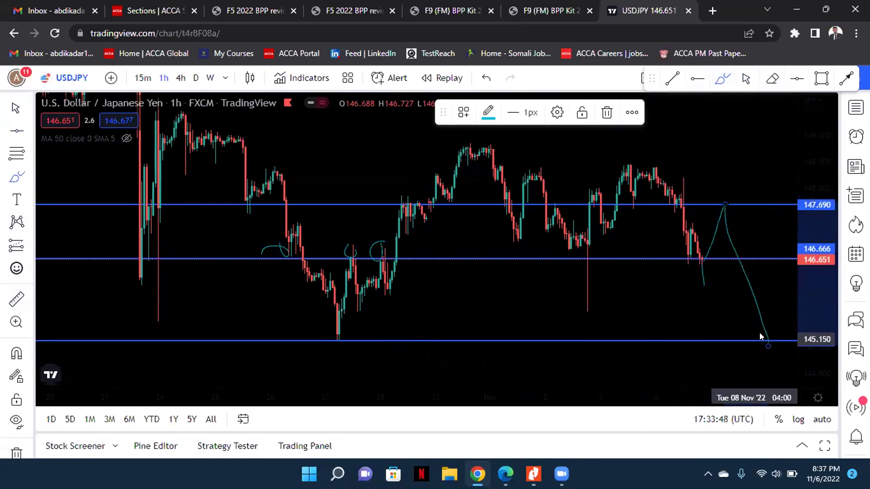
drag(769, 347, 722, 268)
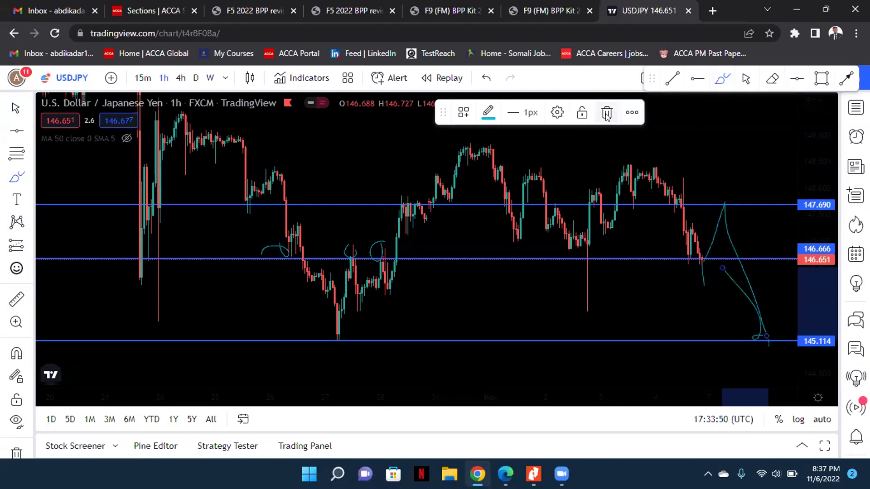
click(606, 114)
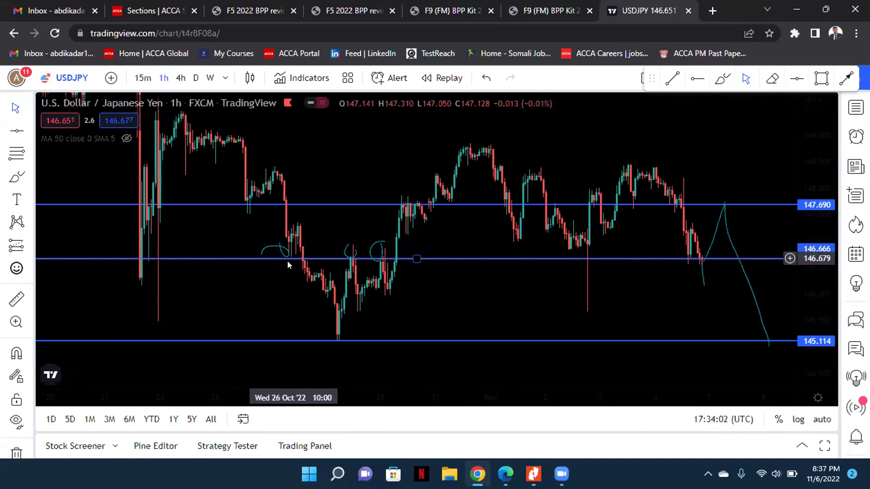
drag(363, 225, 616, 226)
scroll(533, 237, up, 2)
scroll(530, 241, up, 3)
scroll(381, 229, up, 1)
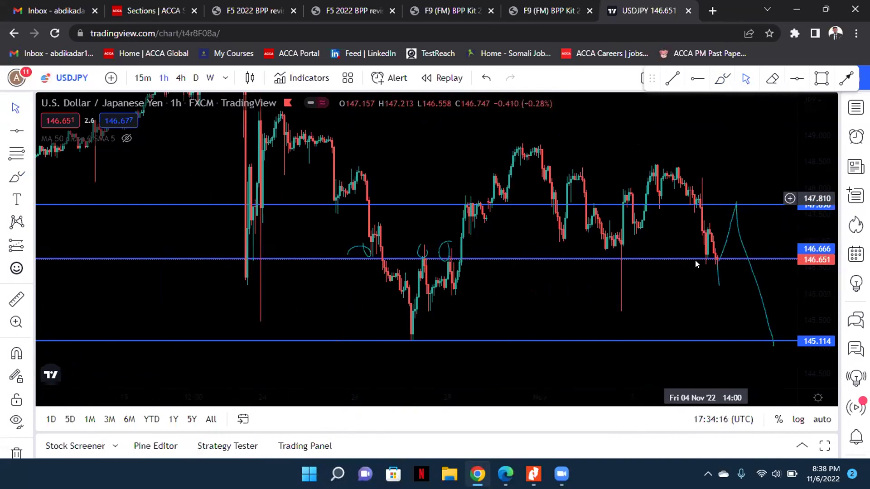
drag(695, 260, 820, 274)
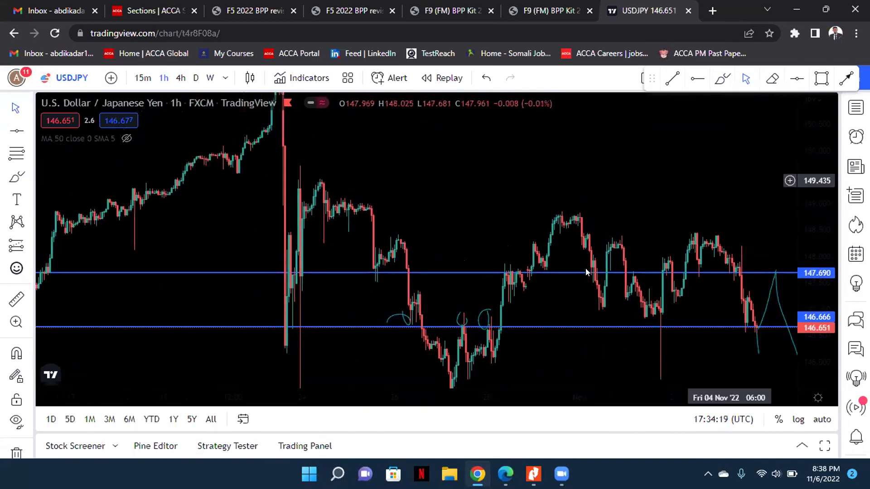
drag(671, 208, 600, 254)
scroll(606, 172, up, 2)
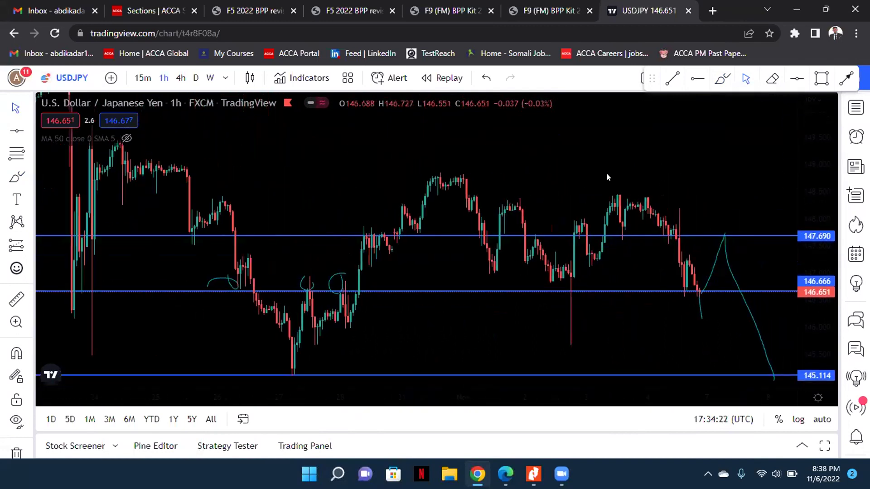
drag(498, 211, 519, 224)
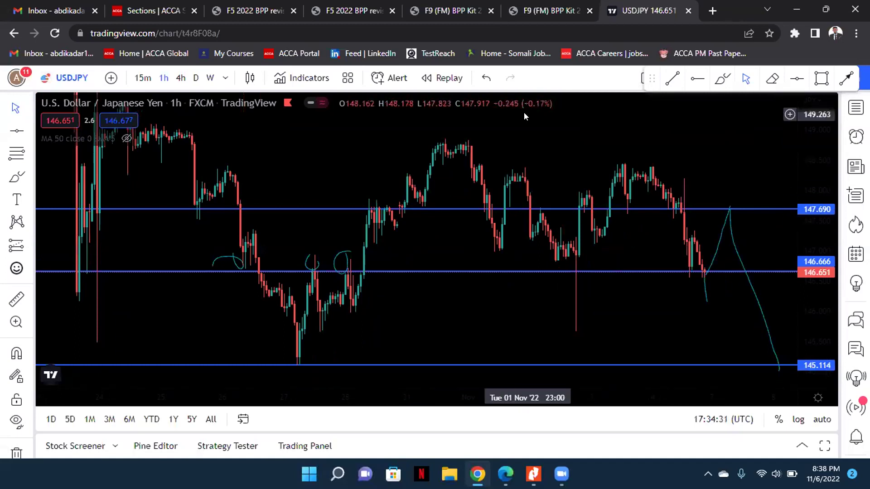
drag(524, 112, 521, 112)
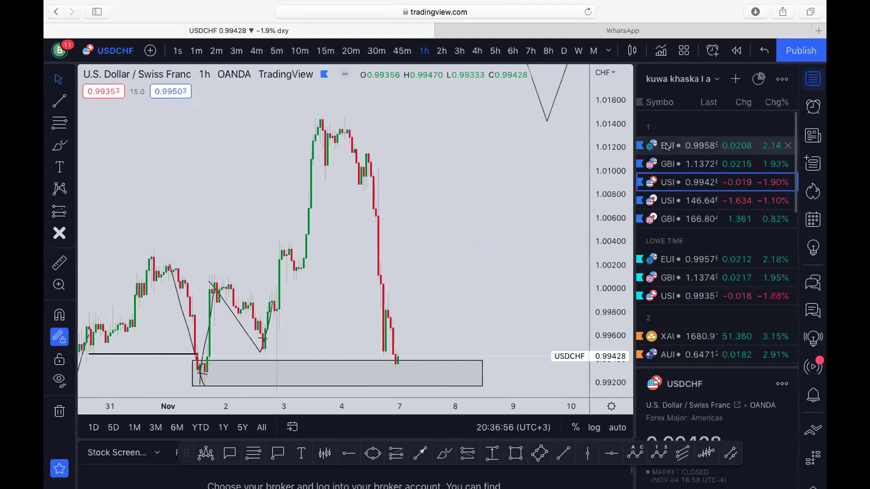
Step: Open EURUSD and remove all 360 drawings from its chart
click(667, 146)
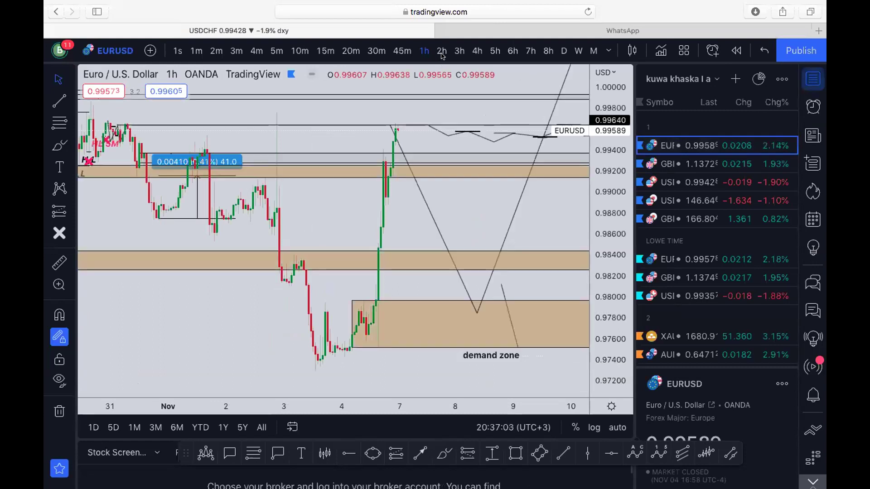
click(59, 411)
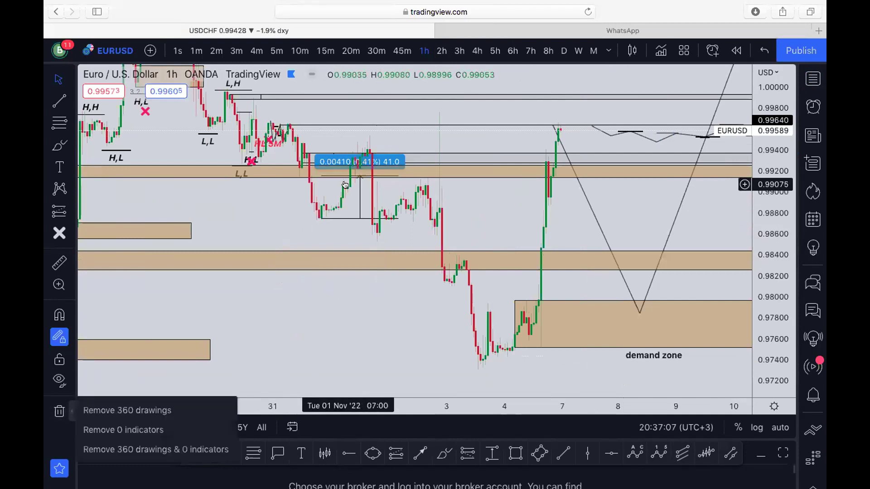
click(101, 409)
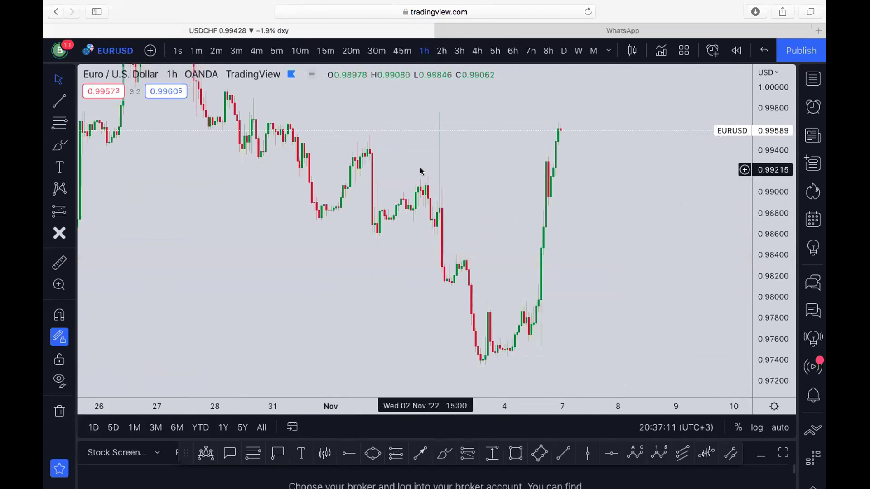
Step: Switch to 4-hour candles and load the DXY index from the watchlist
drag(420, 171, 493, 93)
click(477, 51)
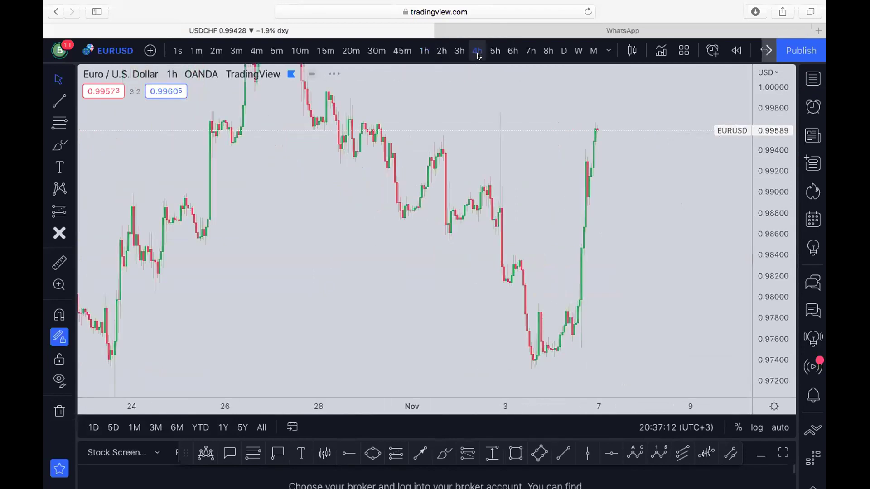
click(813, 79)
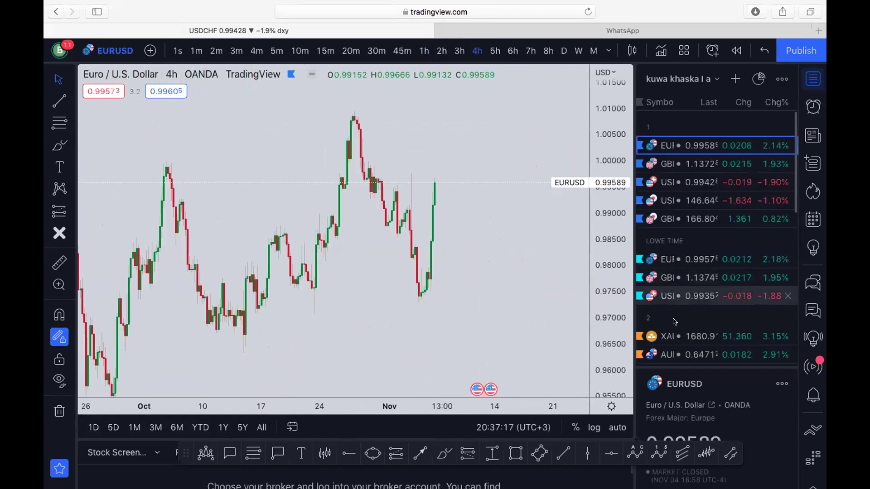
scroll(668, 309, down, 5)
click(668, 293)
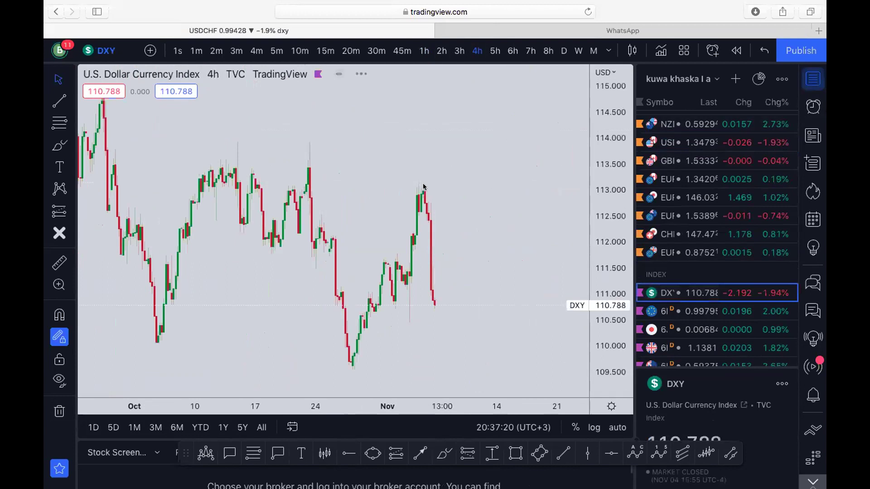
click(813, 79)
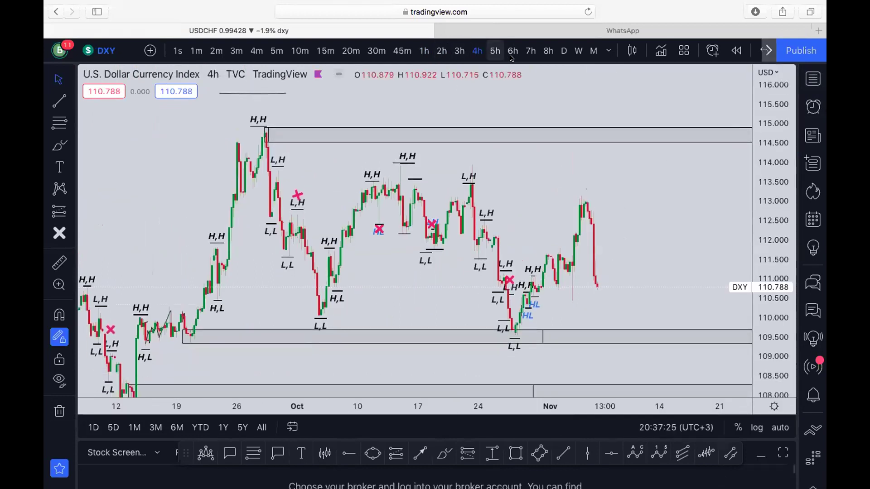
Step: Put DXY on daily candles and bring the late-October low into view
click(564, 51)
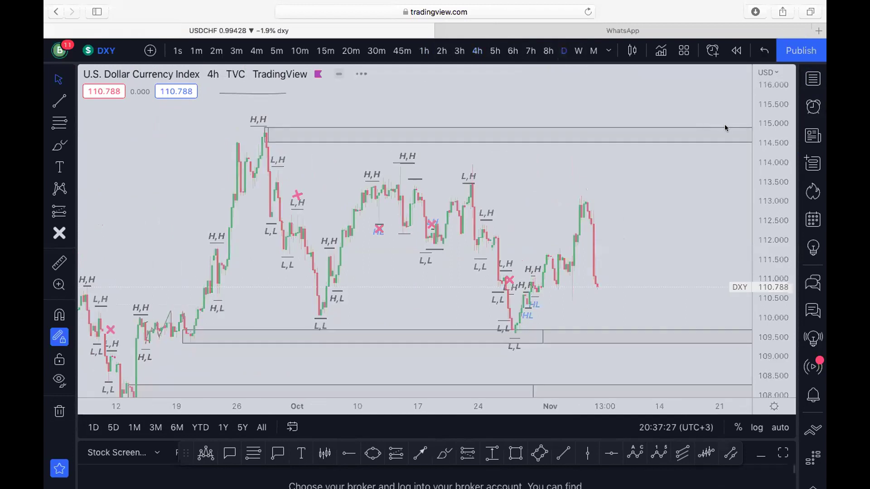
scroll(682, 222, up, 5)
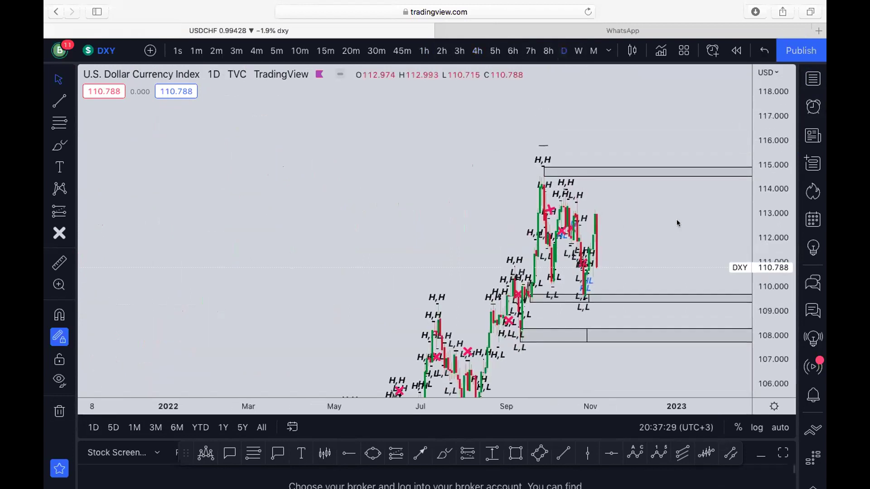
scroll(634, 236, right, 3)
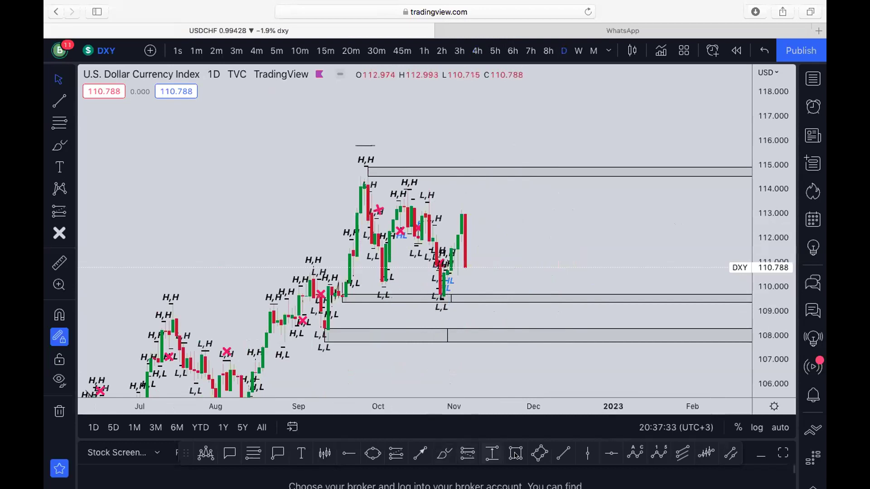
Step: Draw a trend line from the late-October low down to about 108.15, then switch to 2-hour candles
click(563, 453)
click(440, 295)
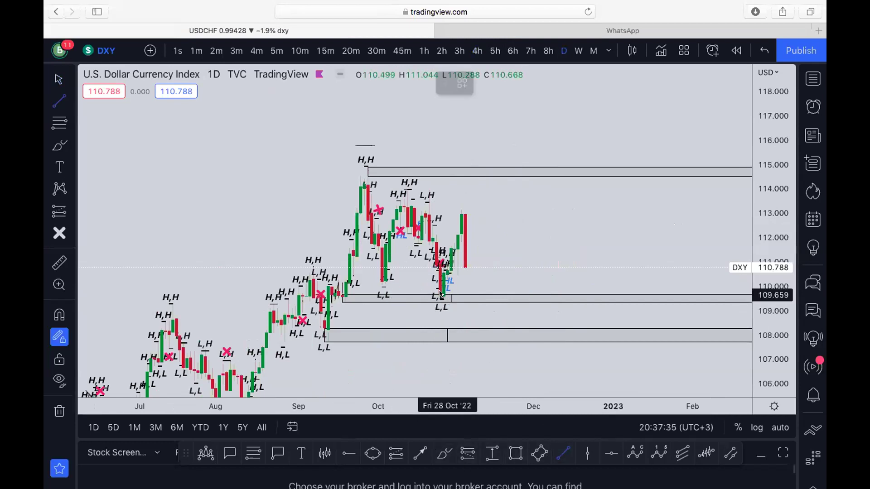
click(408, 317)
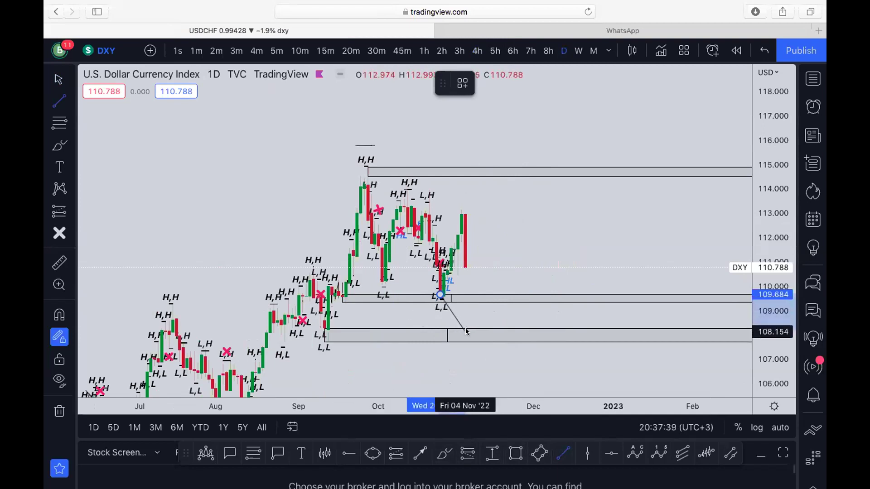
click(465, 332)
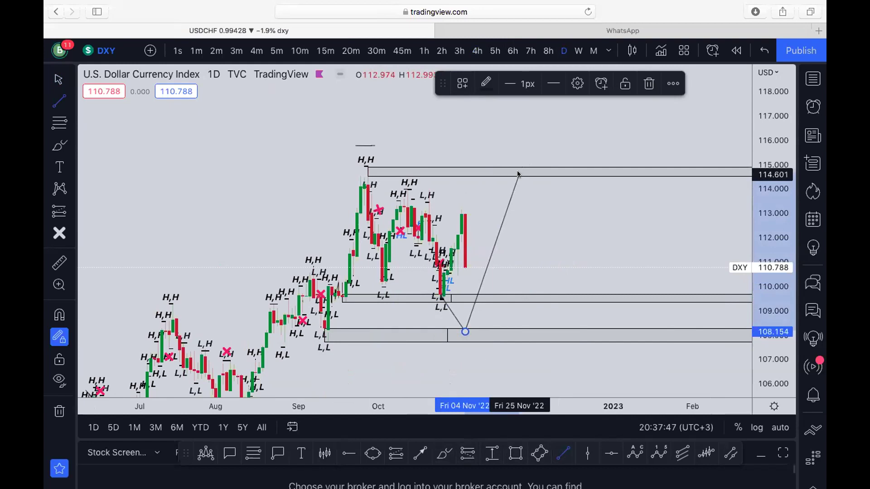
drag(518, 173, 442, 300)
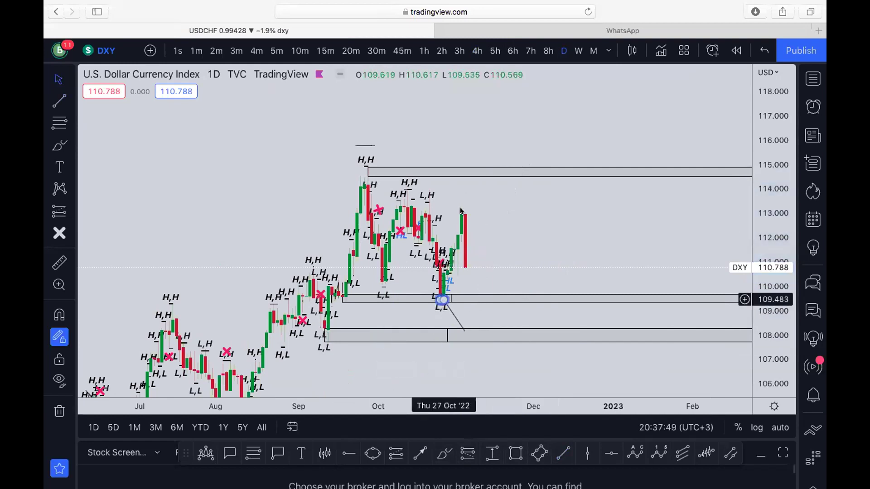
click(440, 51)
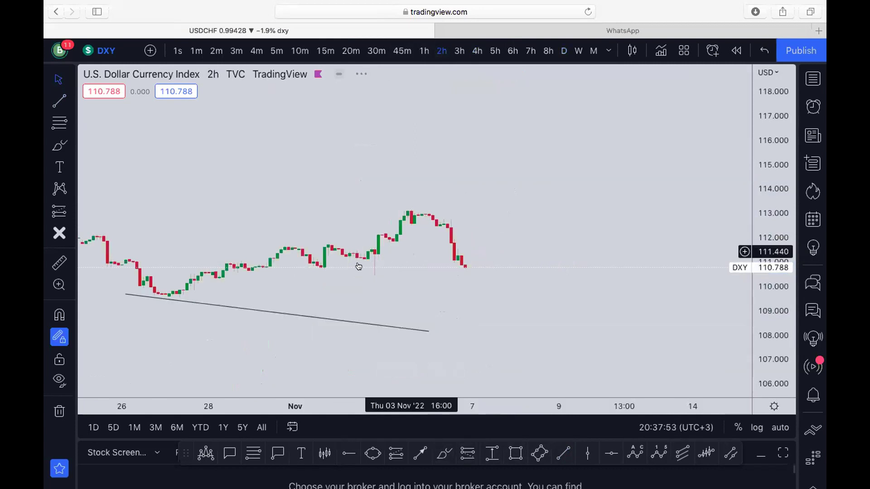
Step: Stretch the 2h price scale, try a rising line from the late-October low, then undo it
scroll(358, 266, down, 3)
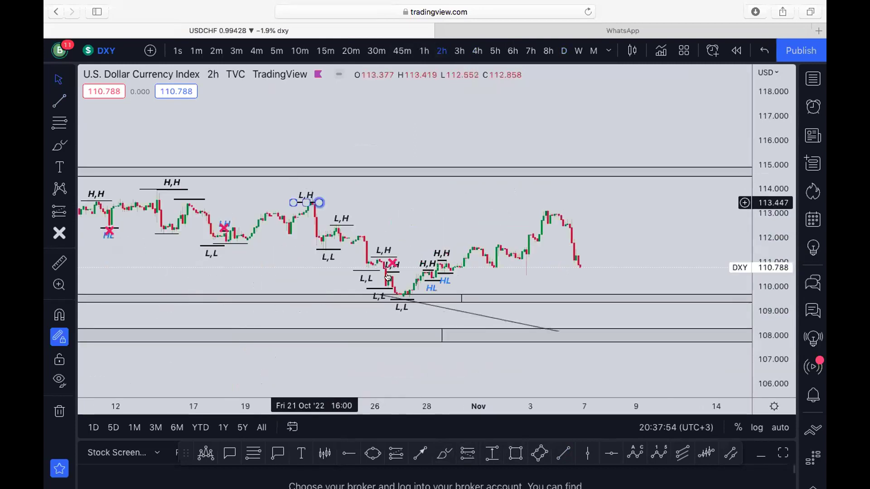
drag(761, 344, 752, 195)
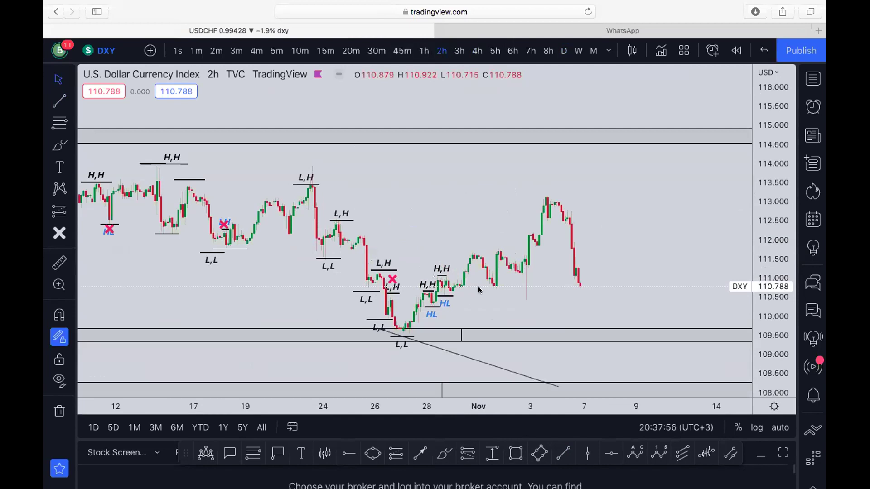
drag(443, 252, 377, 209)
click(558, 454)
click(346, 331)
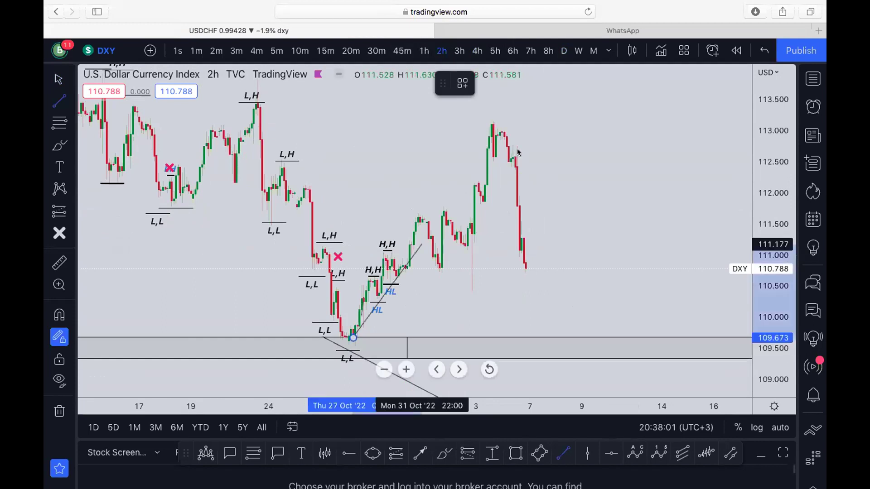
click(519, 153)
key(ctrl+z)
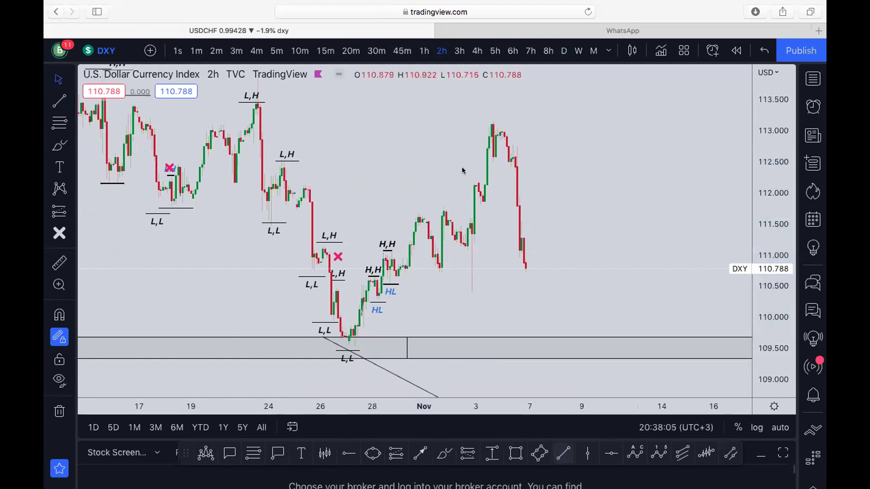
Step: Draw a line from the 113 peak to the latest low and a short line at the rally pullback
click(493, 127)
click(499, 186)
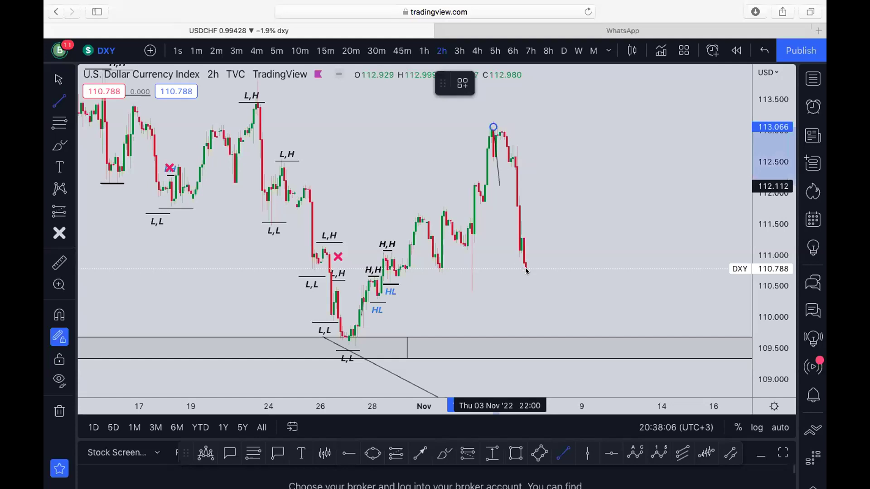
click(526, 271)
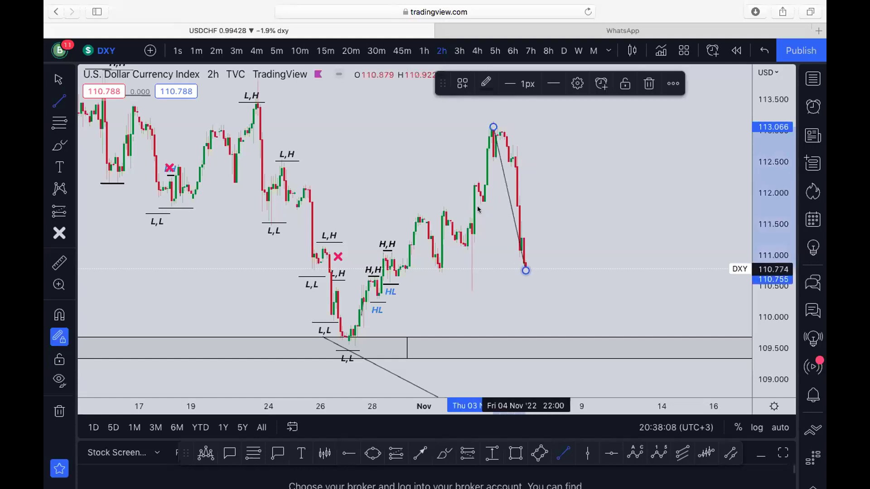
click(474, 207)
click(498, 206)
Step: Trace the rally from the higher low through the early-November dip to the 113 peak, adjusting line ends
mouse_move(388, 260)
click(405, 275)
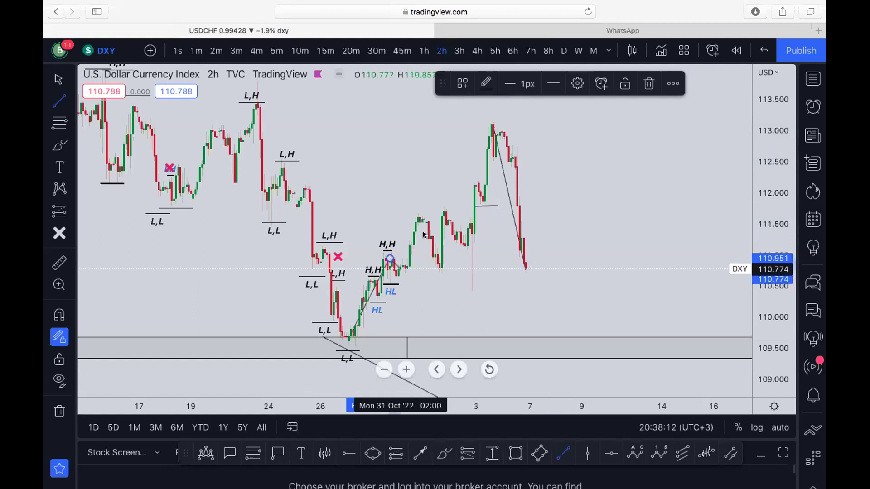
click(459, 248)
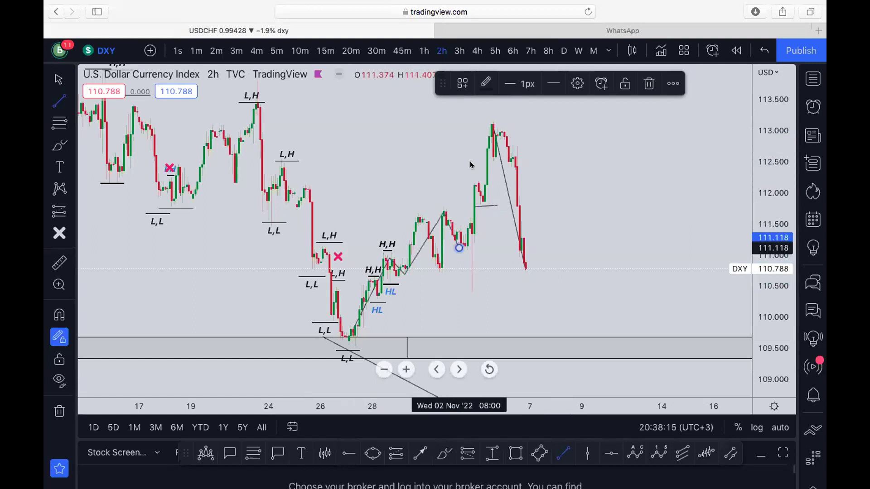
click(493, 124)
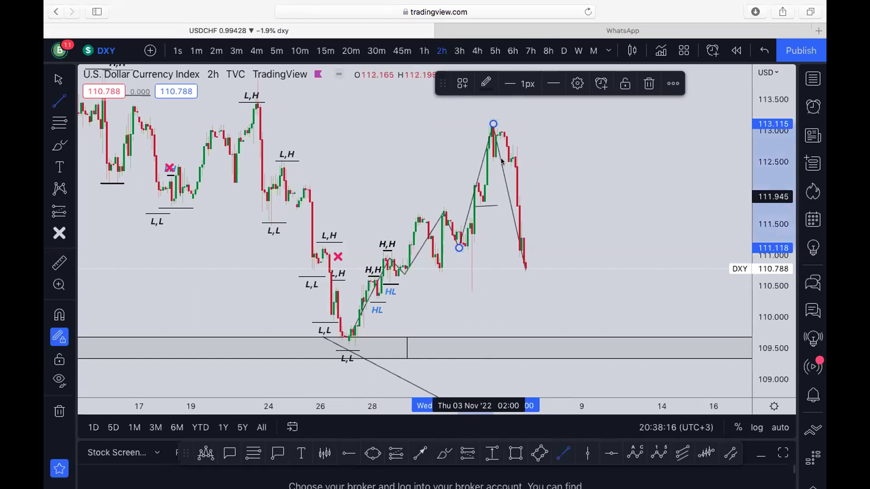
drag(493, 124, 474, 190)
click(491, 143)
drag(526, 271, 487, 205)
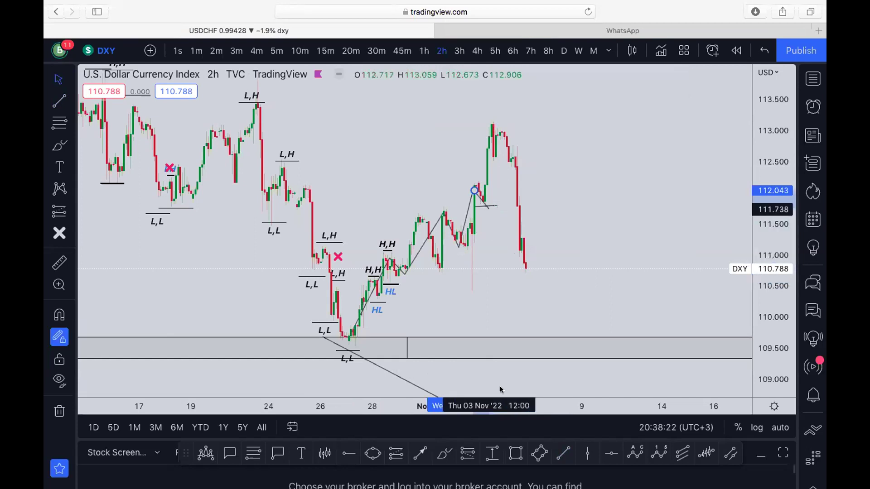
Step: Draw a trend line from the 113 peak down to the latest low
key(alt+t)
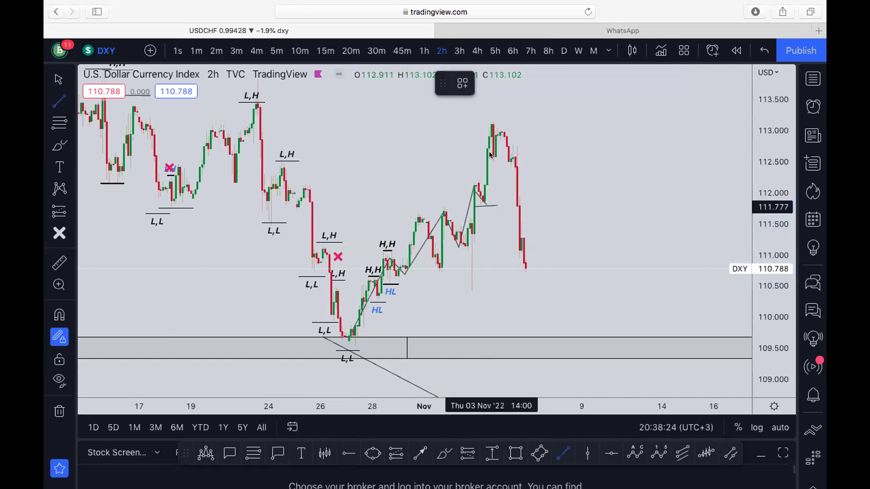
click(488, 204)
key(Escape)
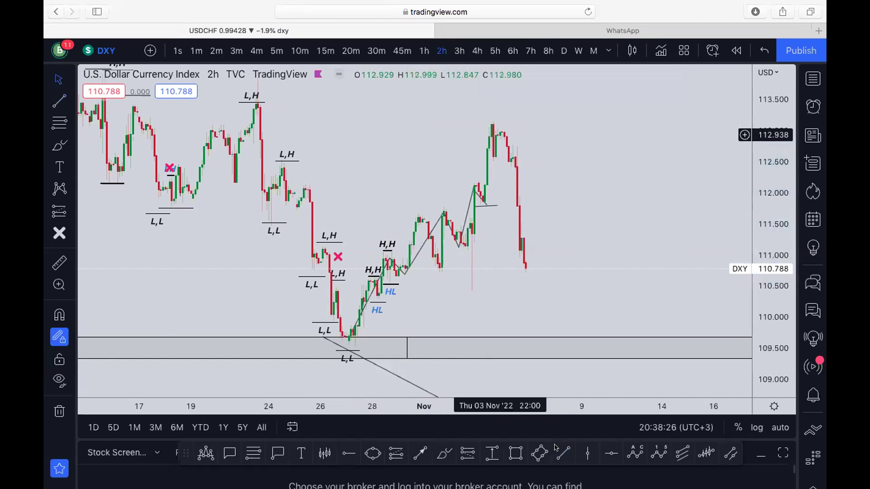
click(492, 126)
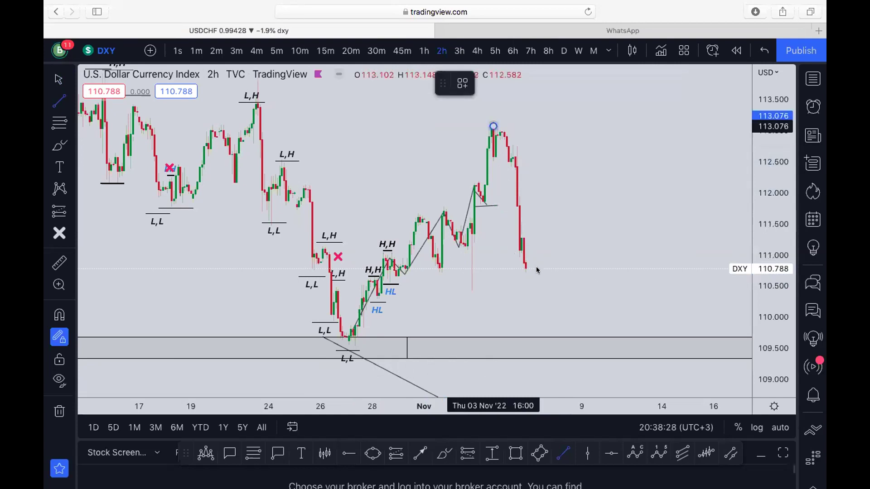
click(537, 270)
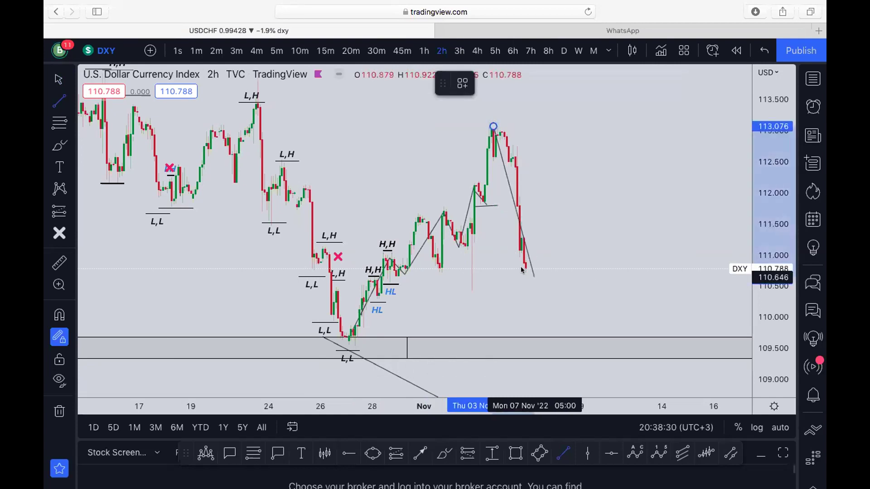
Step: Project a path from the latest low up to about 112.15 and down toward 110.3, then zoom out
click(525, 269)
double_click(556, 184)
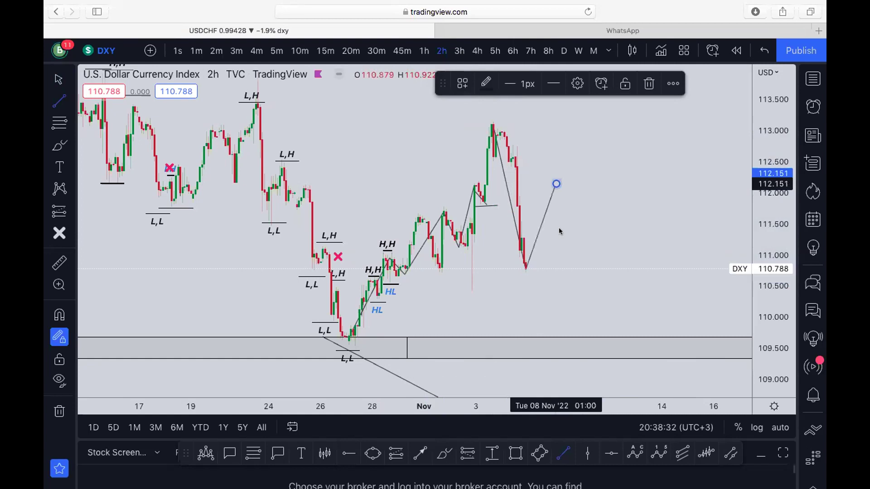
double_click(571, 302)
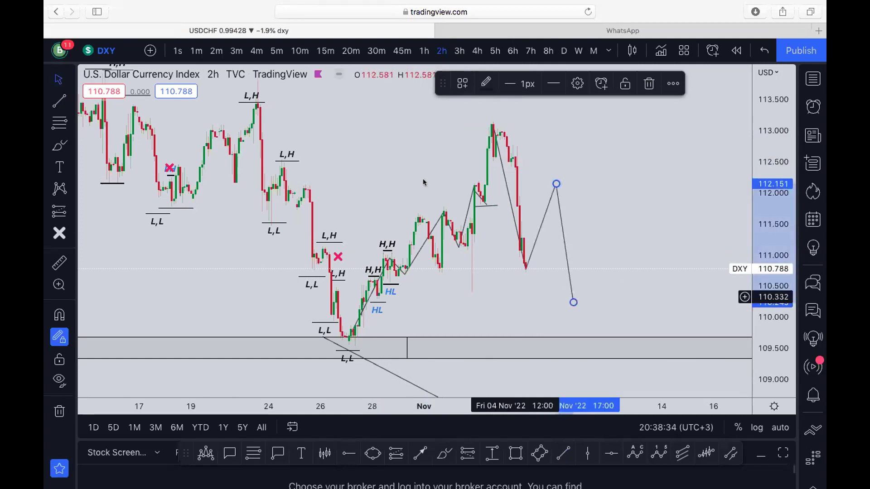
drag(423, 182, 443, 86)
scroll(518, 184, down, 1)
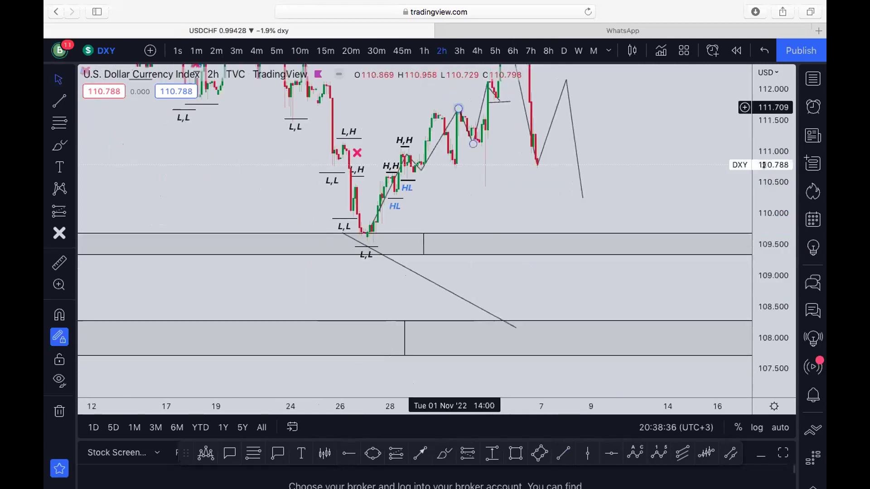
scroll(653, 142, down, 2)
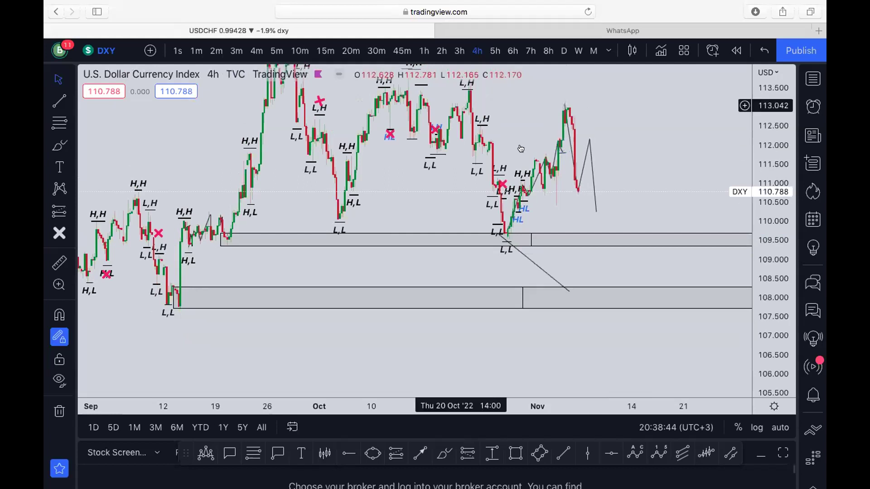
Step: Sketch a short brush stroke near the latest candles and select the peak and projection lines
click(444, 453)
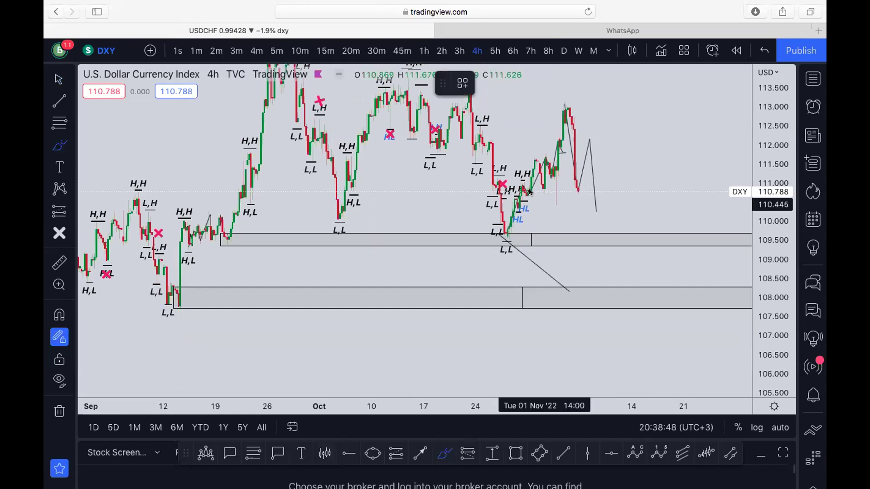
drag(530, 192, 551, 193)
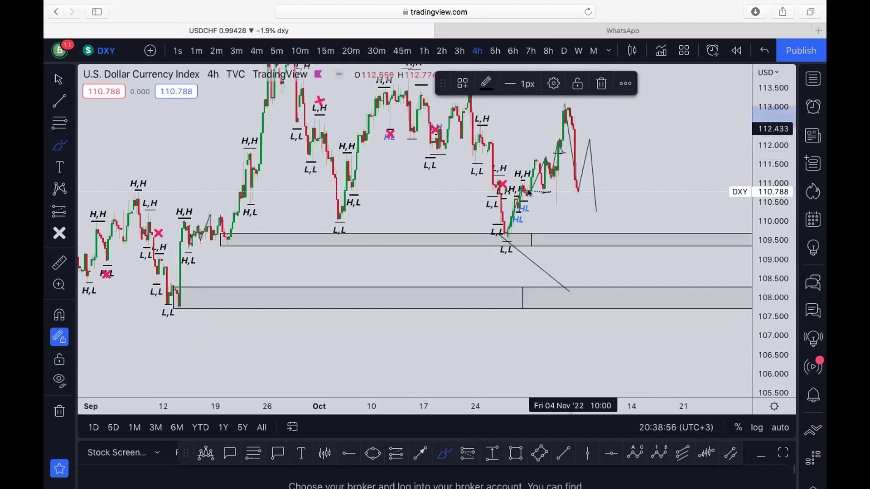
click(549, 159)
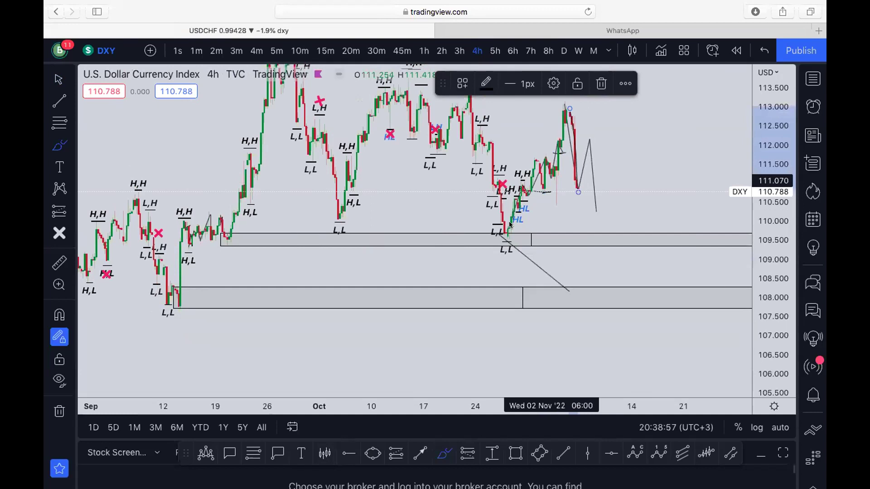
click(569, 159)
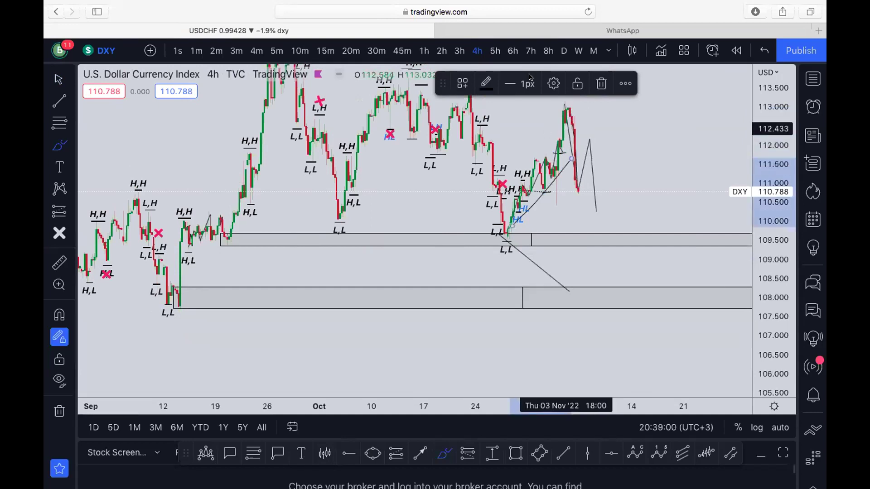
Step: On the daily DXY chart, move the projected drop's endpoint down to about 108.15
click(562, 50)
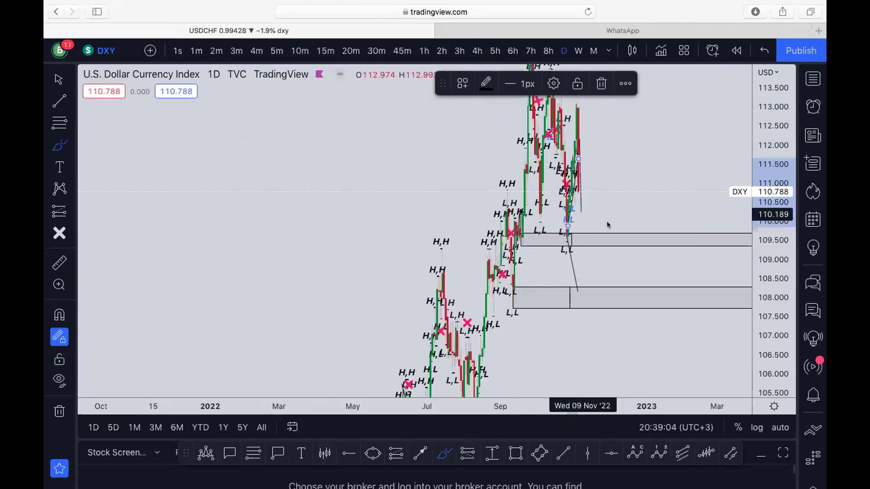
click(578, 307)
click(606, 278)
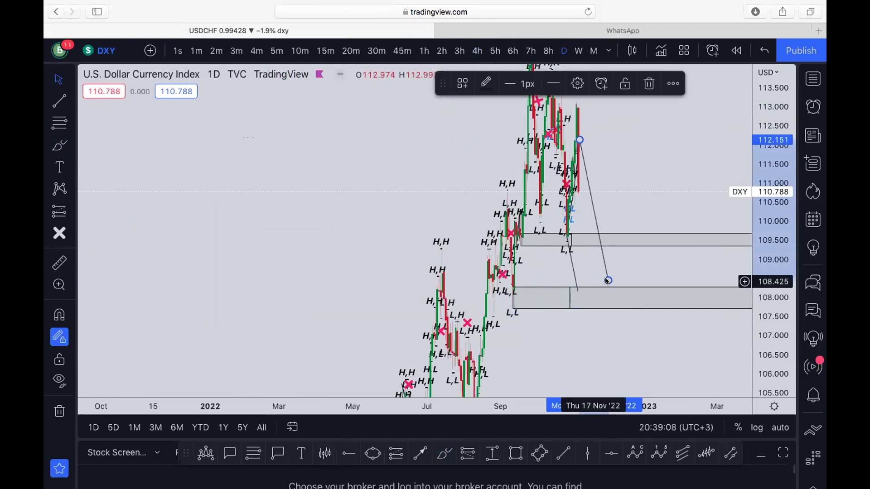
drag(589, 212, 620, 292)
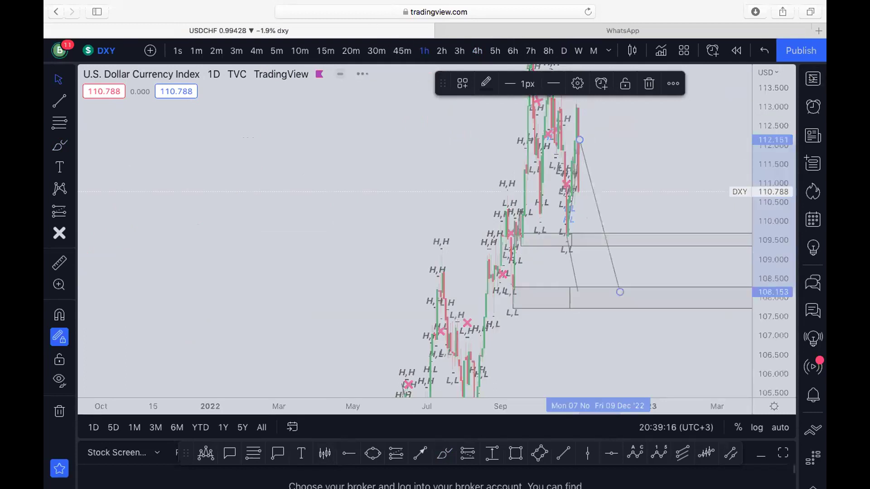
Step: Set the 1-hour timeframe with 60 and load EURUSD from the watchlist
text(60)
key(Return)
key(alt+w)
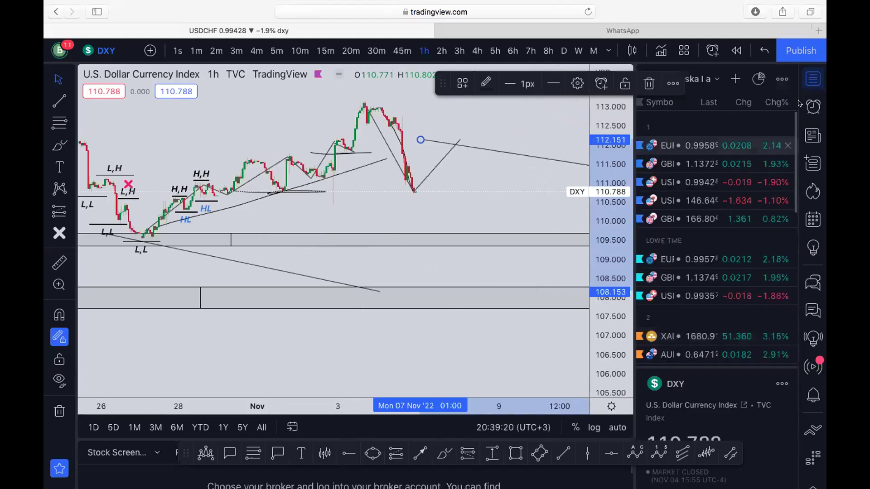
click(668, 145)
key(alt+w)
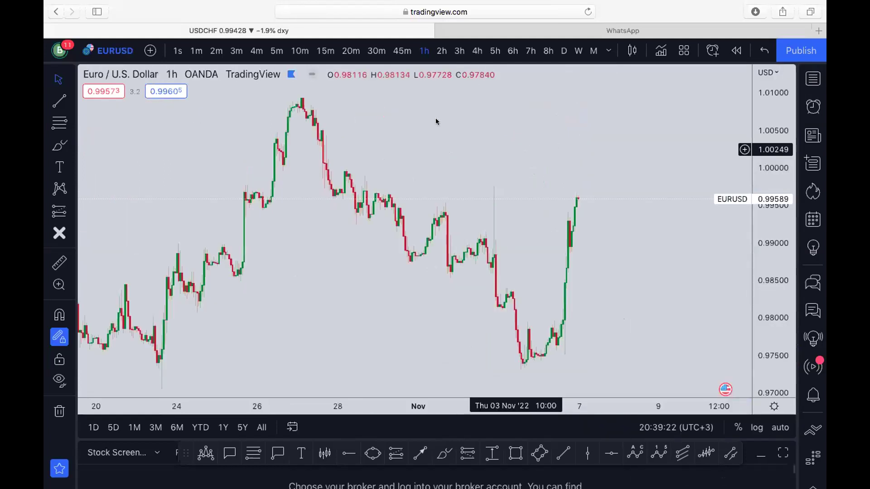
Step: On the daily EURUSD chart, place a horizontal ray at the September high at 1.00873
click(563, 50)
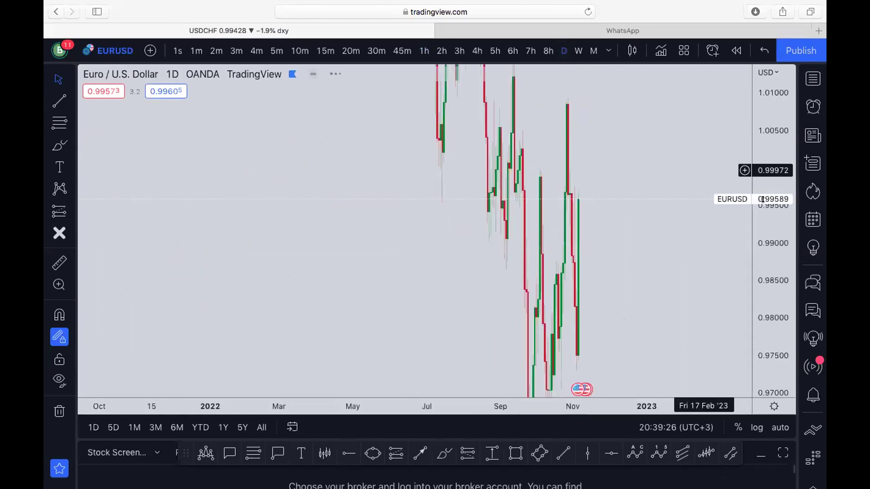
drag(762, 199, 676, 298)
scroll(609, 289, up, 3)
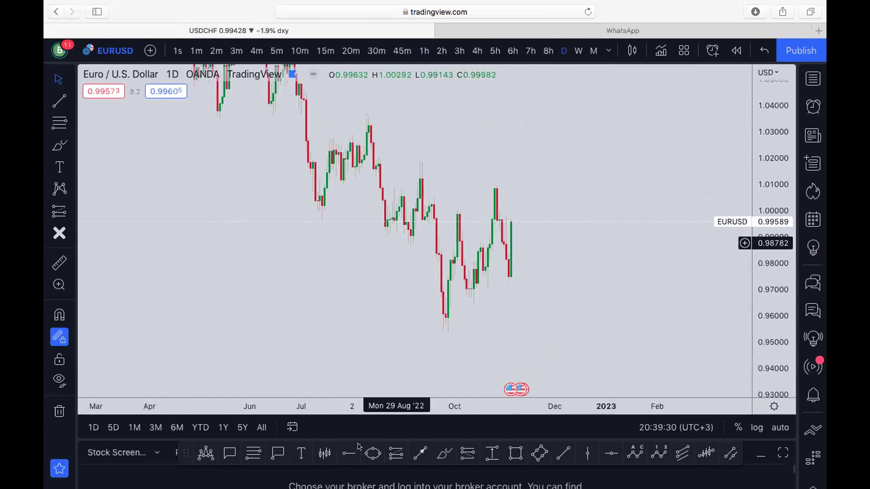
click(373, 453)
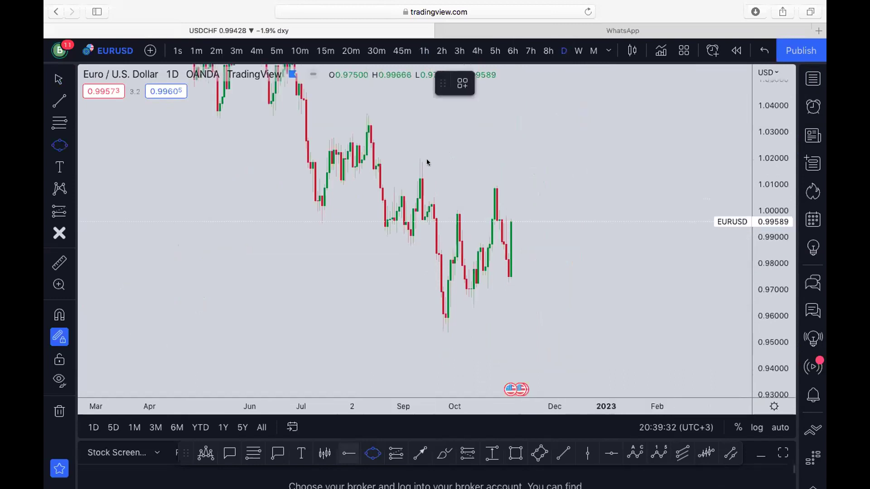
key(alt+j)
click(417, 186)
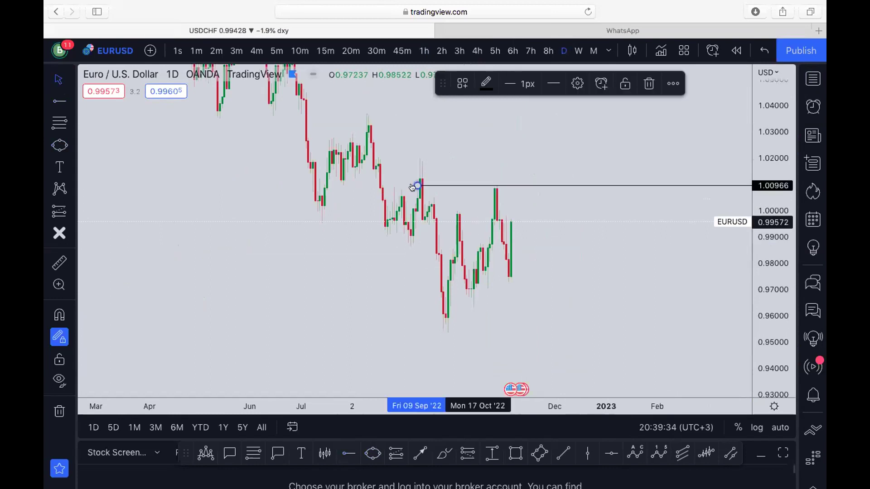
drag(417, 186, 408, 188)
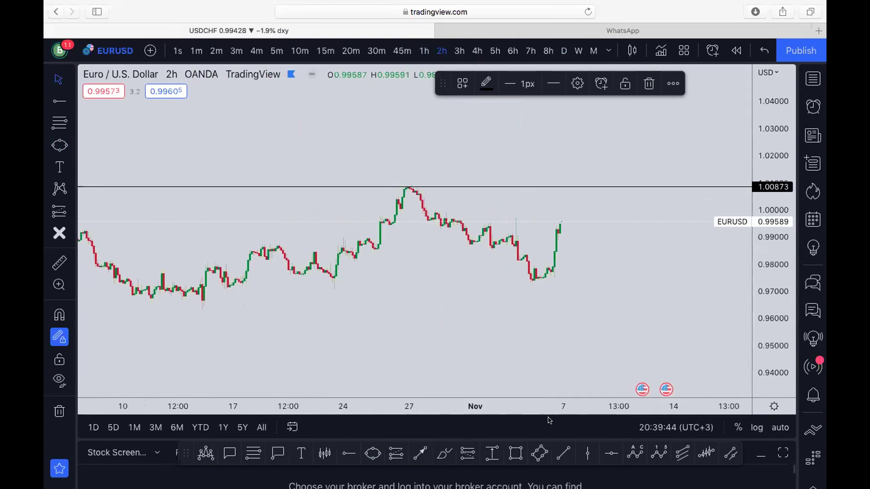
Step: Draw a falling channel from the late-October top to the November lows, plus a line up from 0.97380
click(405, 147)
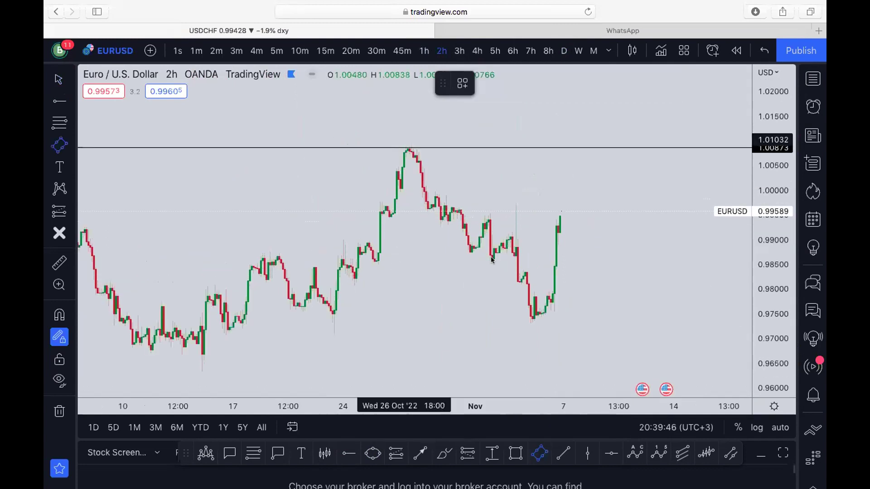
click(560, 301)
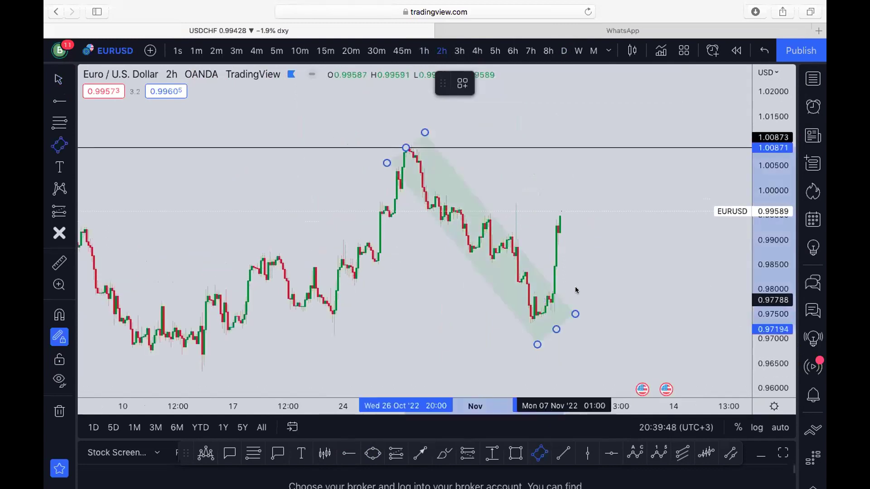
click(563, 453)
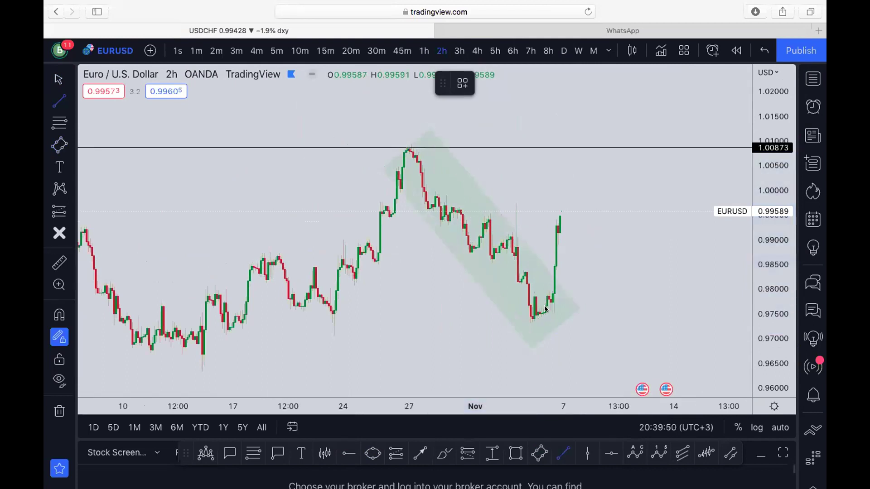
click(545, 308)
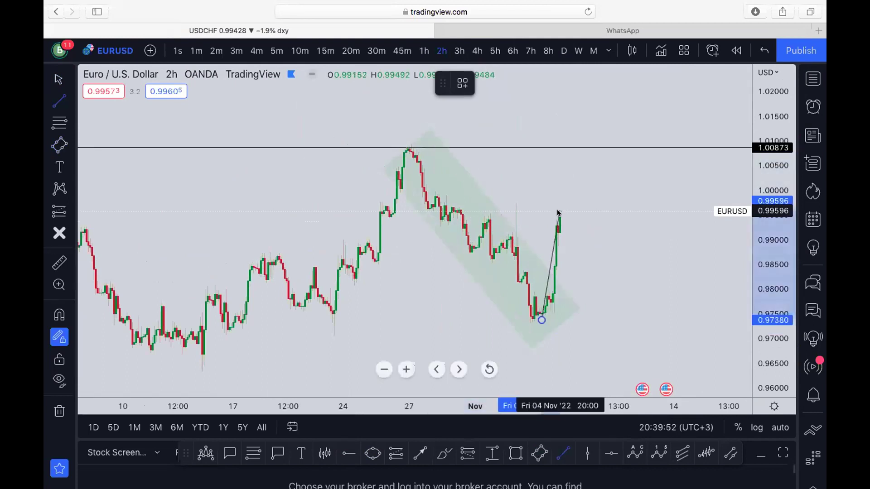
mouse_move(476, 306)
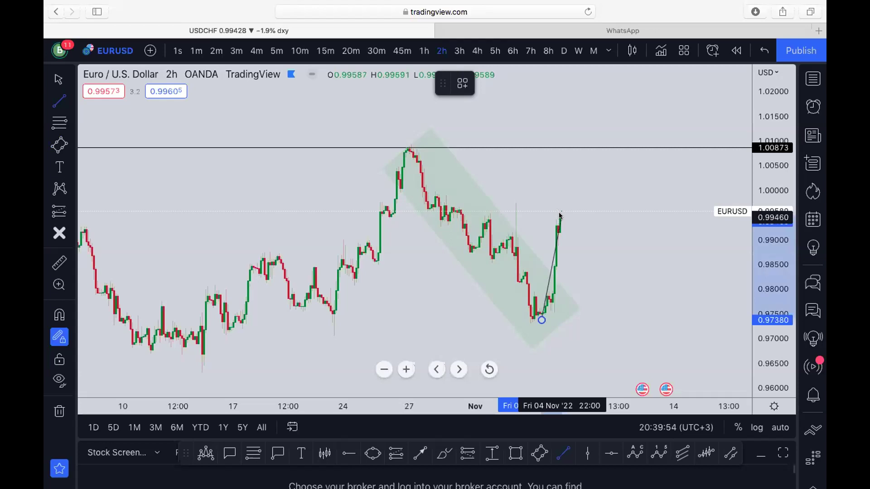
click(560, 215)
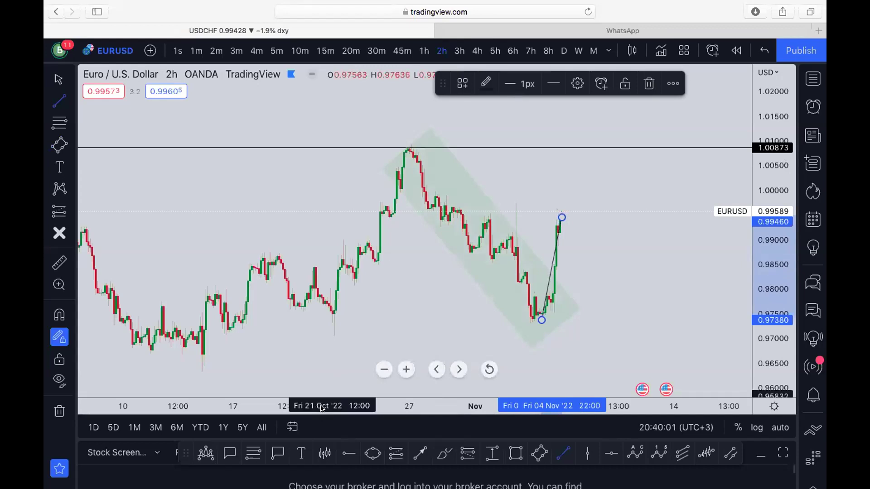
Step: Add a short level near 0.98395 and a path from the recent high dipping to 0.98395, rising to 1.00091
click(535, 269)
click(536, 270)
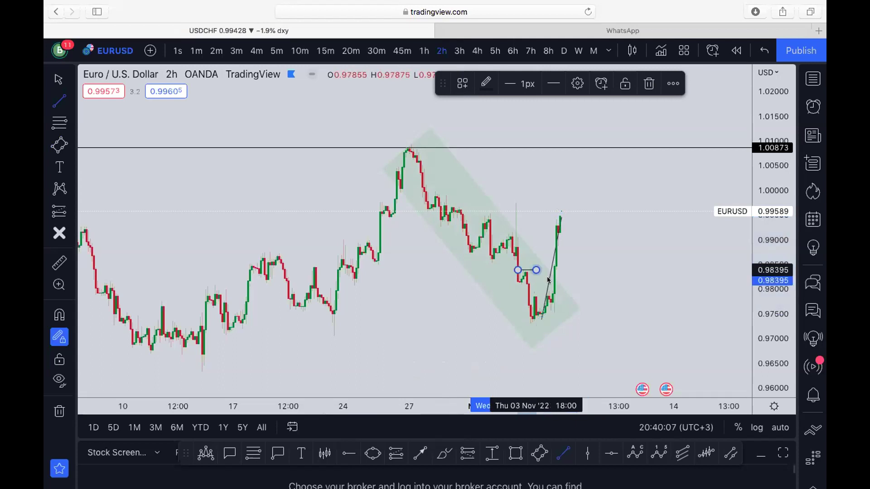
click(559, 216)
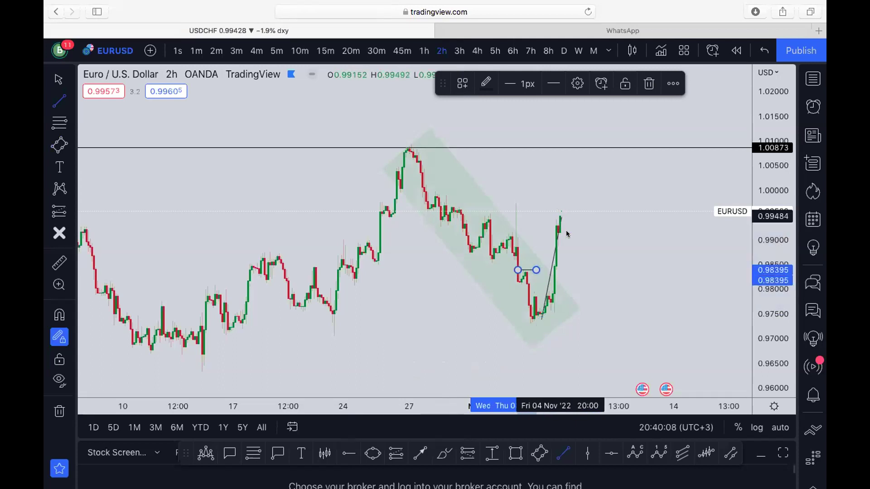
click(584, 270)
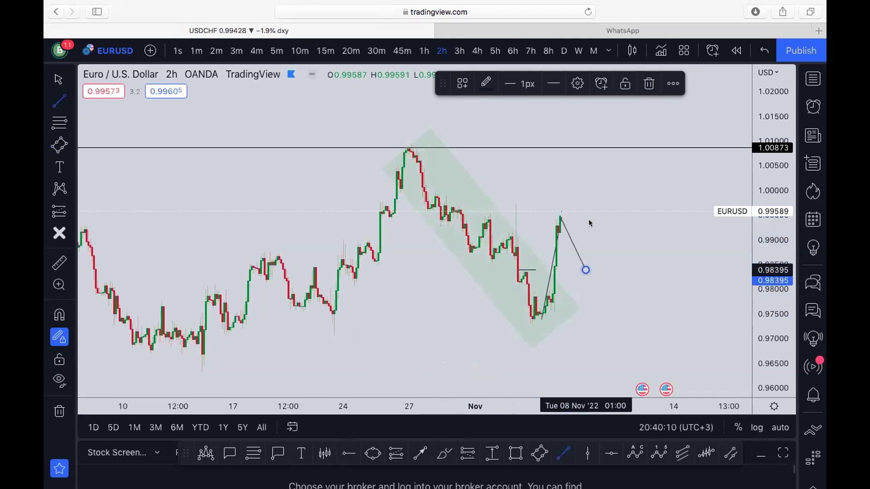
click(599, 186)
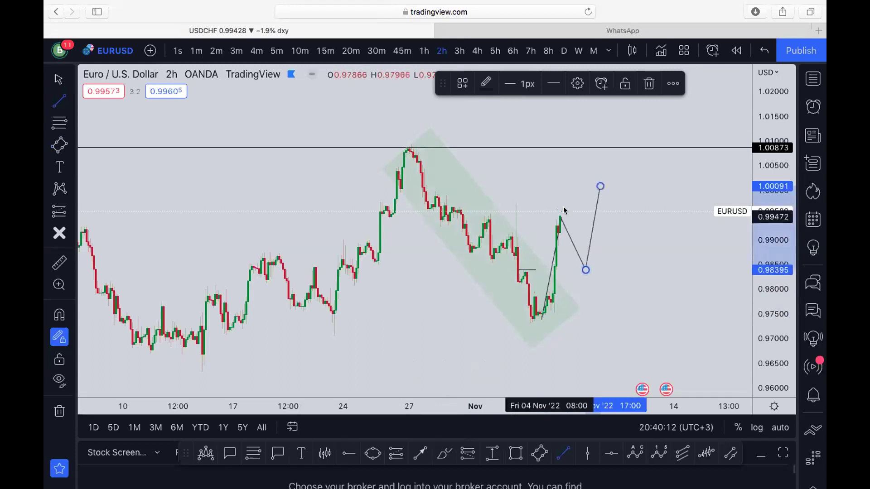
Step: Draw a short line across the recent top and a long rising line from the November low
click(564, 210)
click(545, 214)
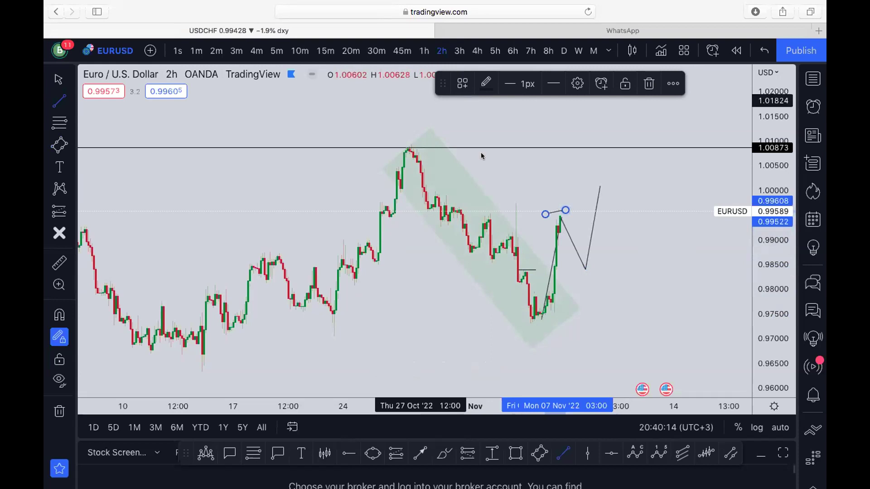
click(537, 312)
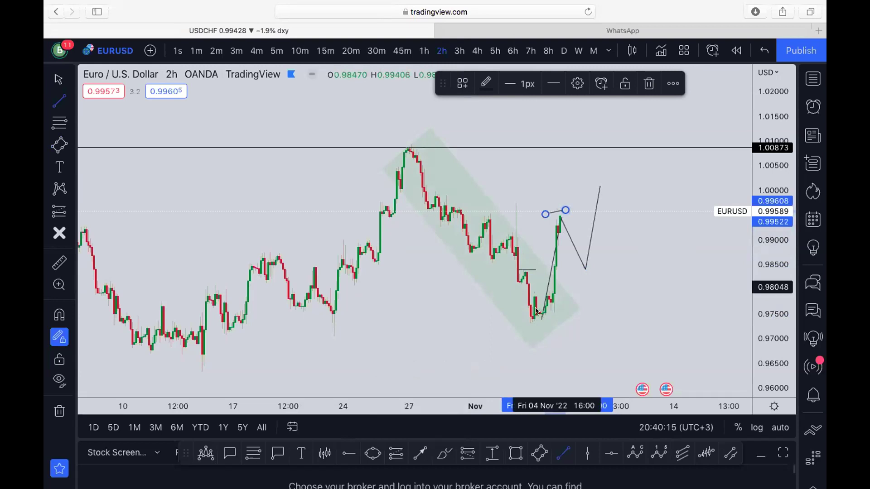
click(655, 210)
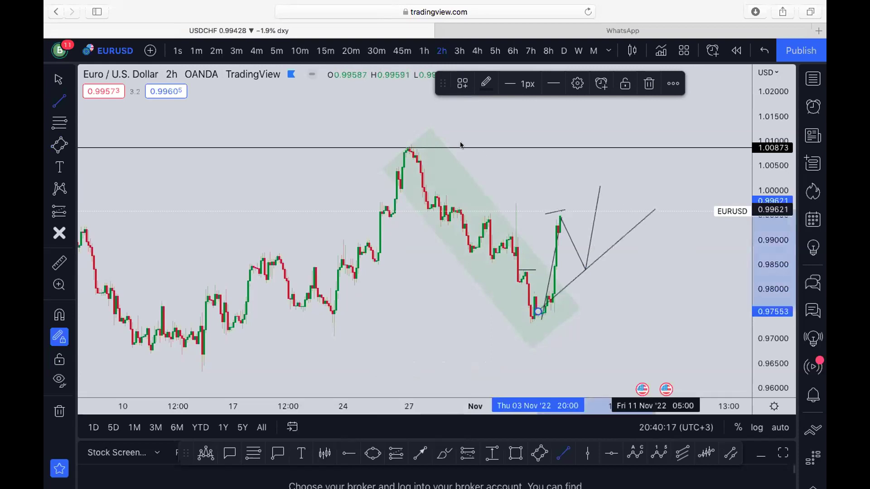
Step: On the daily chart, add a horizontal level line at 1.01980
click(563, 50)
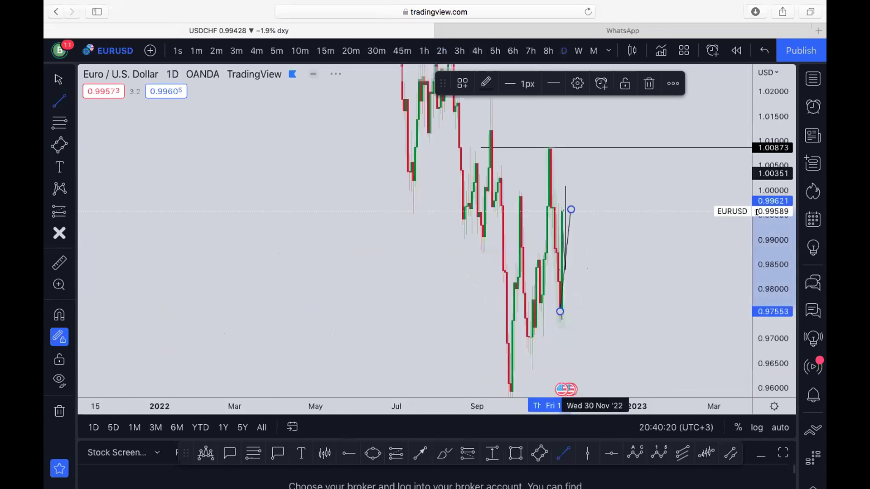
click(471, 127)
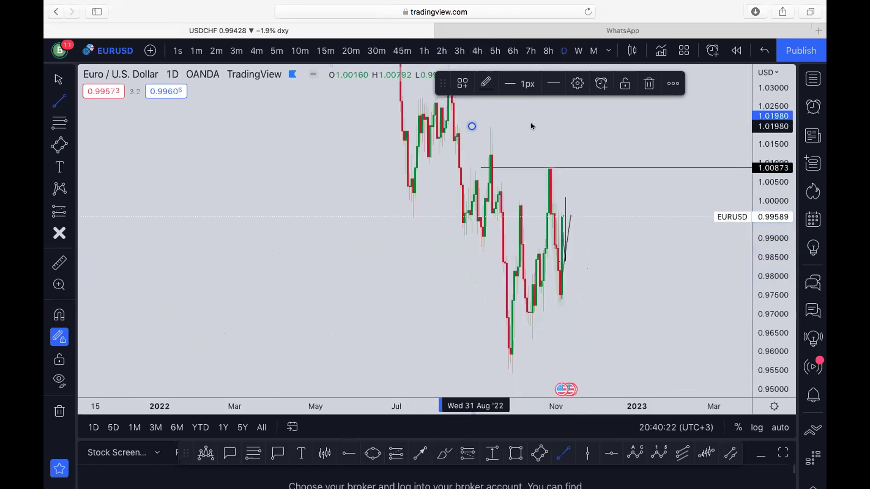
click(534, 127)
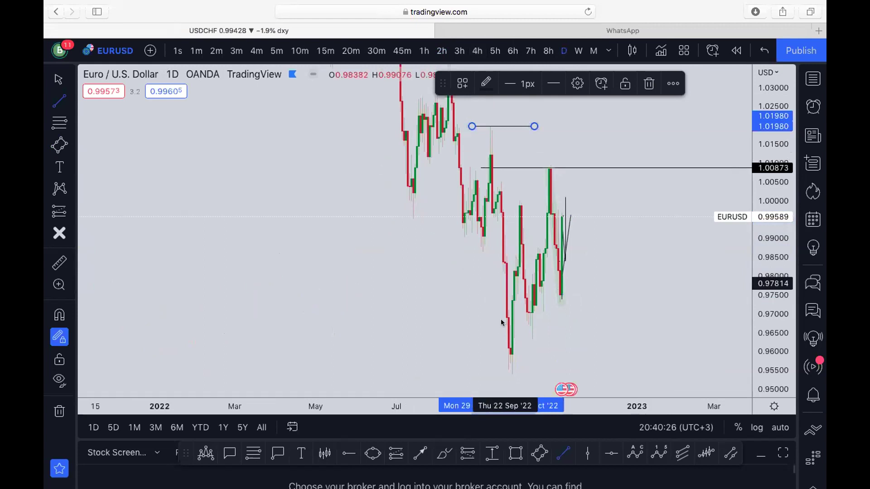
mouse_move(424, 51)
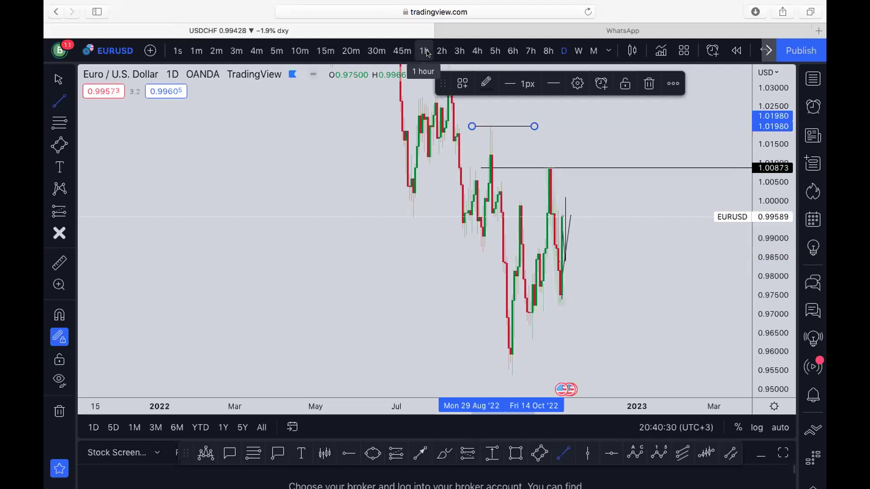
Step: Back on the hourly chart, delete the upward projection segment and the long rising line
click(426, 53)
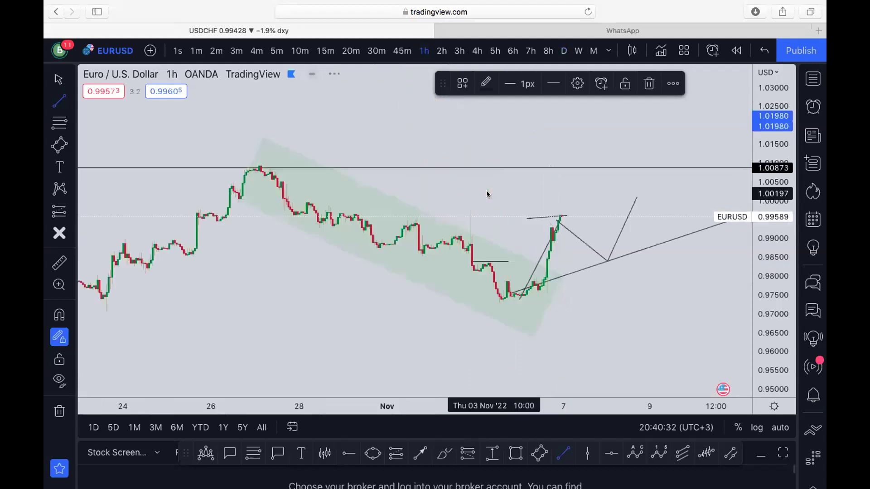
scroll(717, 303, down, 3)
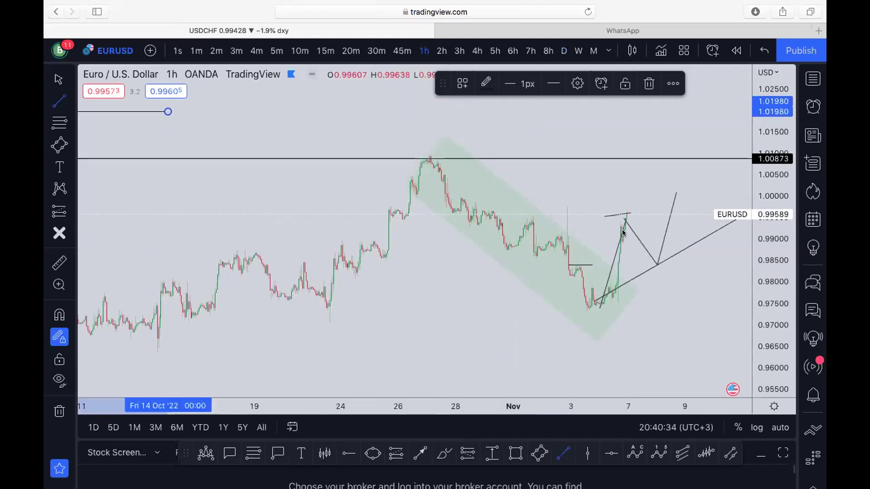
scroll(607, 254, up, 2)
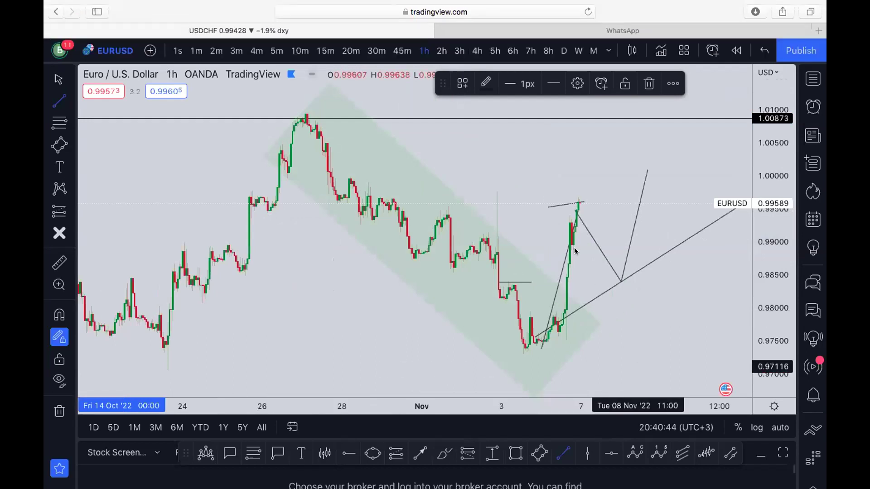
key(Escape)
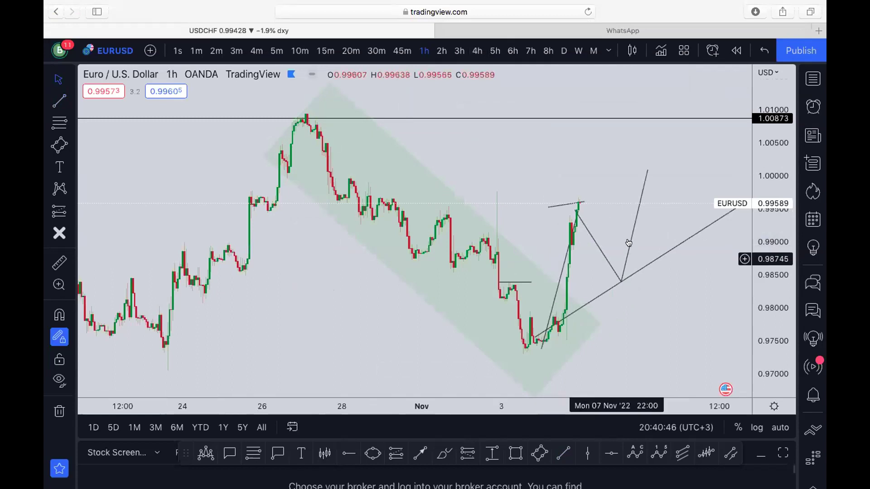
click(628, 243)
click(650, 86)
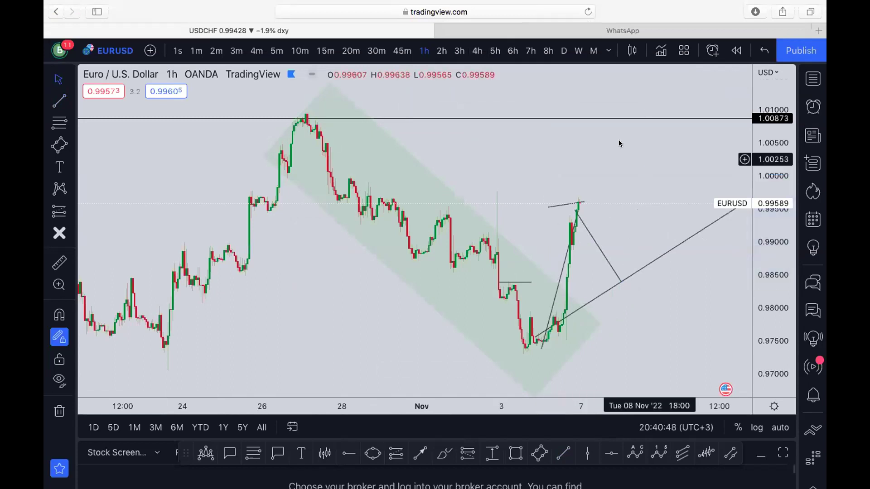
click(627, 279)
key(Delete)
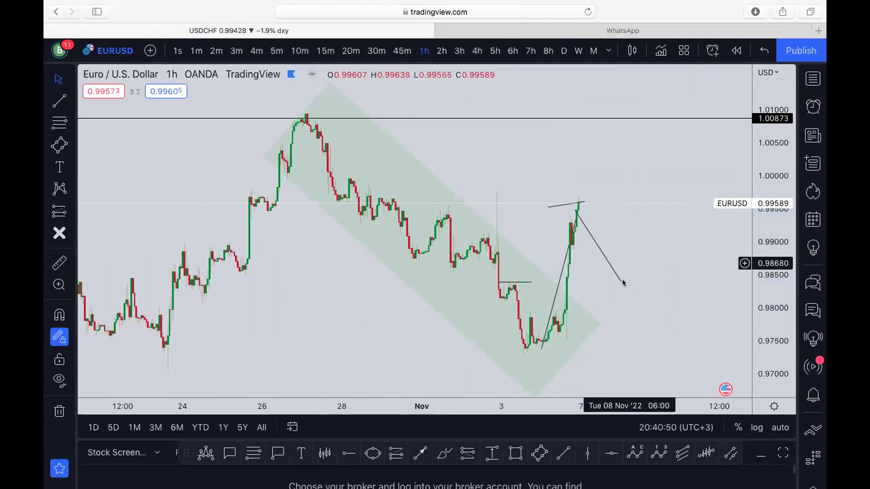
Step: Redraw the downward leg and rebound above 1.00, and add a line from the late-October peak
click(621, 282)
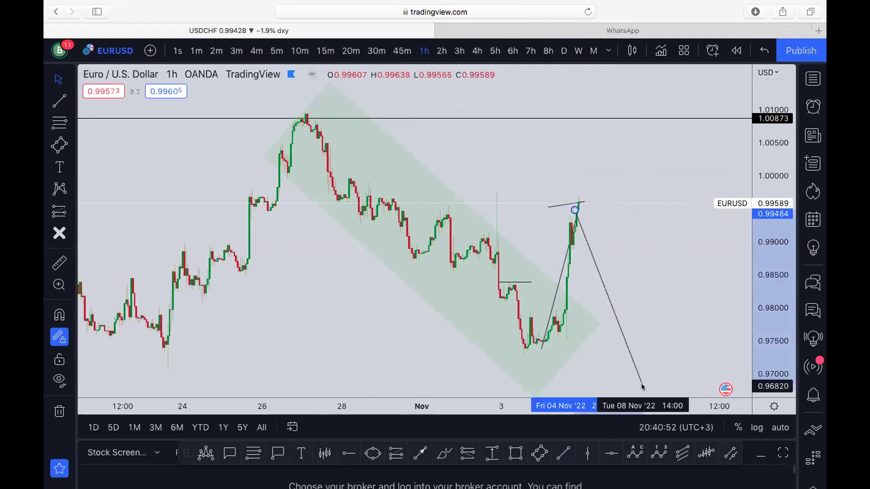
mouse_move(639, 388)
mouse_down()
mouse_move(606, 303)
mouse_move(636, 159)
mouse_up()
click(563, 453)
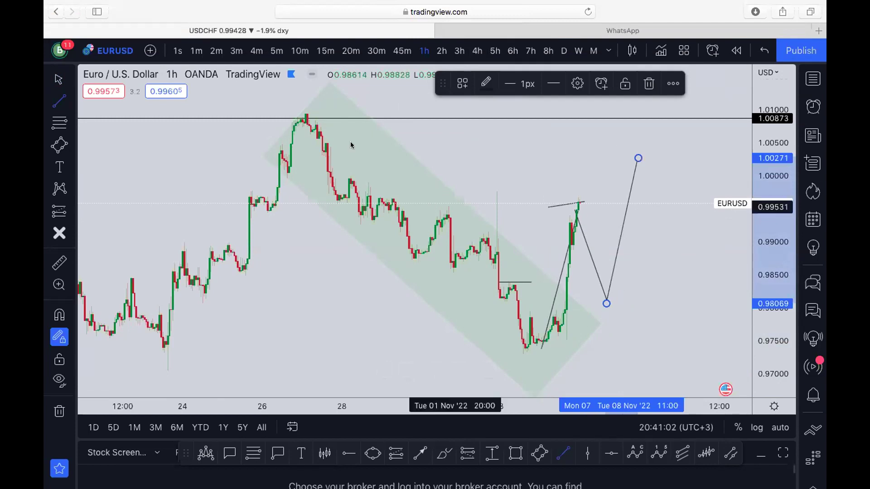
click(309, 111)
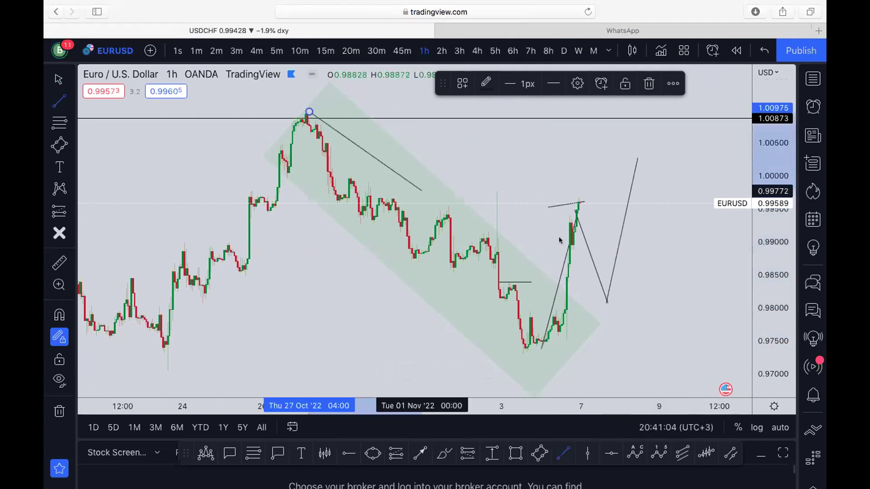
click(604, 303)
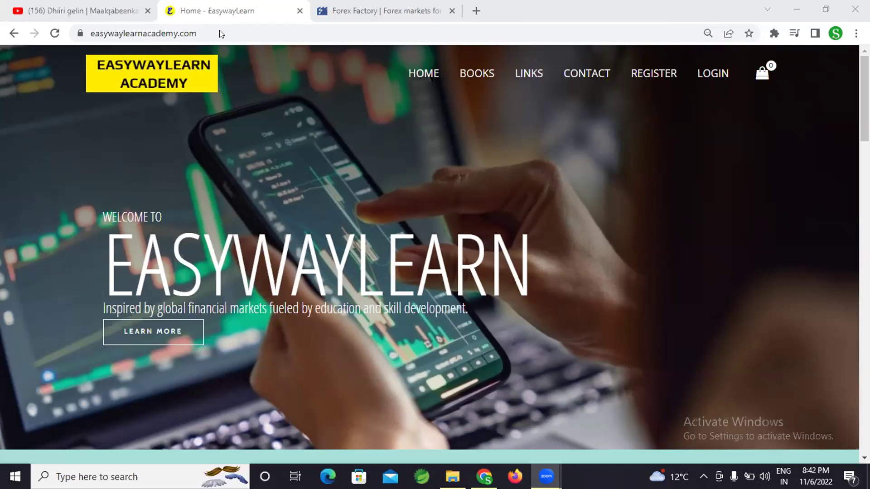
Step: Show the Forex Factory calendar for Nov 6–13, 2022 with its CPI and GDP events
click(319, 20)
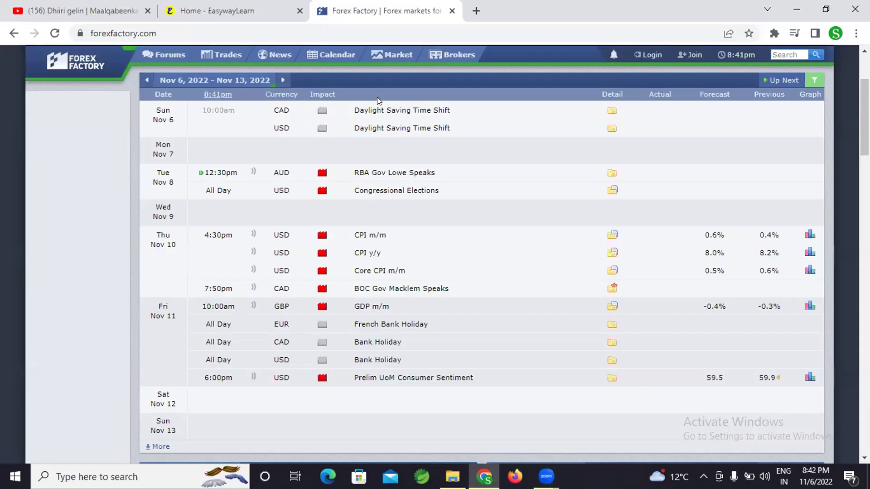
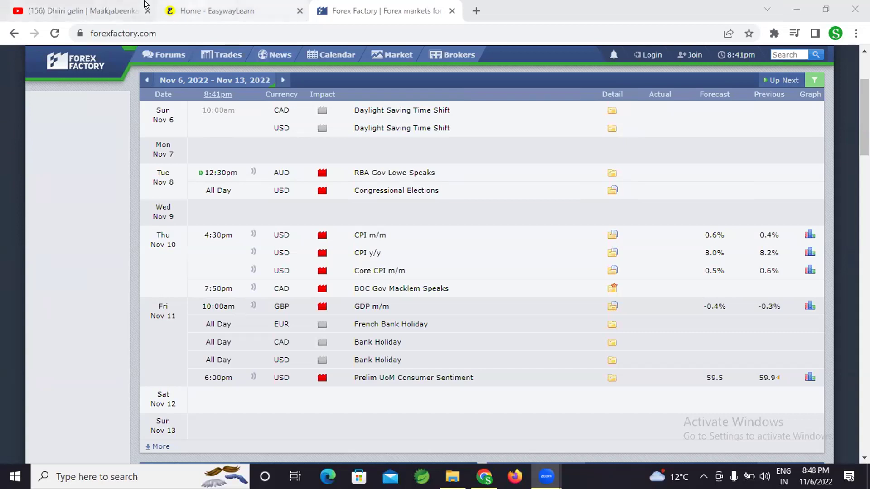
Step: Switch to the 'Home - EasywayLearn' tab to leave the Forex Factory calendar
click(163, 8)
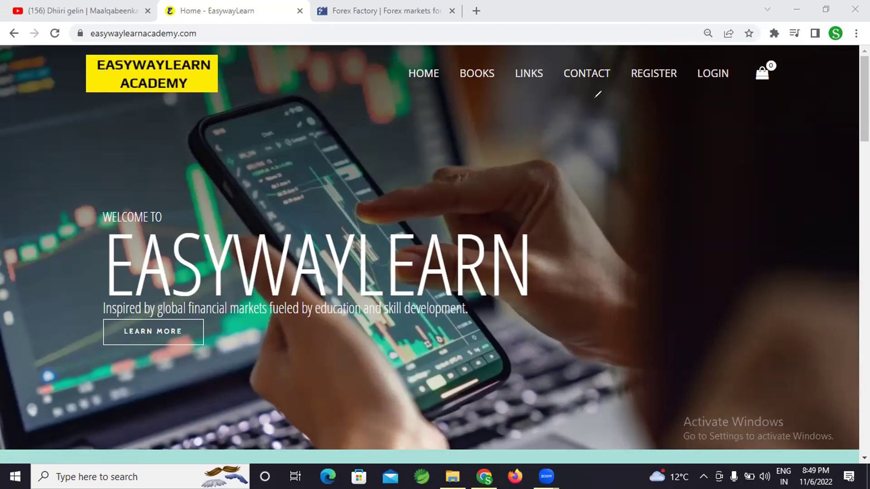
Step: Circle the URL and LINKS, BOOKS, LOGIN, REGISTER menu items in red, then erase the menu circles
mouse_move(74, 51)
mouse_down()
mouse_move(199, 40)
mouse_move(158, 21)
mouse_move(70, 21)
mouse_move(75, 52)
mouse_move(87, 42)
mouse_up()
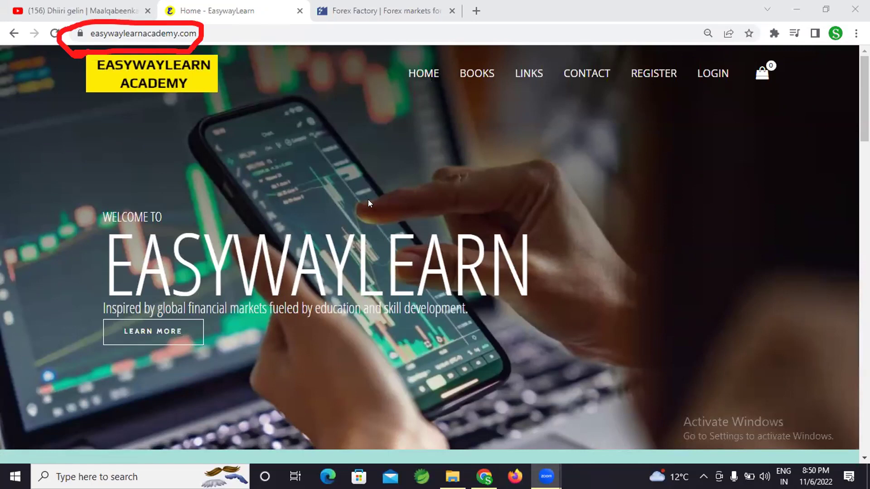
mouse_move(514, 93)
mouse_down()
mouse_move(548, 88)
mouse_move(510, 83)
mouse_up()
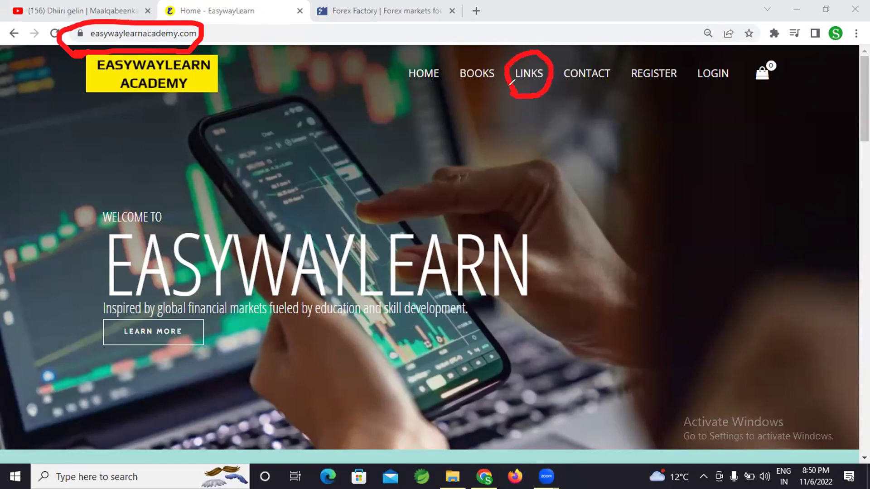
mouse_move(496, 89)
mouse_down()
mouse_move(478, 89)
mouse_move(498, 73)
mouse_move(488, 93)
mouse_up()
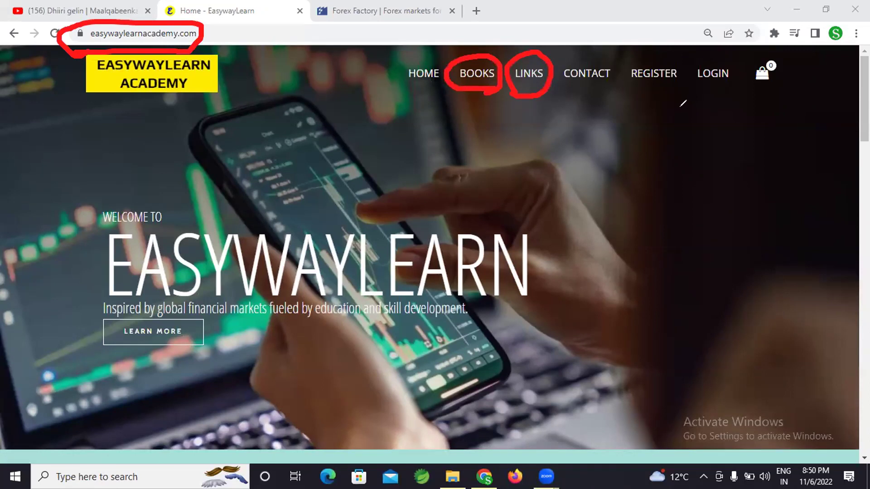
mouse_move(692, 96)
mouse_down()
mouse_move(712, 57)
mouse_move(690, 93)
mouse_up()
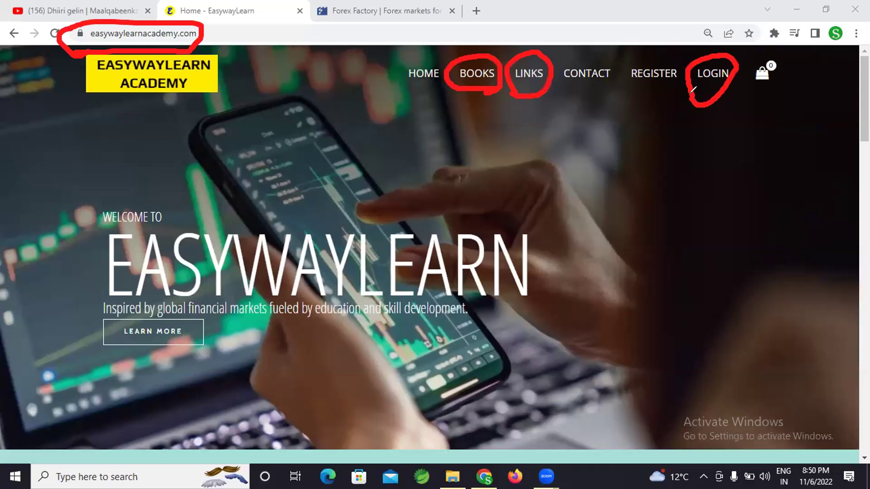
mouse_move(632, 96)
mouse_down()
mouse_move(611, 85)
mouse_move(633, 96)
mouse_up()
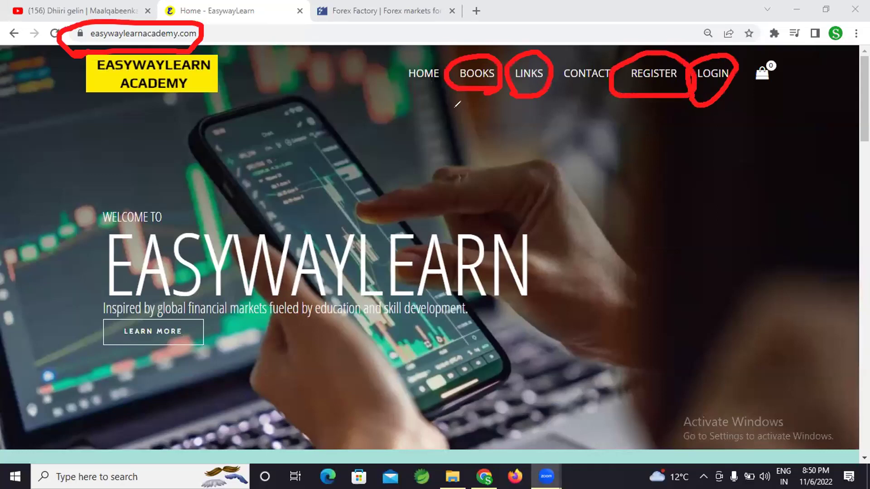
mouse_move(458, 103)
mouse_down()
mouse_move(732, 66)
mouse_move(668, 114)
mouse_up()
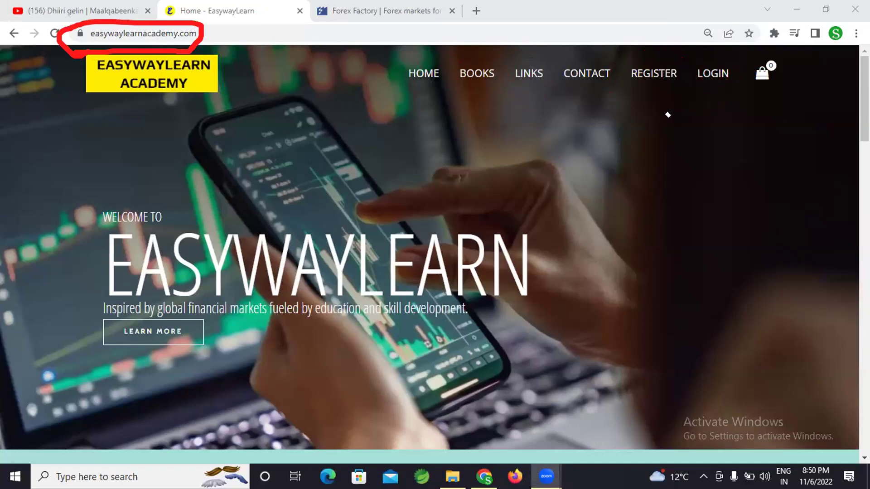